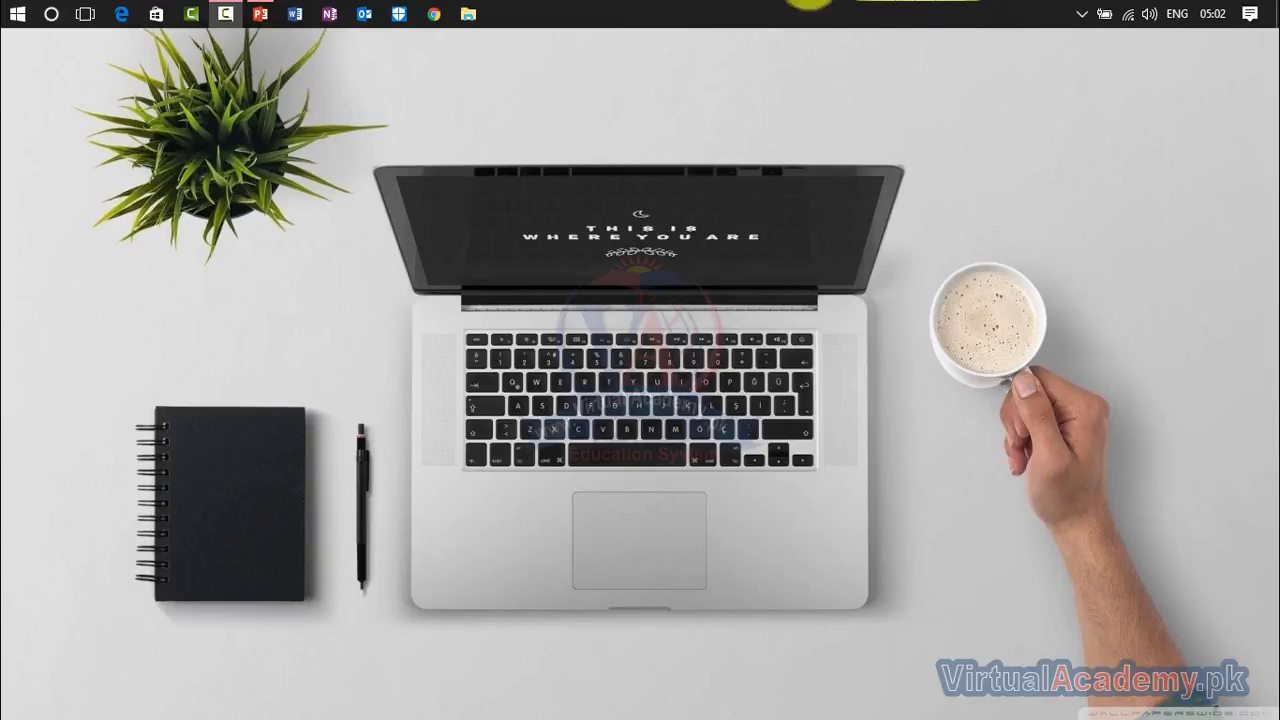
Step: Switch to Chrome, go to youtube.com and look over the home page
left_click(445, 16)
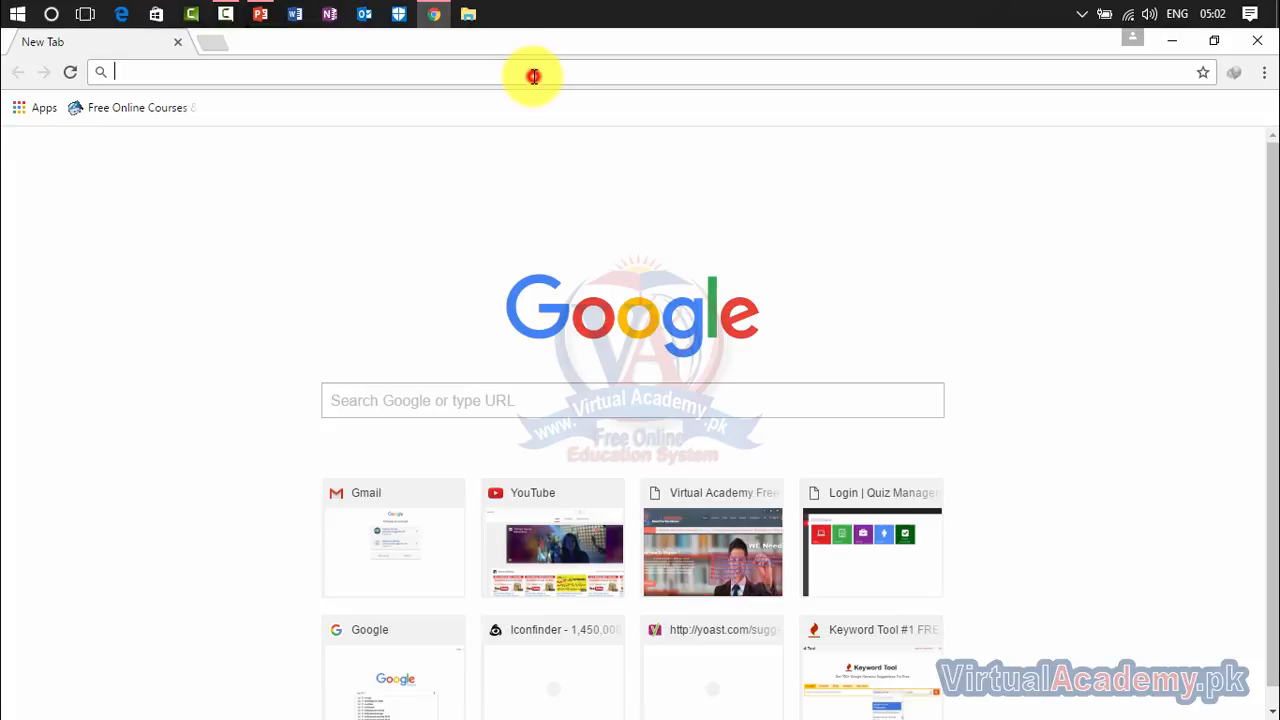
type("youtube.com")
key("Return")
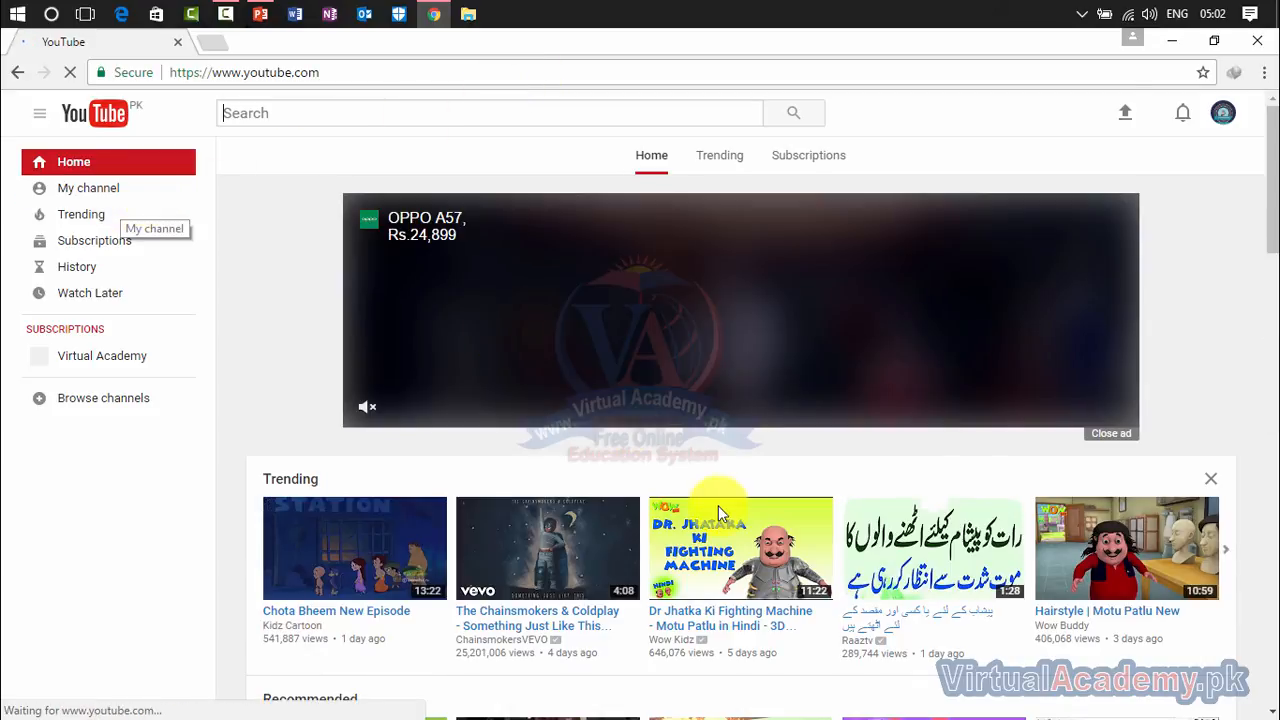
scroll(1035, 577, "down", 6)
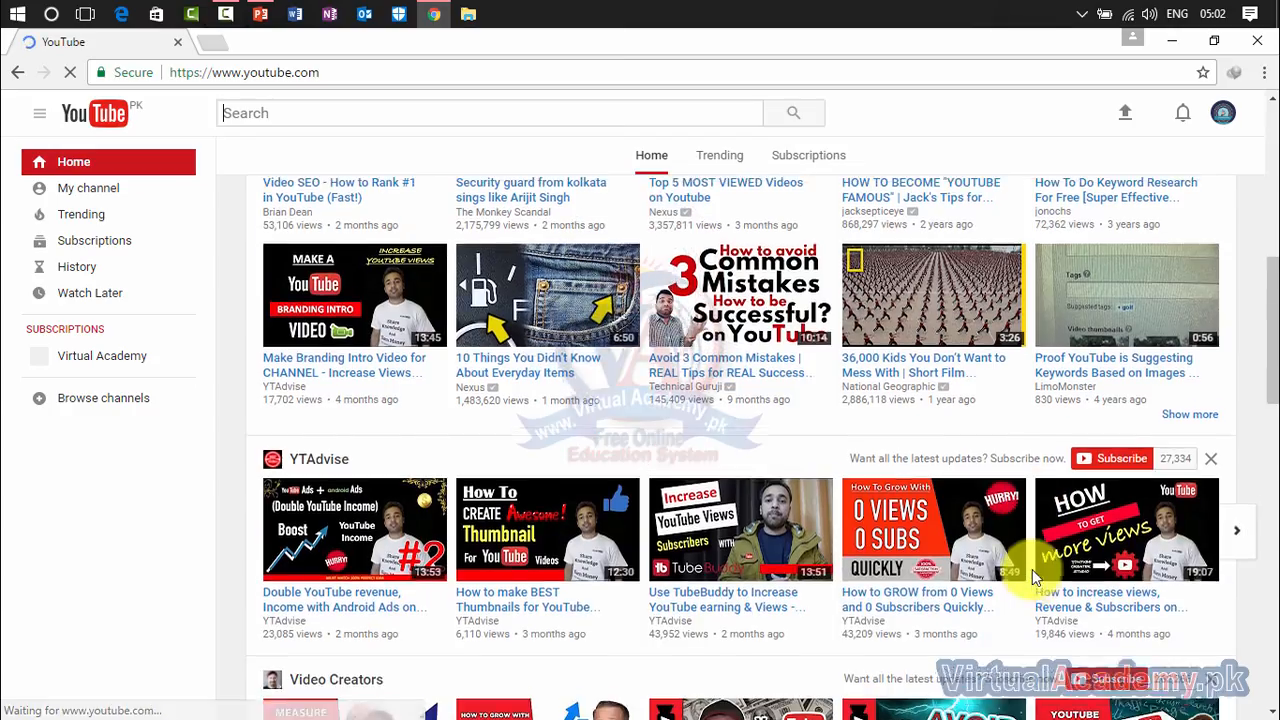
scroll(1035, 577, "up", 6)
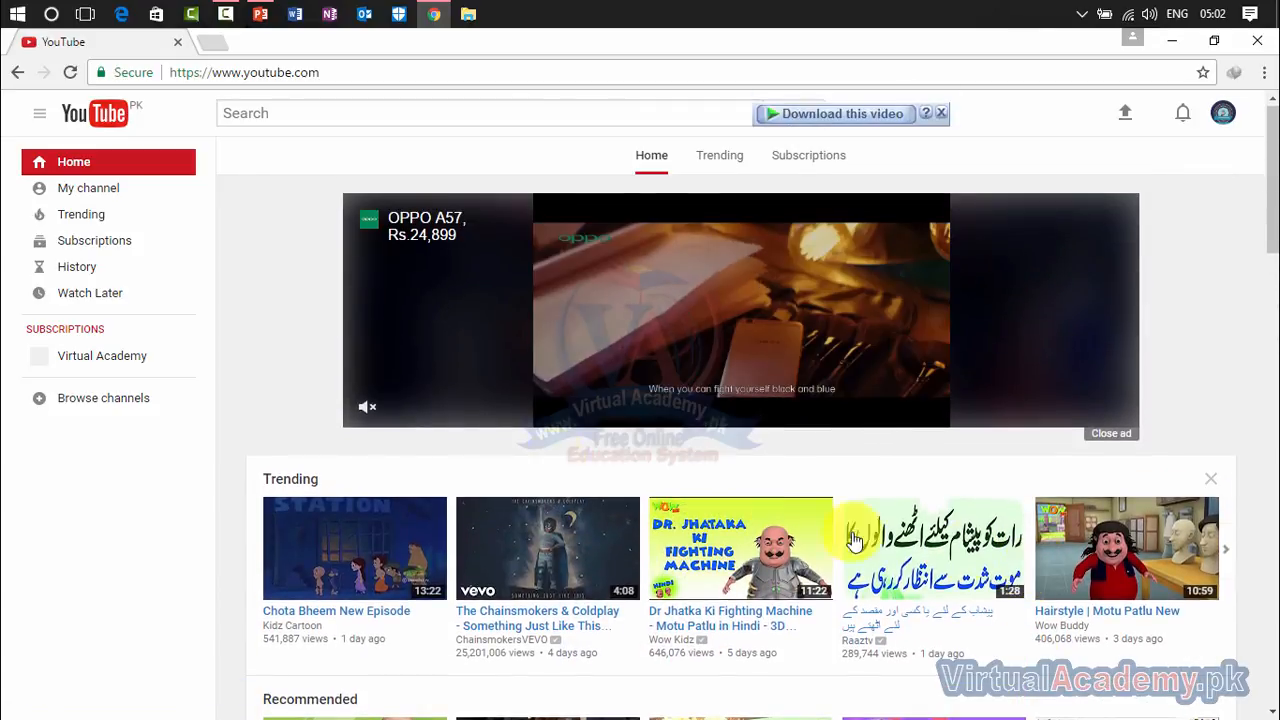
Step: Open the YouTube upload page and upload the Baahubali 2 teaser trailer from the Video folder in Downloads
left_click(126, 188)
left_click(1124, 118)
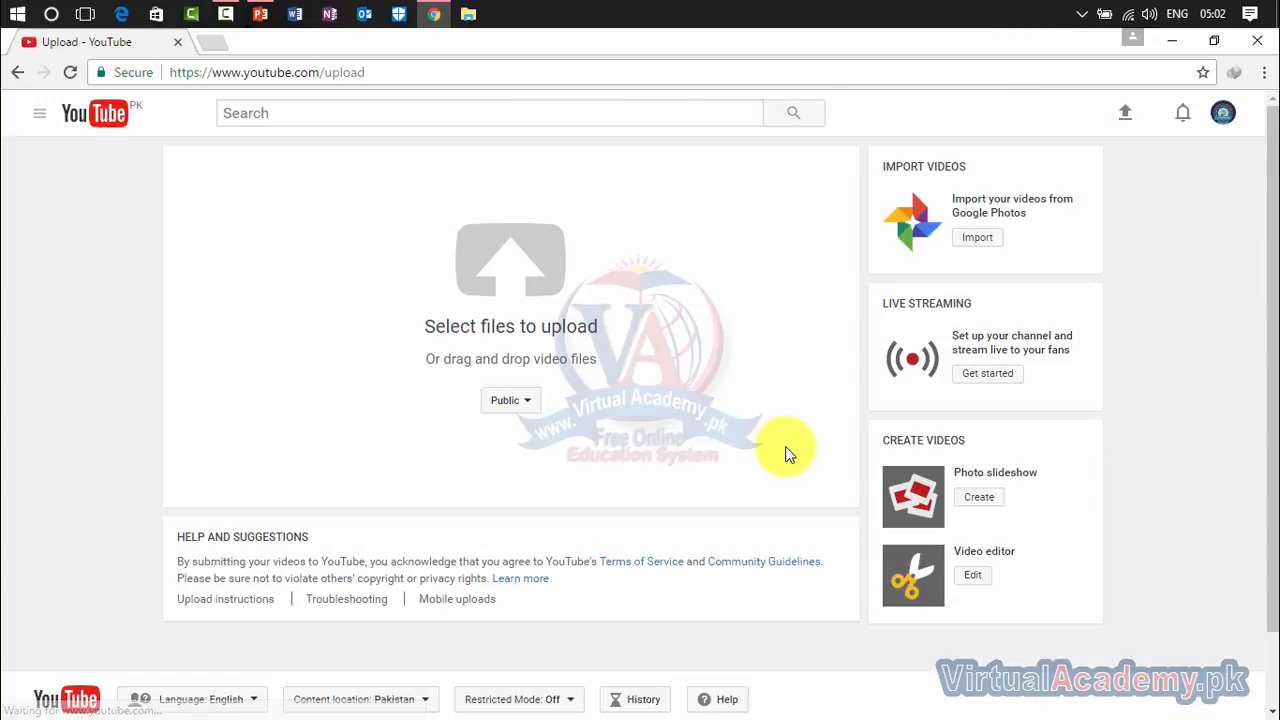
left_click(550, 275)
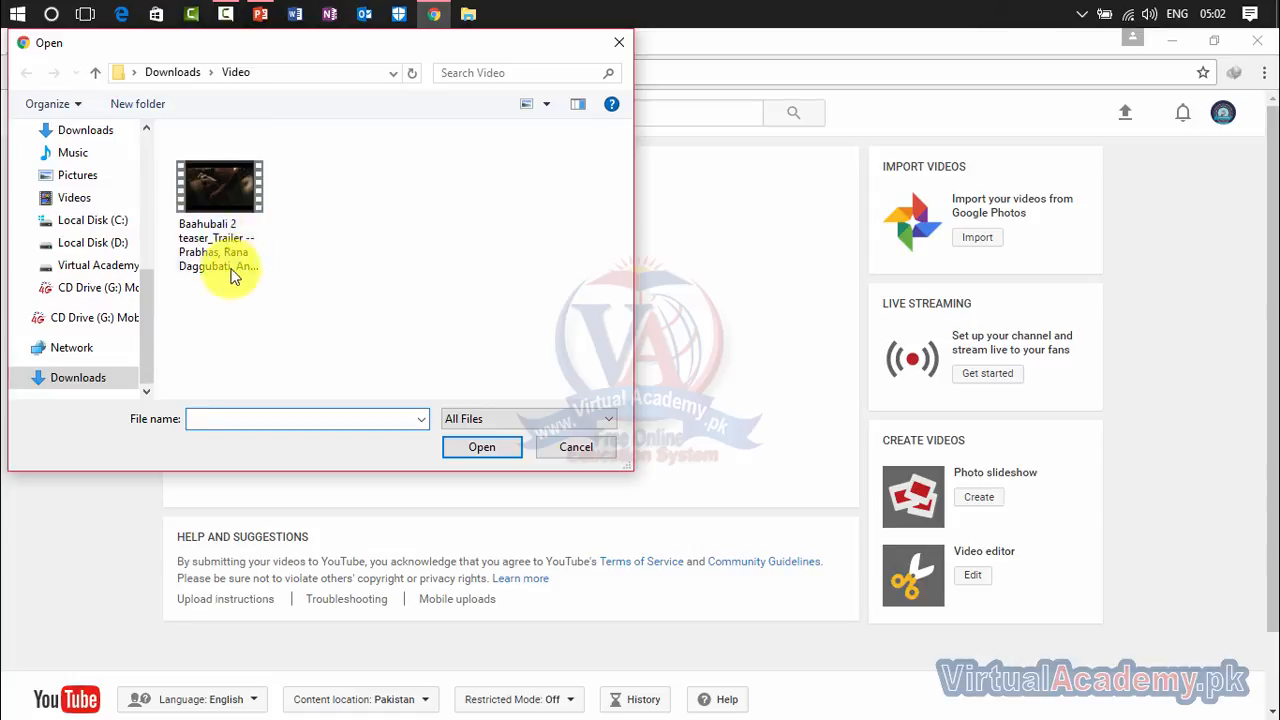
left_click(221, 193)
double_click(222, 196)
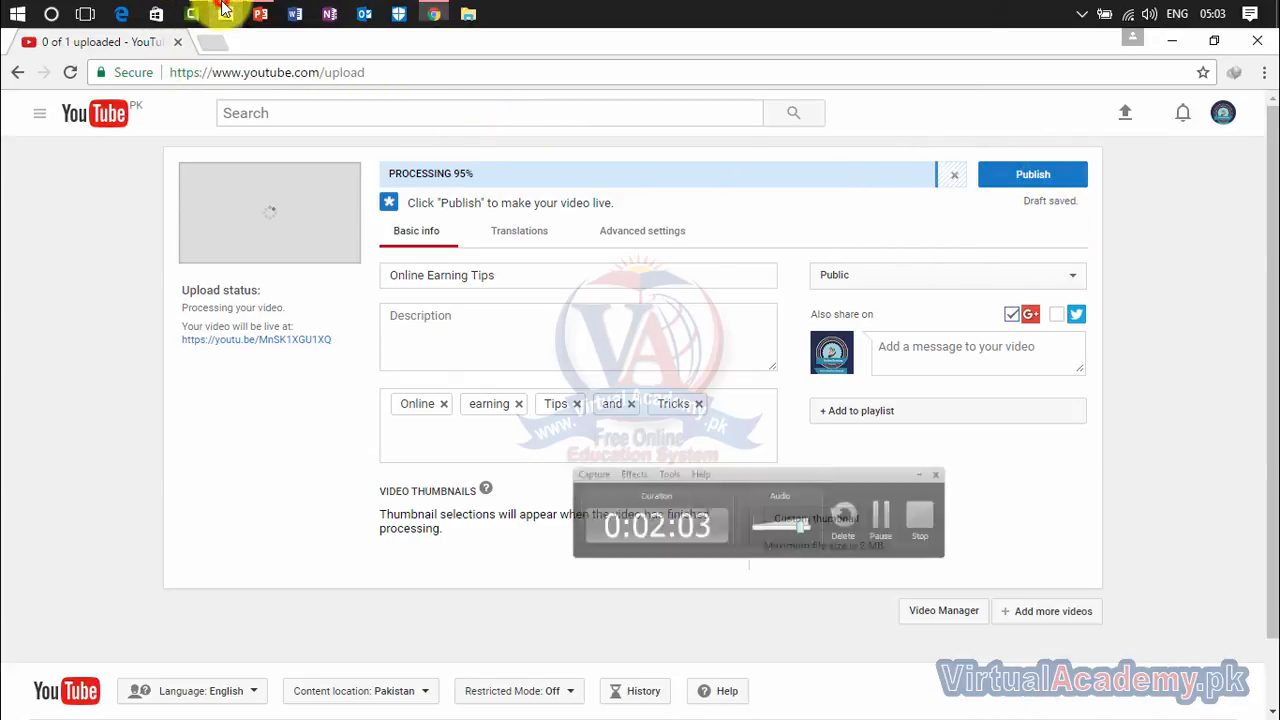
Step: Publish the uploaded video titled "Online Earning Tips"
left_click(1028, 176)
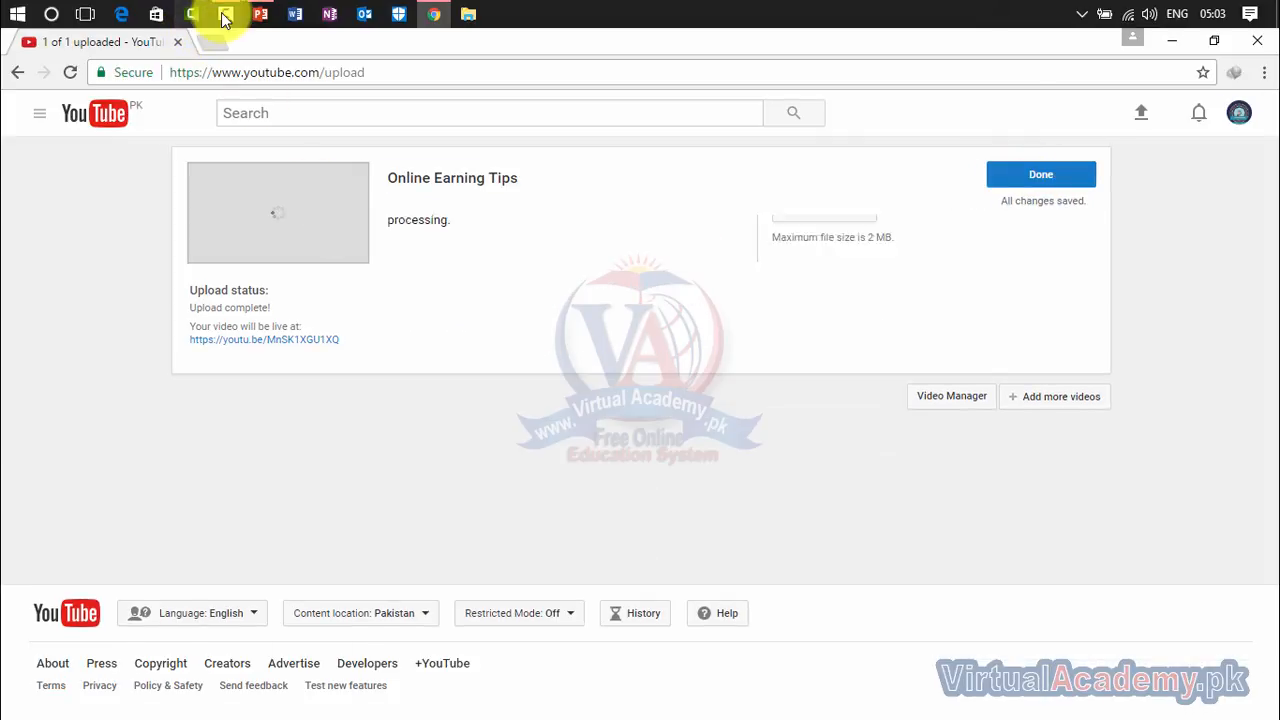
left_click(224, 14)
left_click(220, 14)
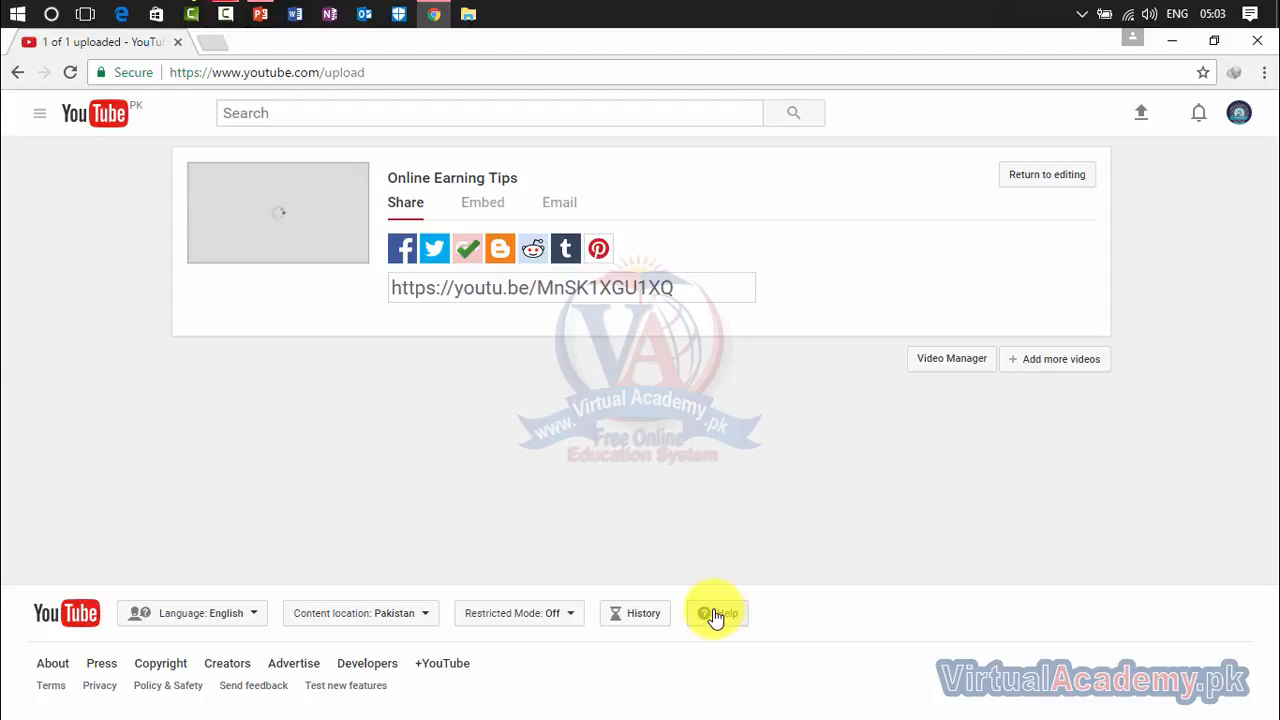
Step: Go to the channel's Video Manager and reload the video list to check the new upload for a copyright notice
left_click(39, 115)
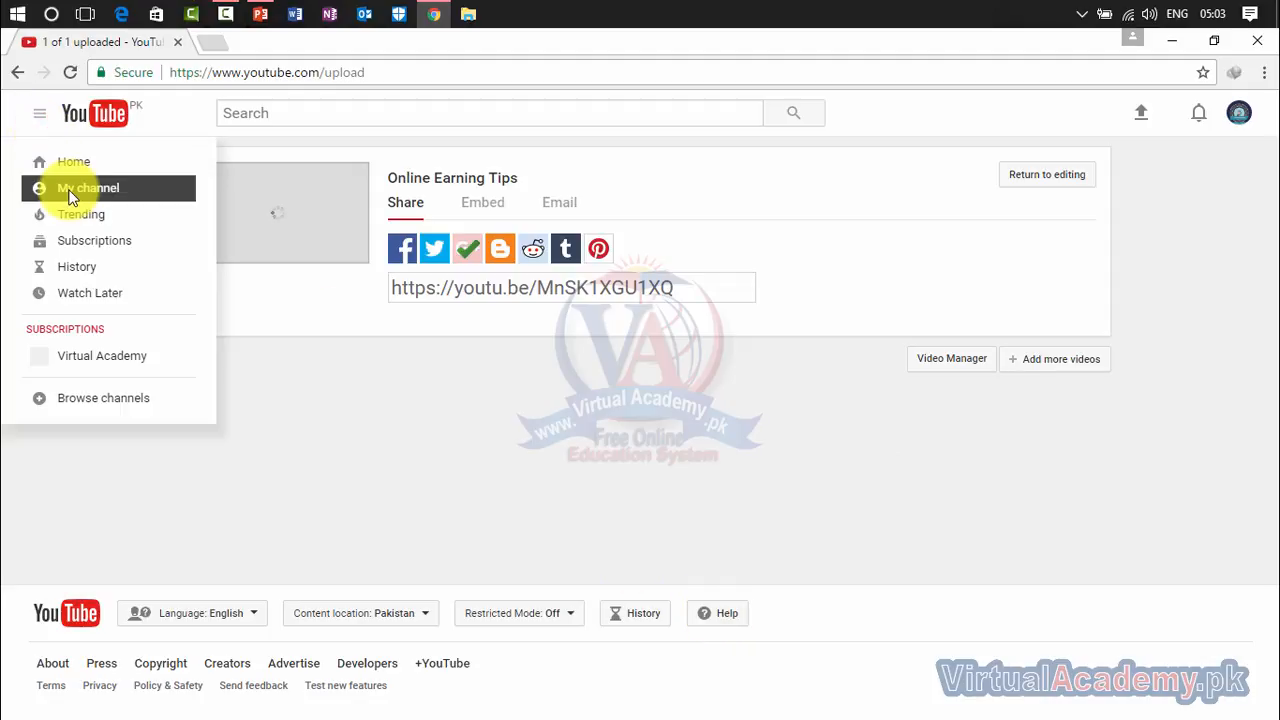
left_click(70, 190)
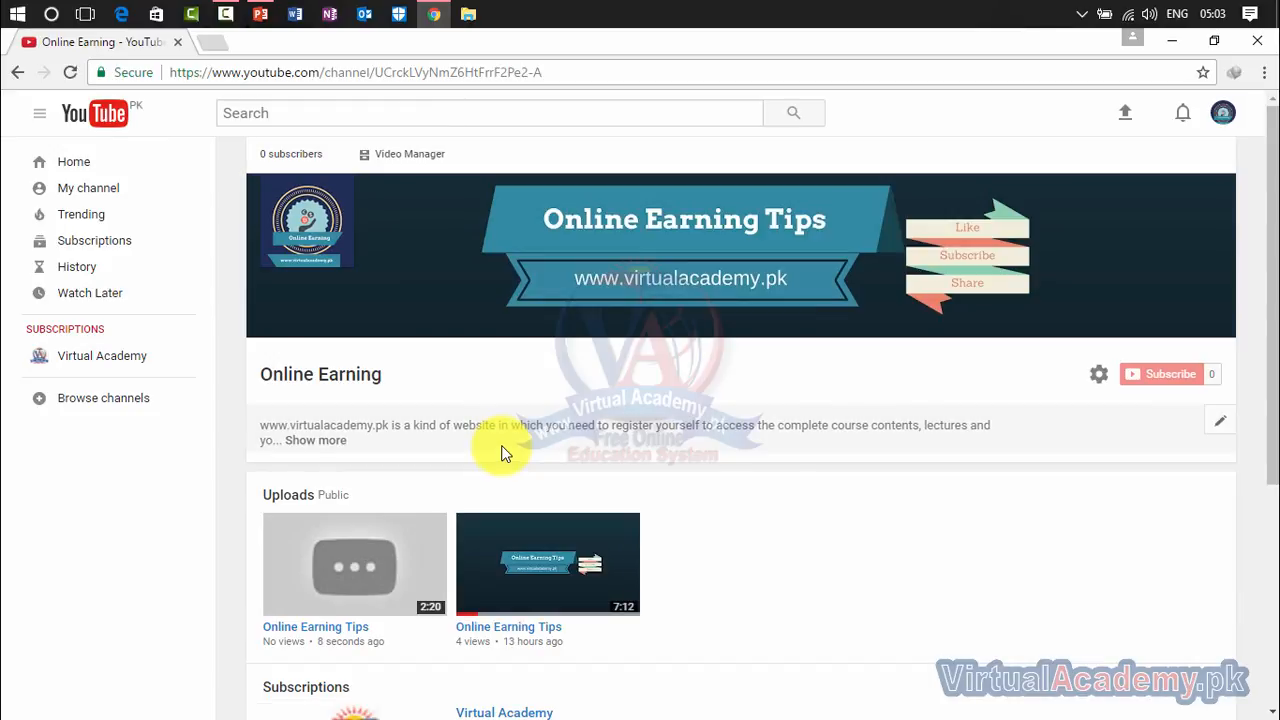
left_click(385, 160)
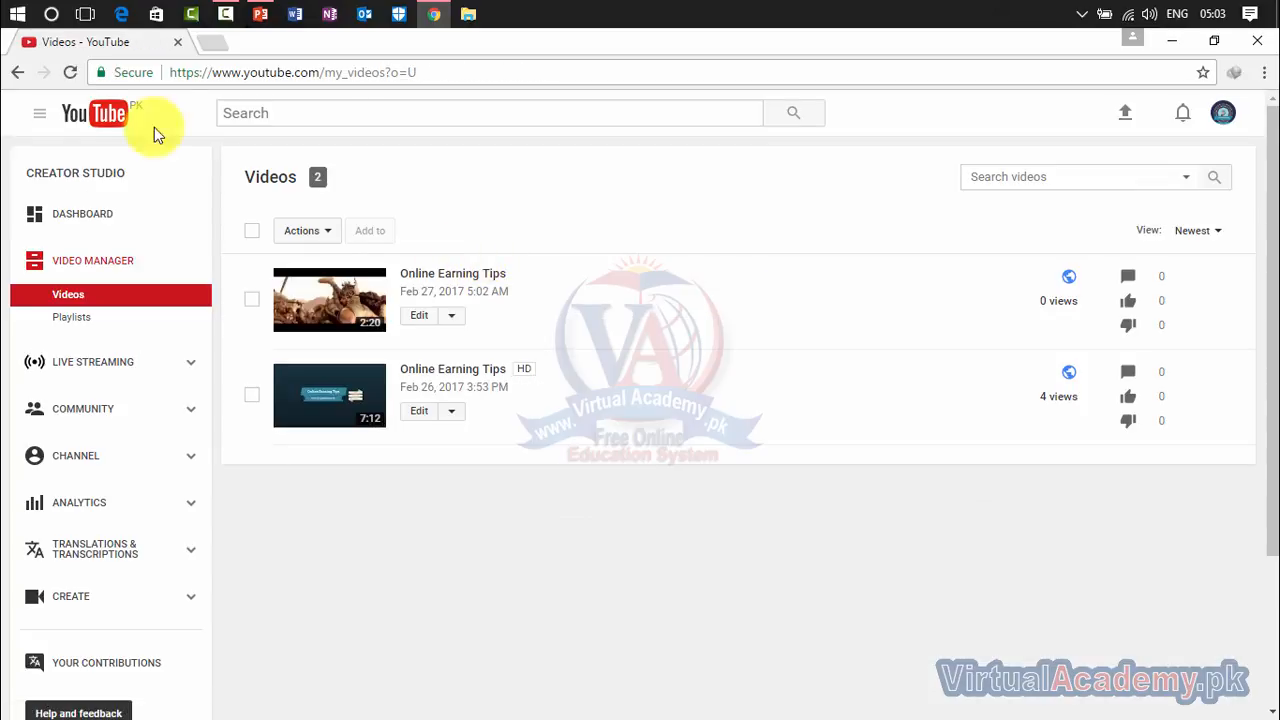
left_click(70, 72)
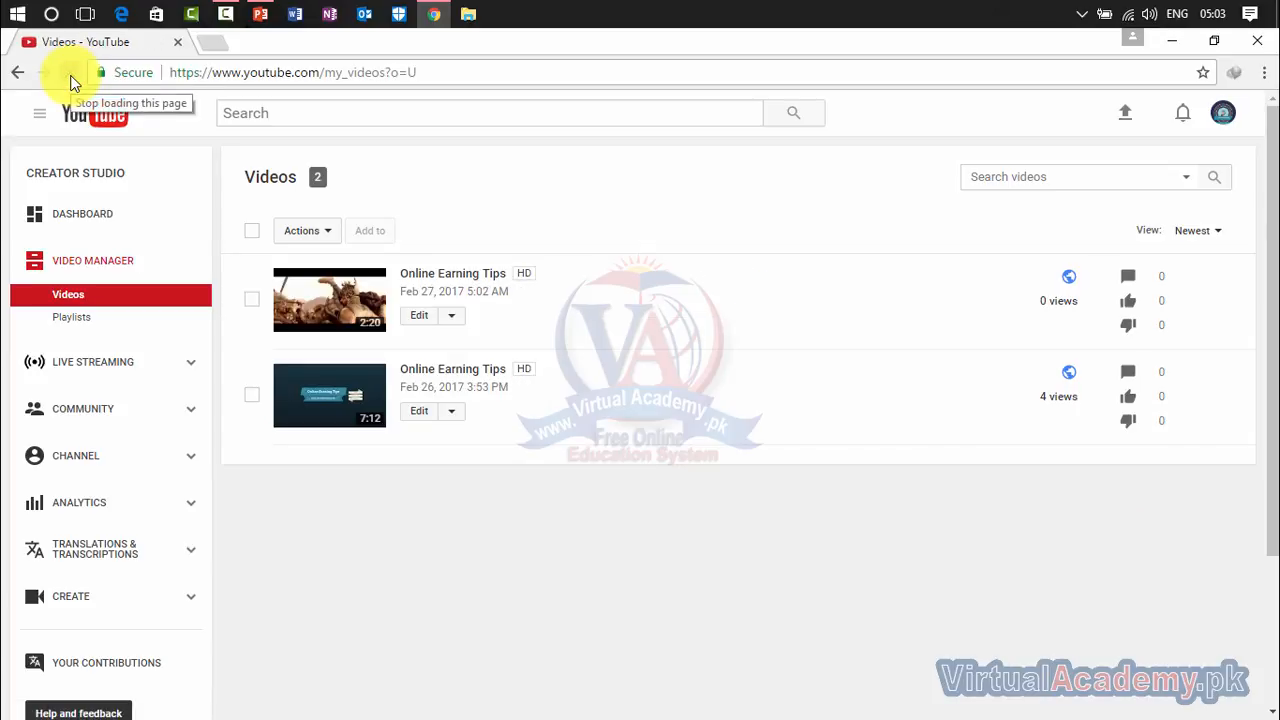
left_click(78, 74)
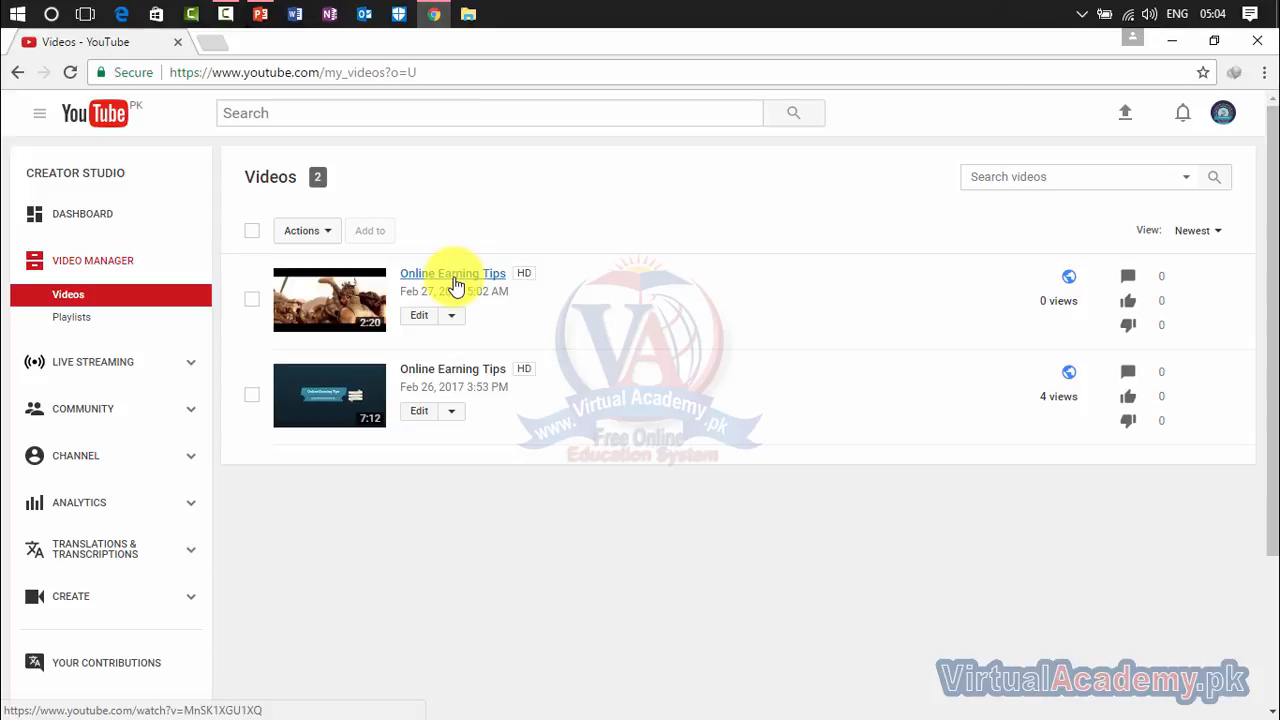
left_click(70, 77)
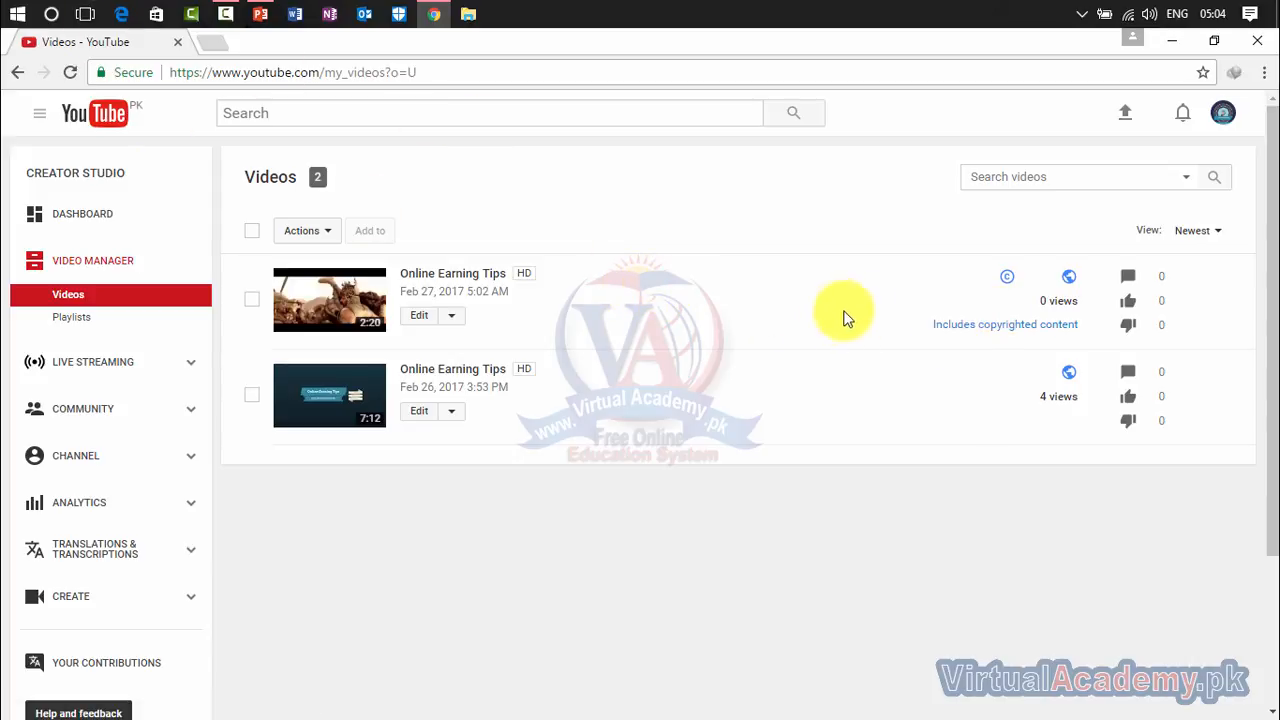
Step: Open the newest video's copyright notice and examine the matched content, claimant, policy and monetization details
left_click(984, 326)
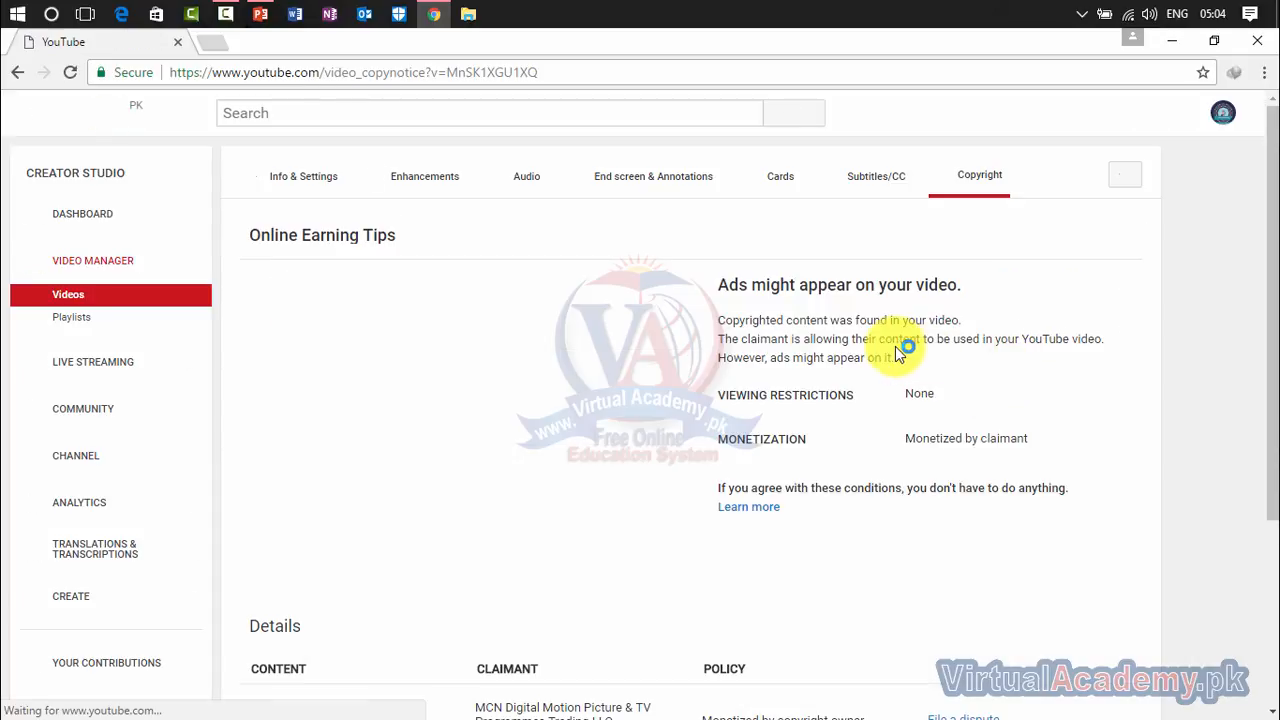
scroll(733, 388, "down", 3)
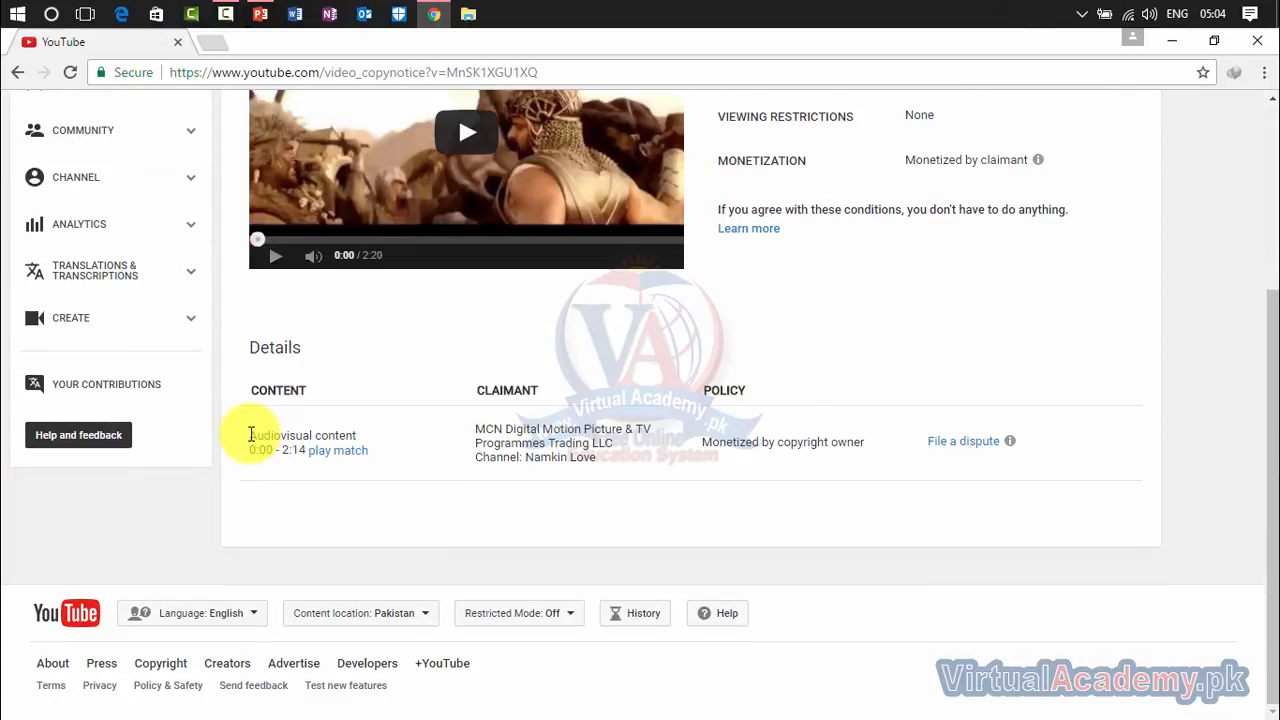
left_click_drag(249, 434, 283, 436)
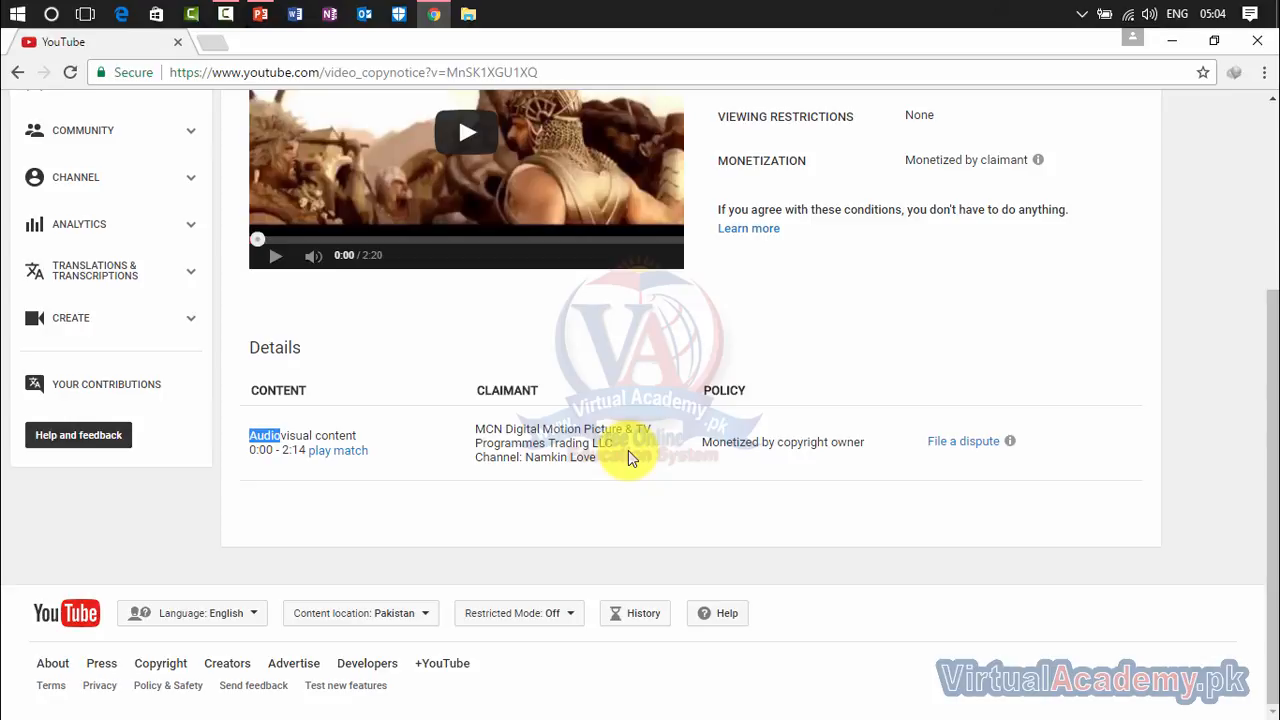
left_click_drag(626, 457, 429, 411)
left_click(578, 456)
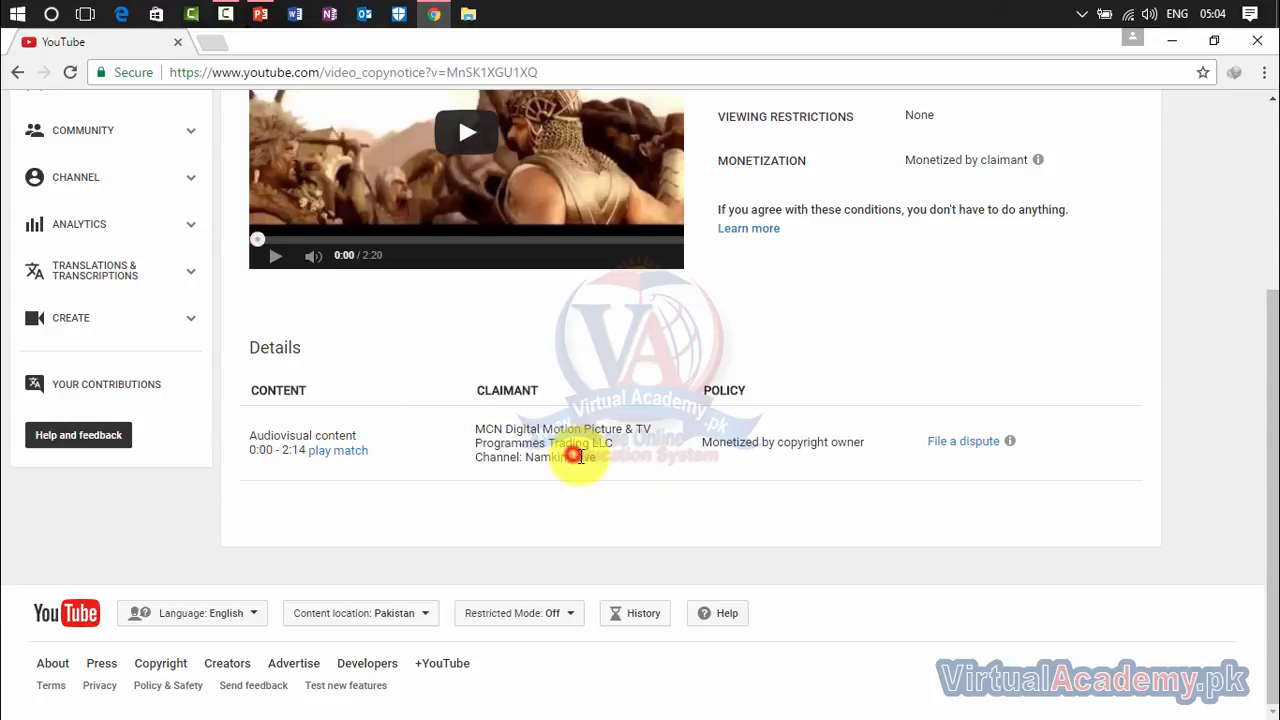
scroll(800, 495, "up", 4)
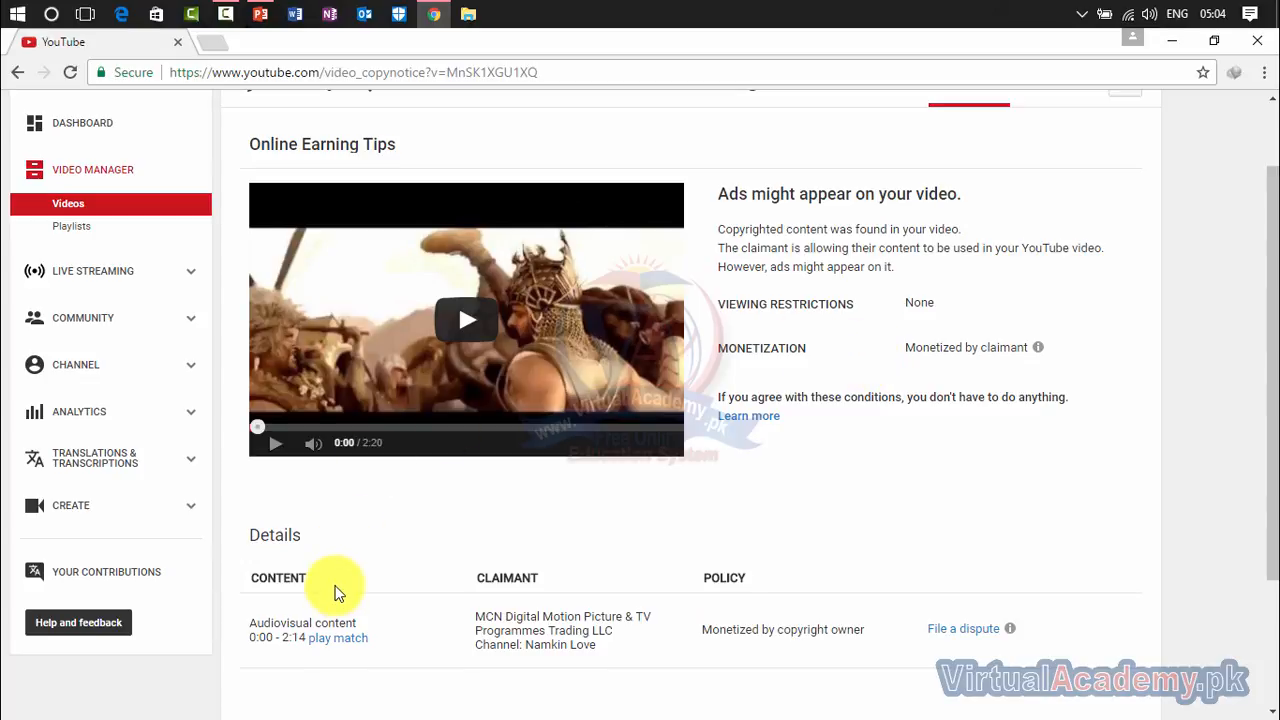
scroll(337, 590, "down", 4)
scroll(337, 590, "up", 6)
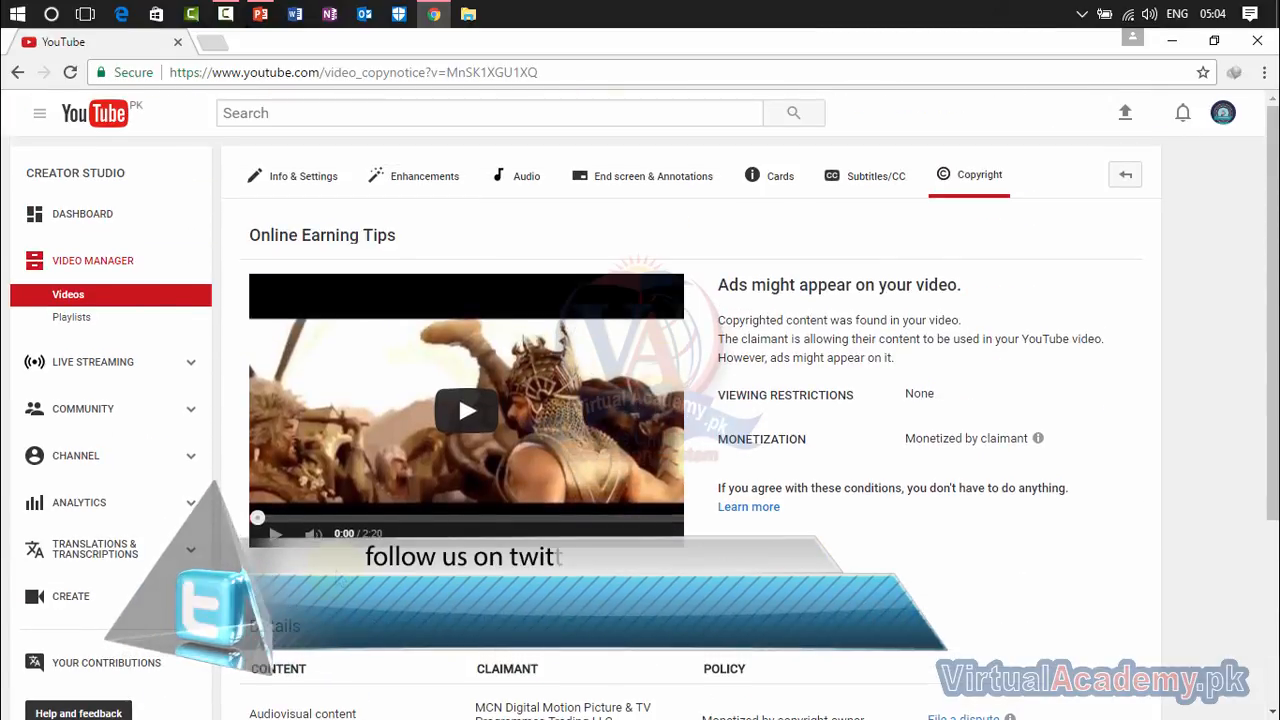
scroll(458, 374, "down", 1)
scroll(310, 520, "down", 3)
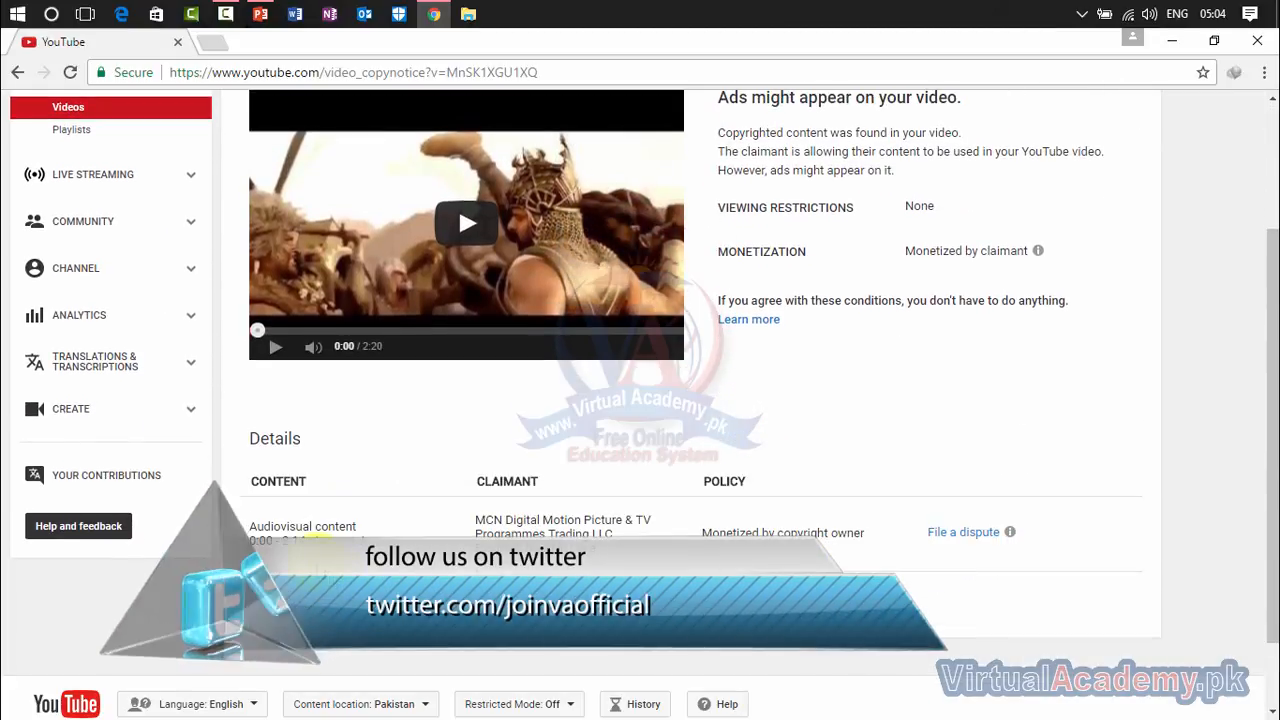
scroll(494, 482, "up", 3)
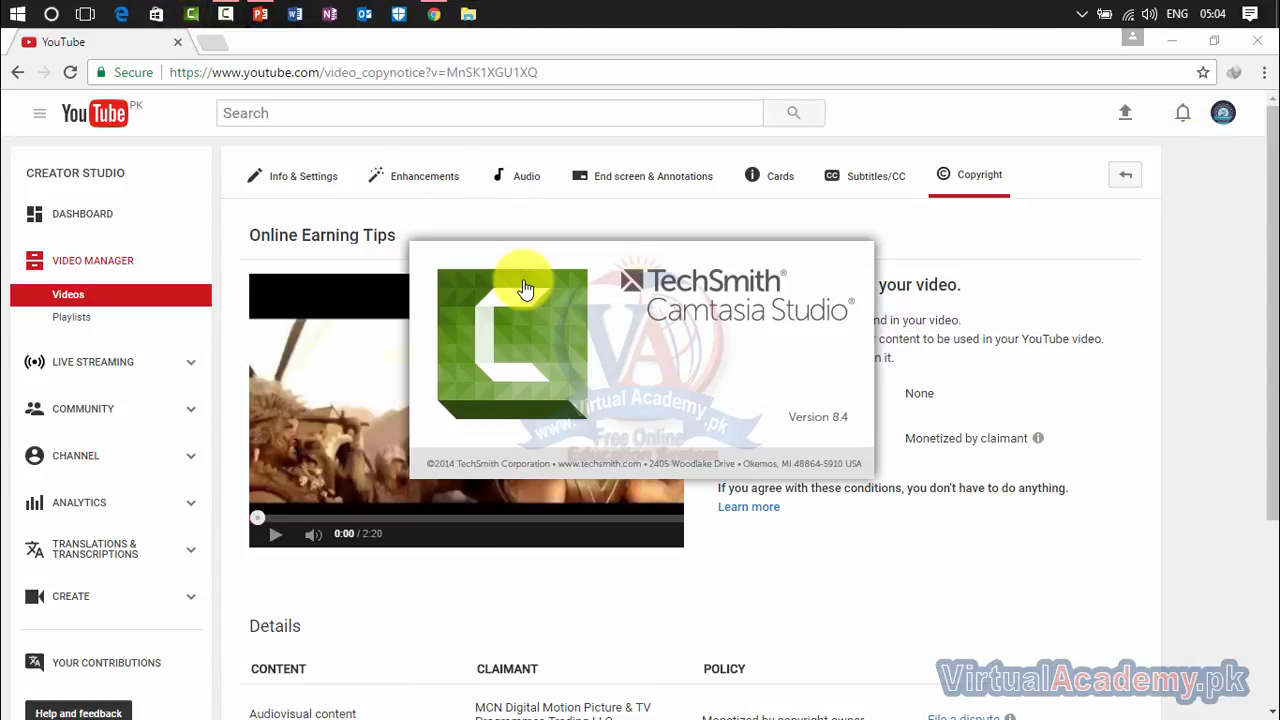
Step: Minimize the browser, switch to Camtasia Studio and dismiss its welcome dialog
left_click(1167, 40)
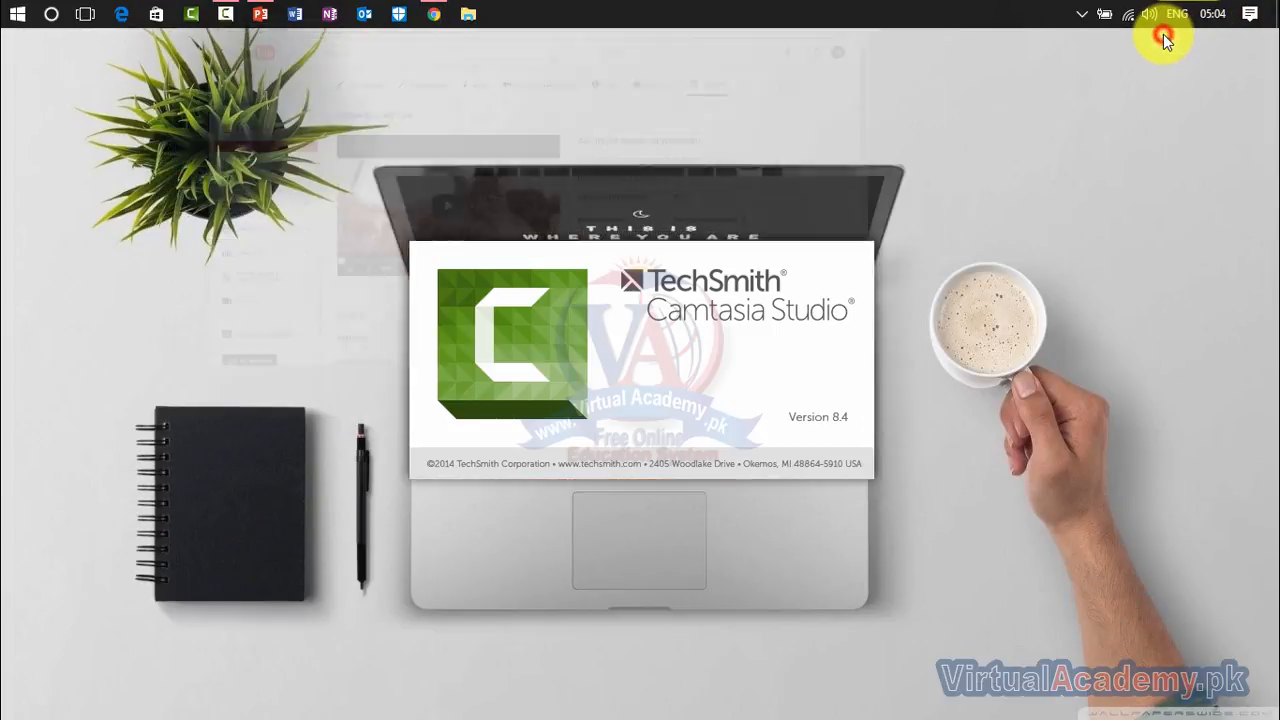
left_click(860, 466)
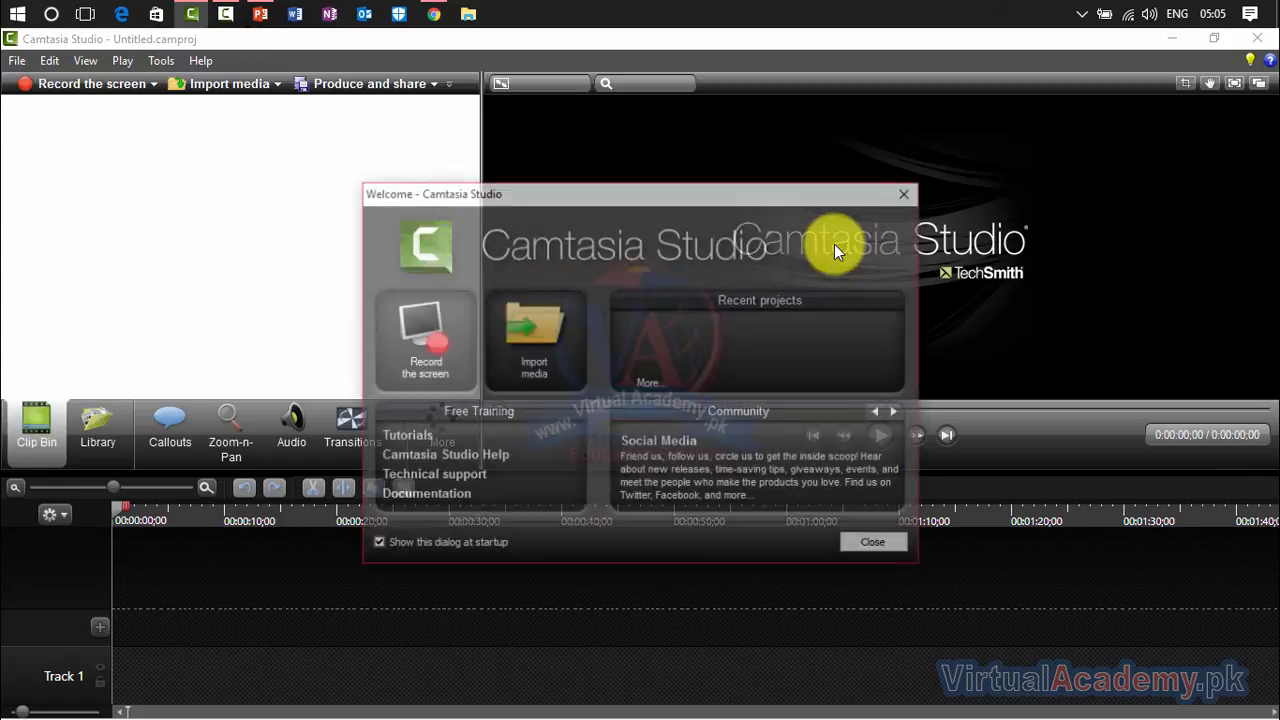
left_click(884, 544)
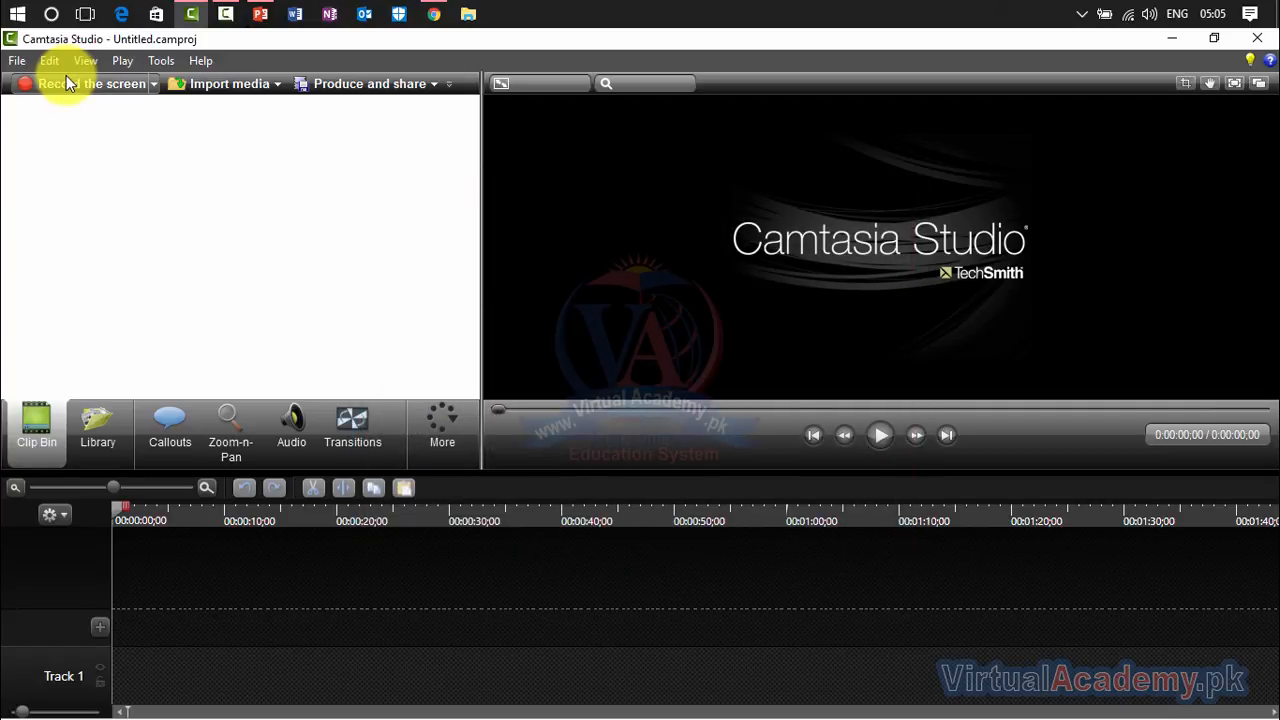
Step: Try to import the Baahubali 2 teaser trailer from the Video folder in Downloads into the Clip Bin
right_click(88, 136)
left_click(118, 146)
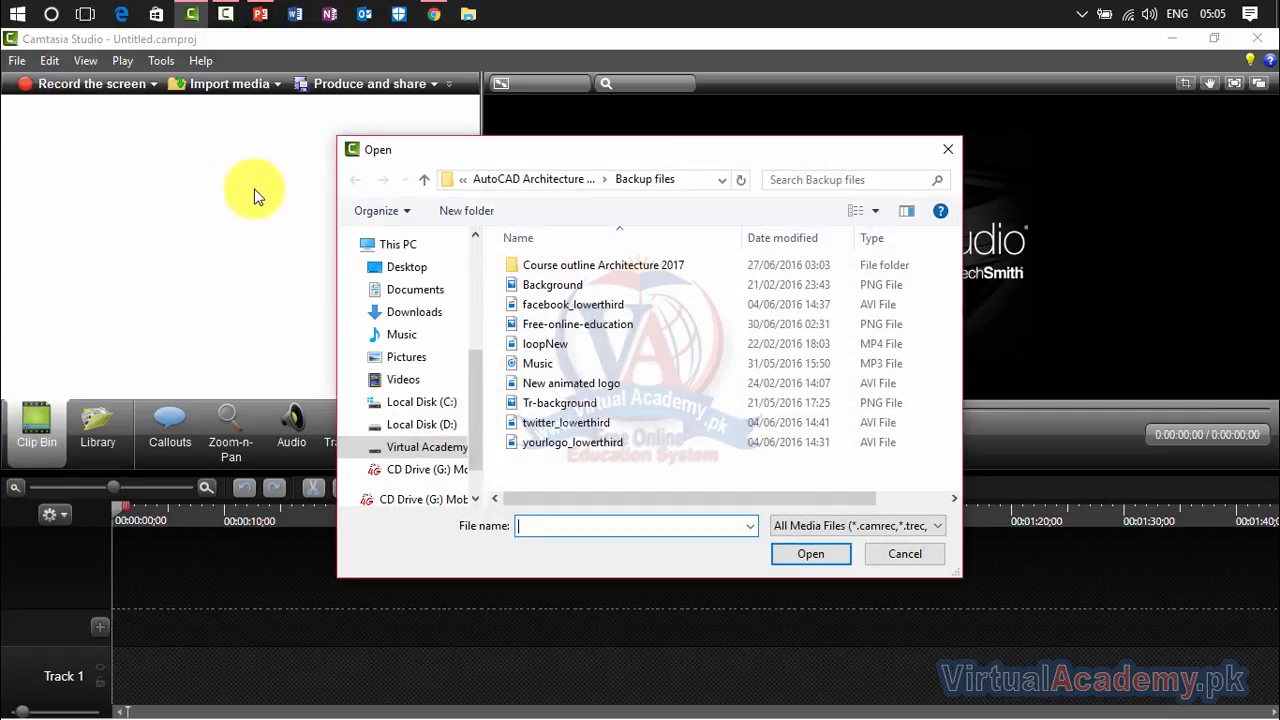
left_click(414, 312)
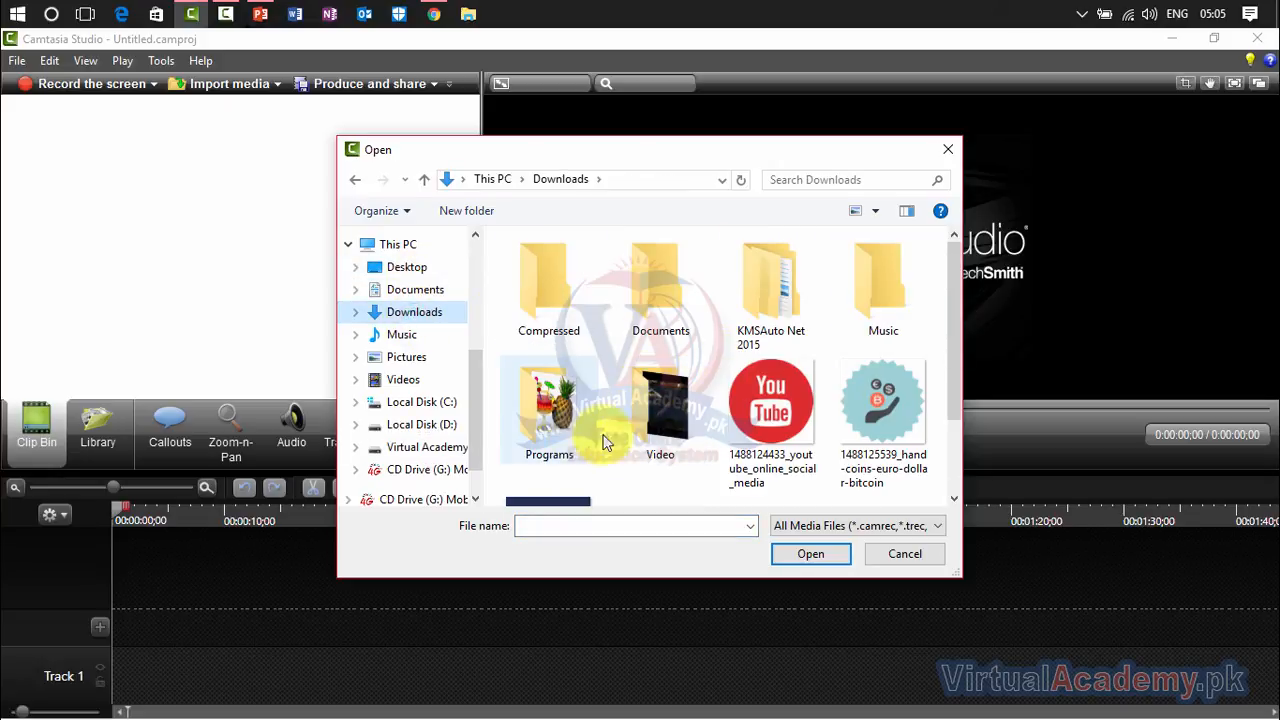
left_click(650, 435)
double_click(650, 435)
double_click(543, 275)
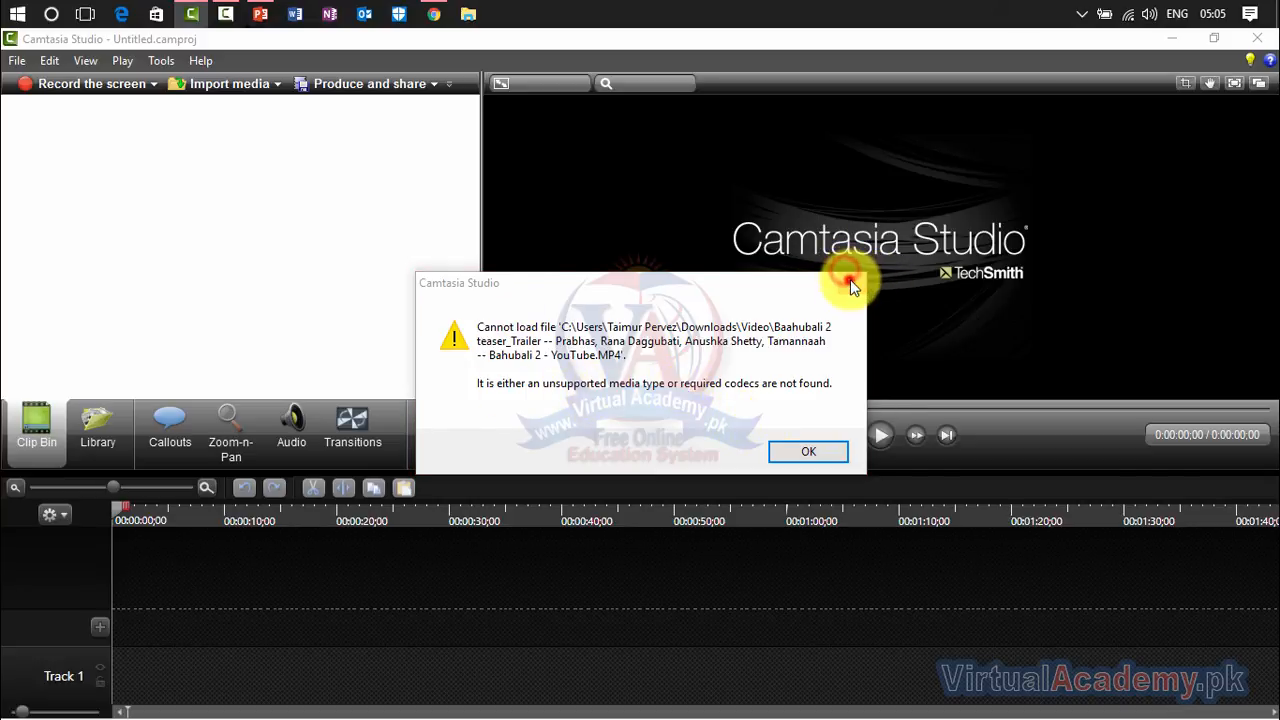
key("Return")
Step: Minimize Camtasia Studio and launch HandBrake
left_click(1172, 38)
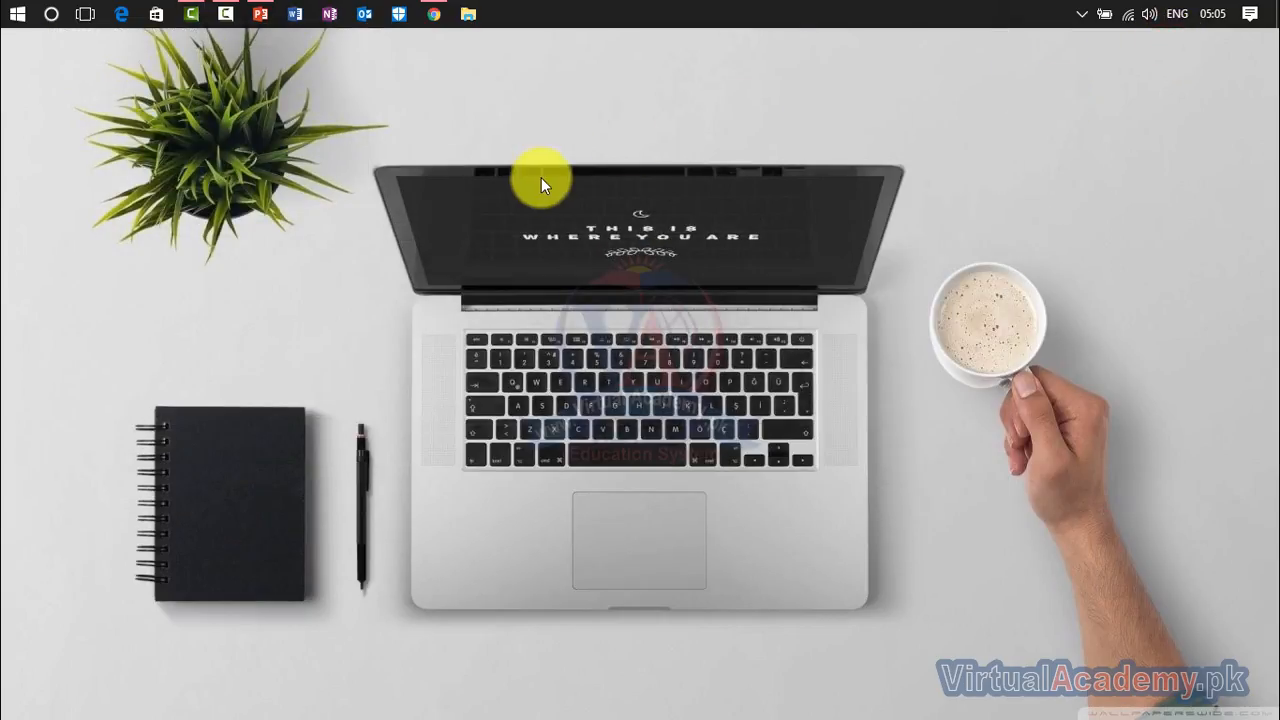
key("super")
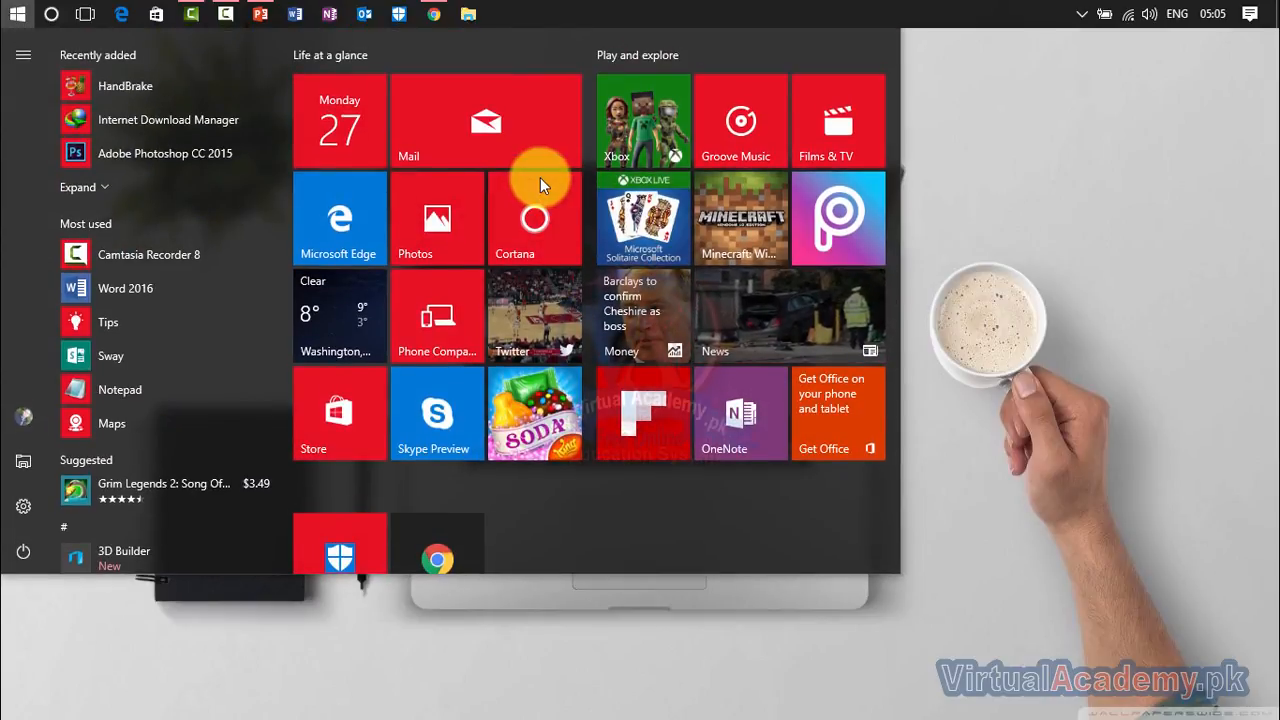
left_click(146, 98)
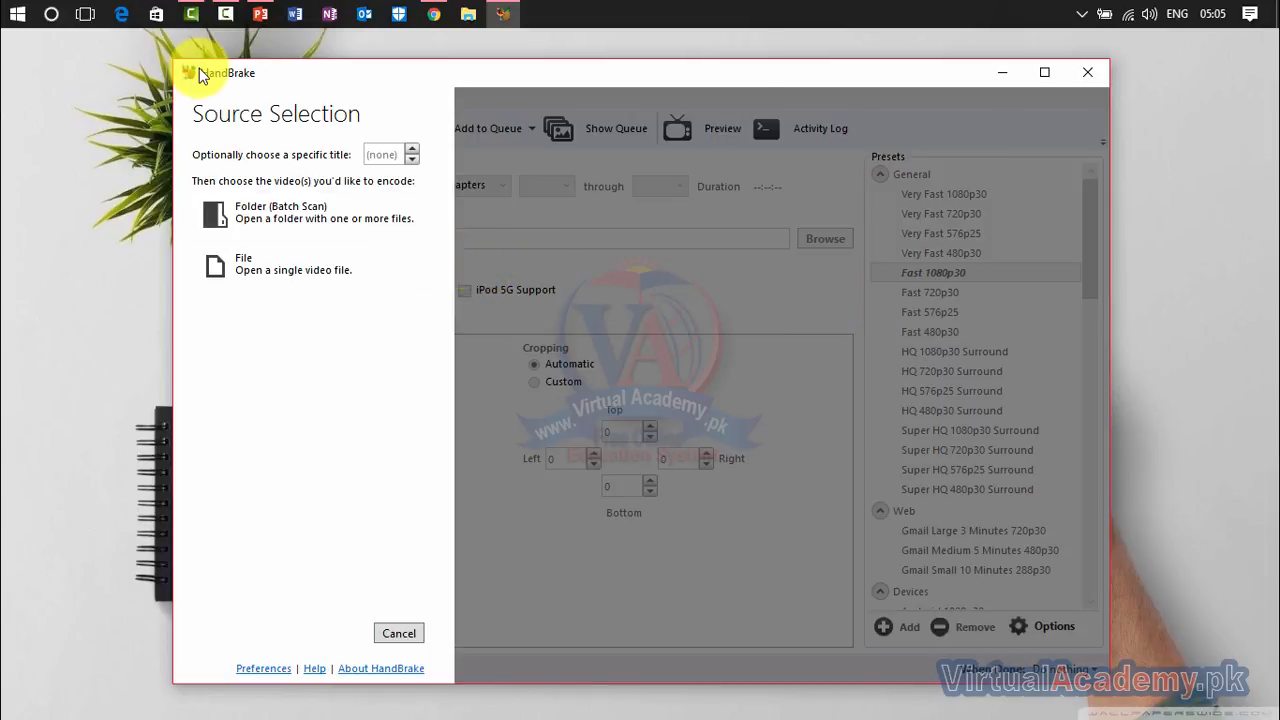
Step: Load the Baahubali 2 teaser trailer from the Video folder in Downloads as HandBrake's source and close the File Explorer windows
left_click(466, 14)
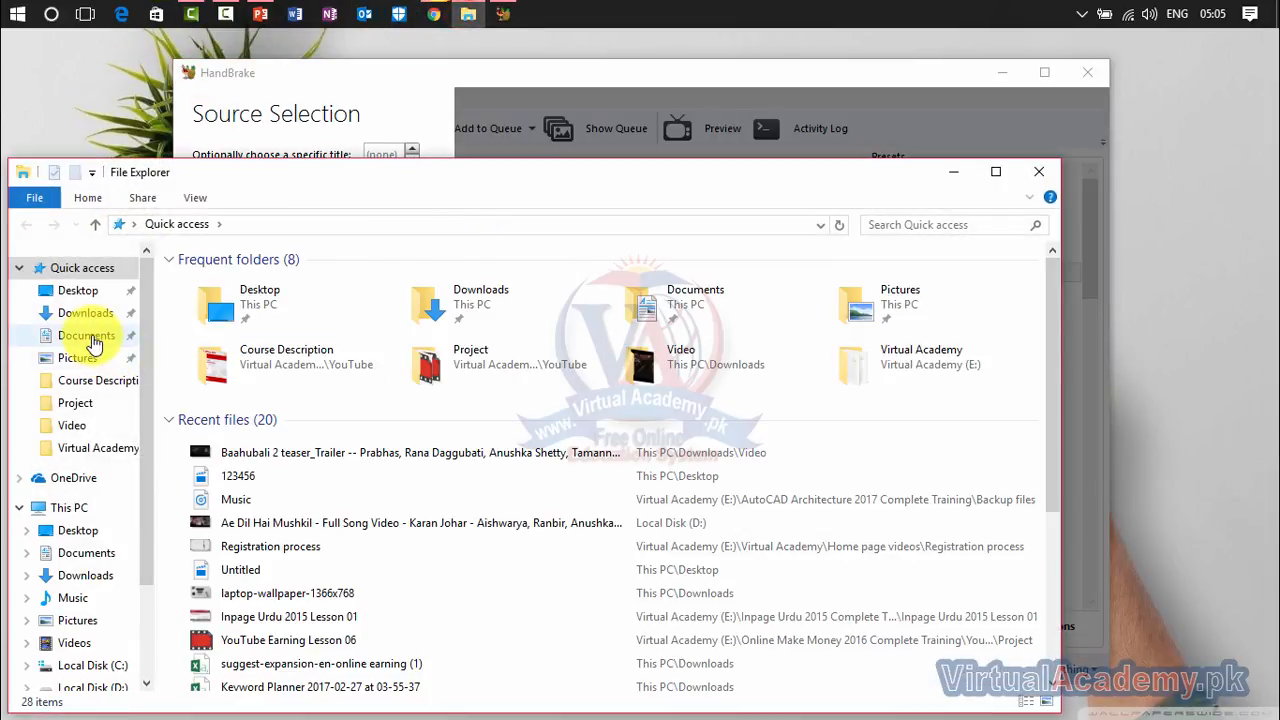
left_click(86, 335)
left_click(85, 313)
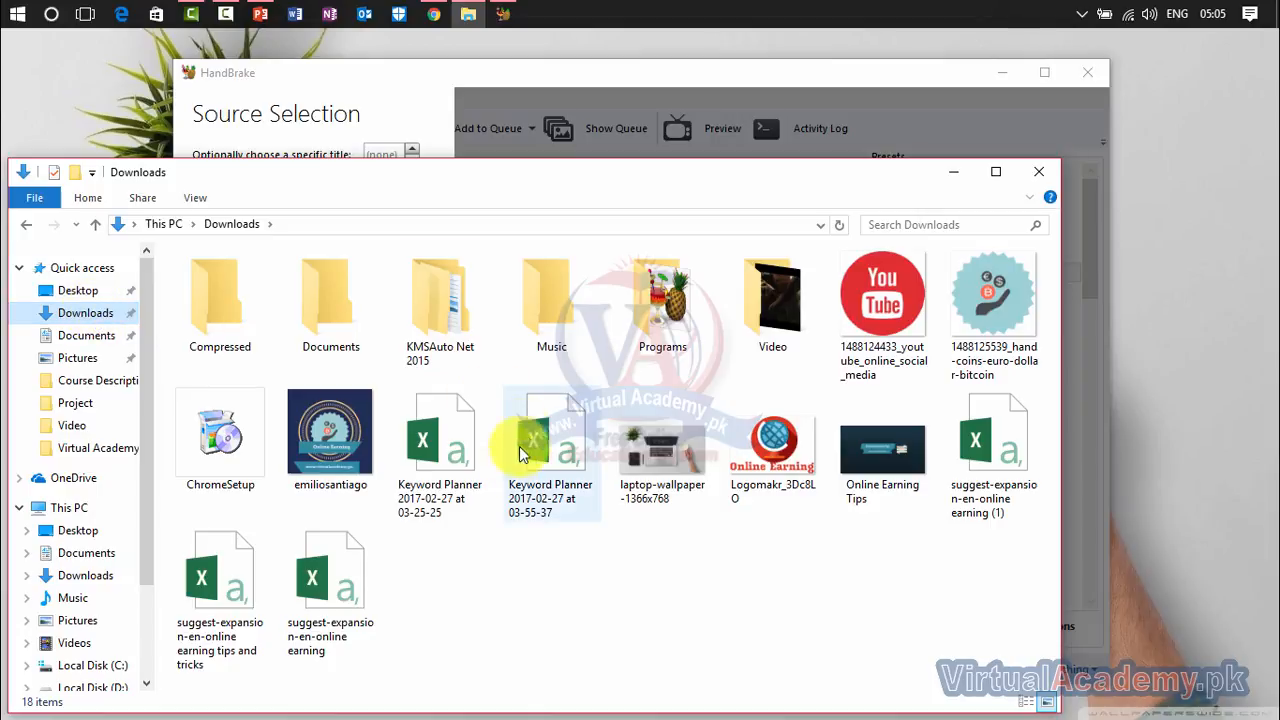
left_click(797, 332)
double_click(794, 324)
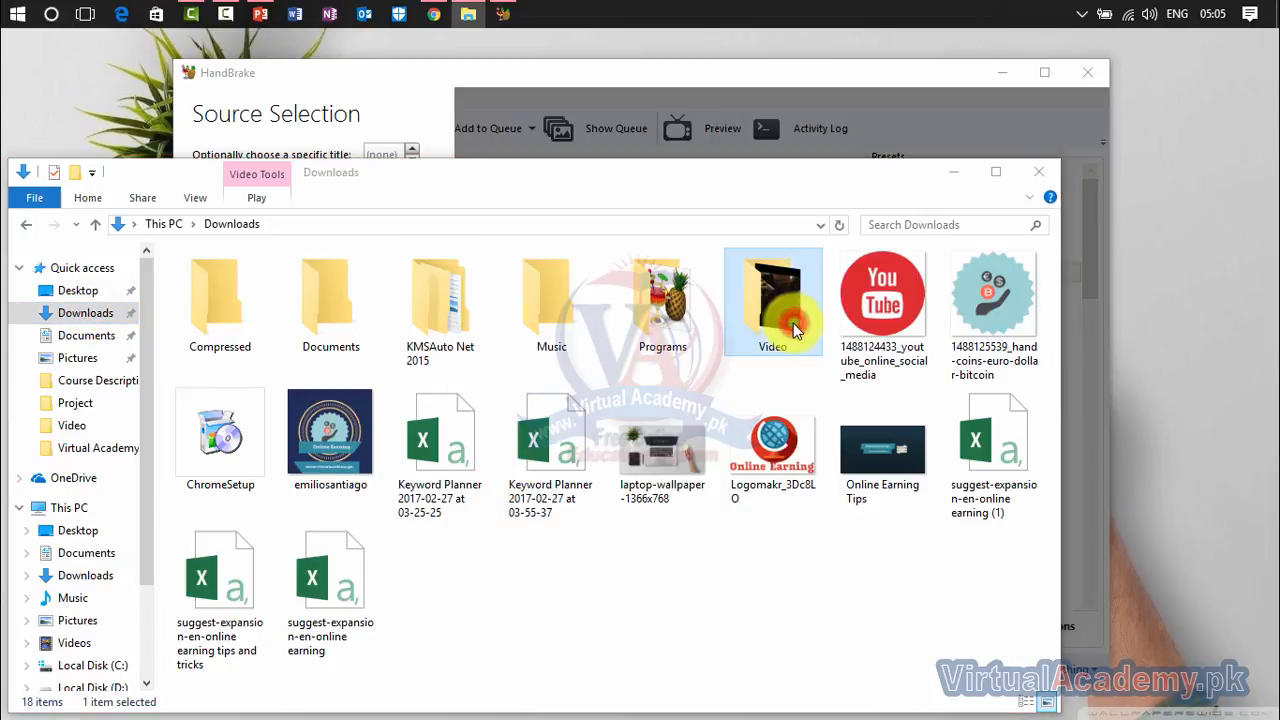
left_click_drag(671, 181, 817, 399)
left_click_drag(368, 492, 818, 128)
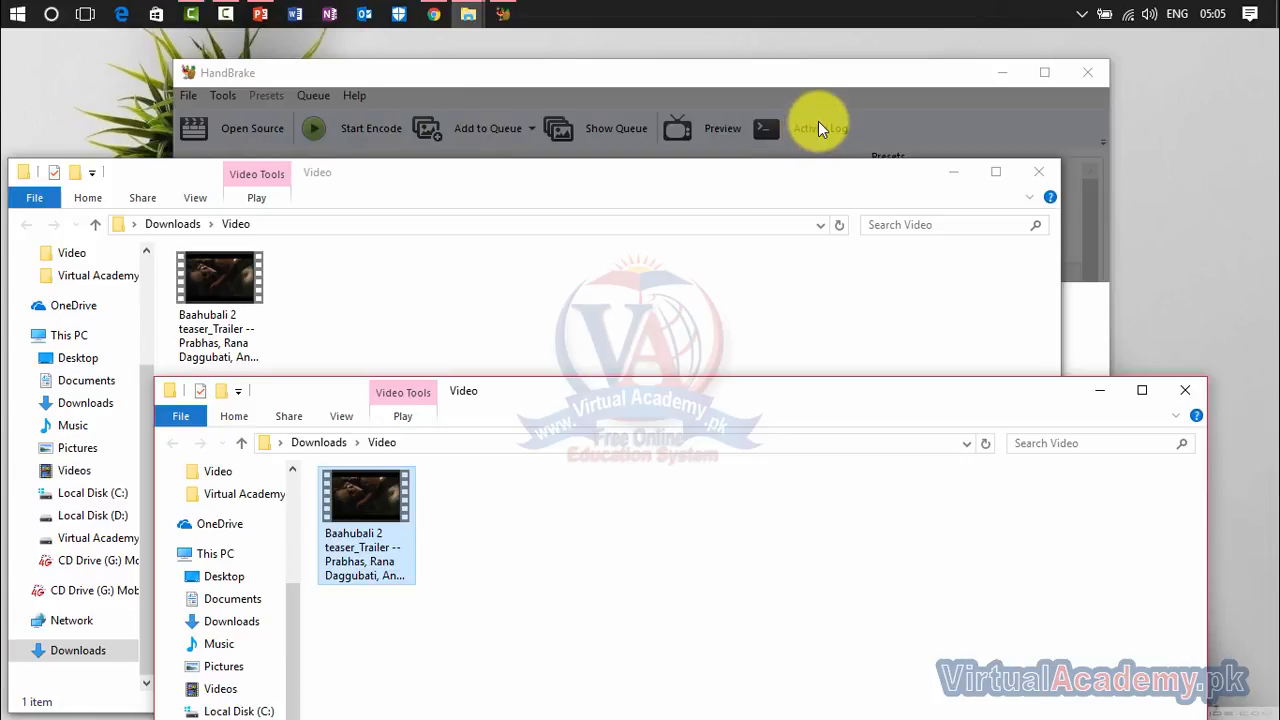
left_click(1045, 174)
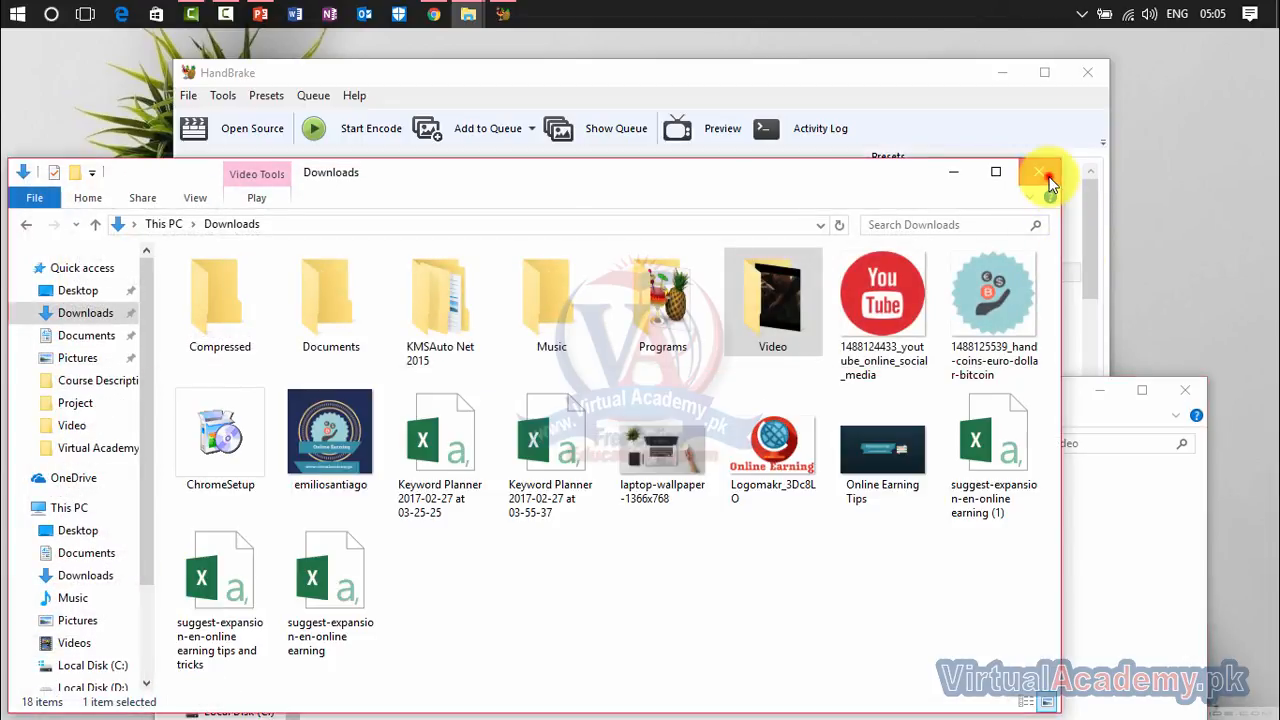
left_click(1046, 175)
left_click(1183, 390)
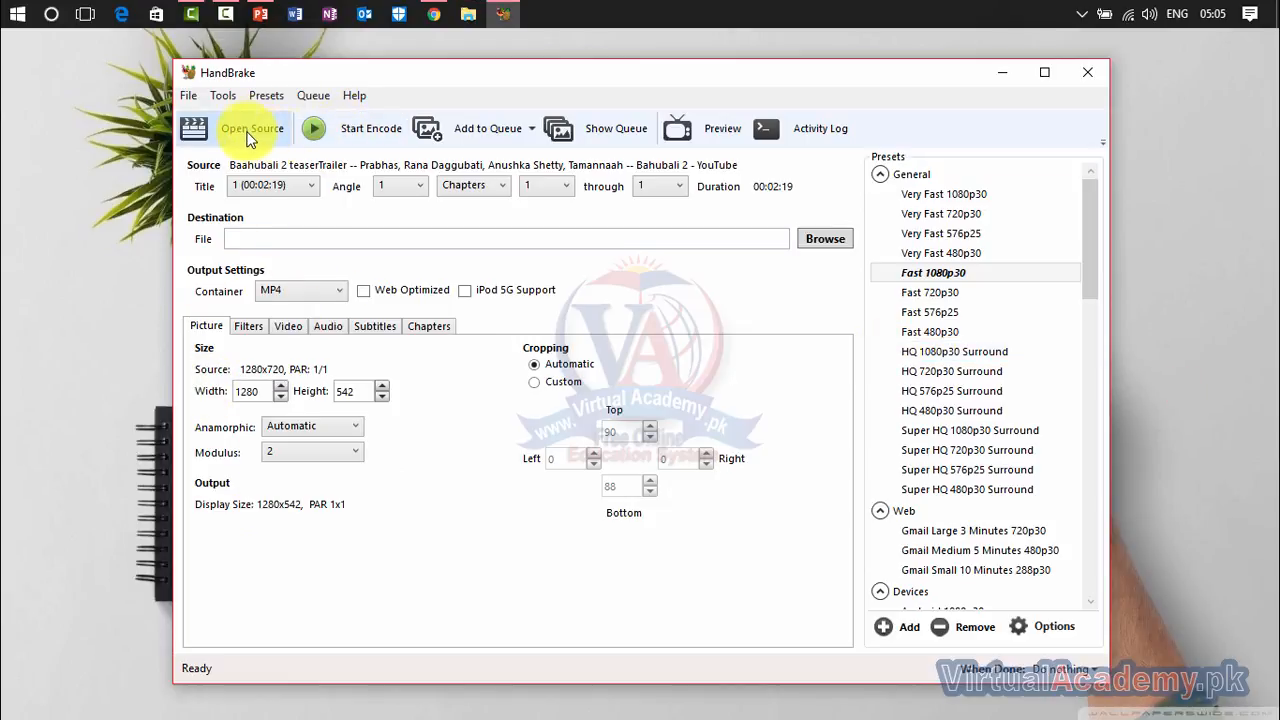
Step: Set the output destination to an MP4 file named 123 in the Documents folder
left_click(826, 239)
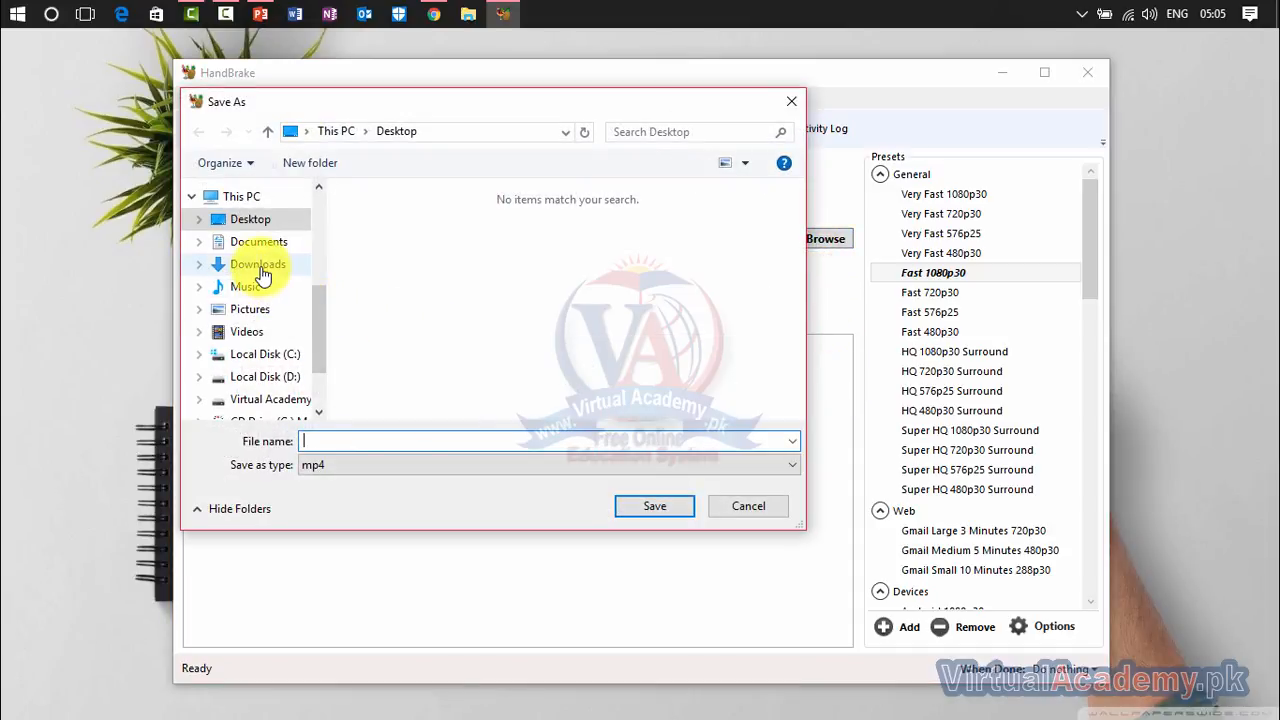
left_click(259, 268)
left_click(258, 242)
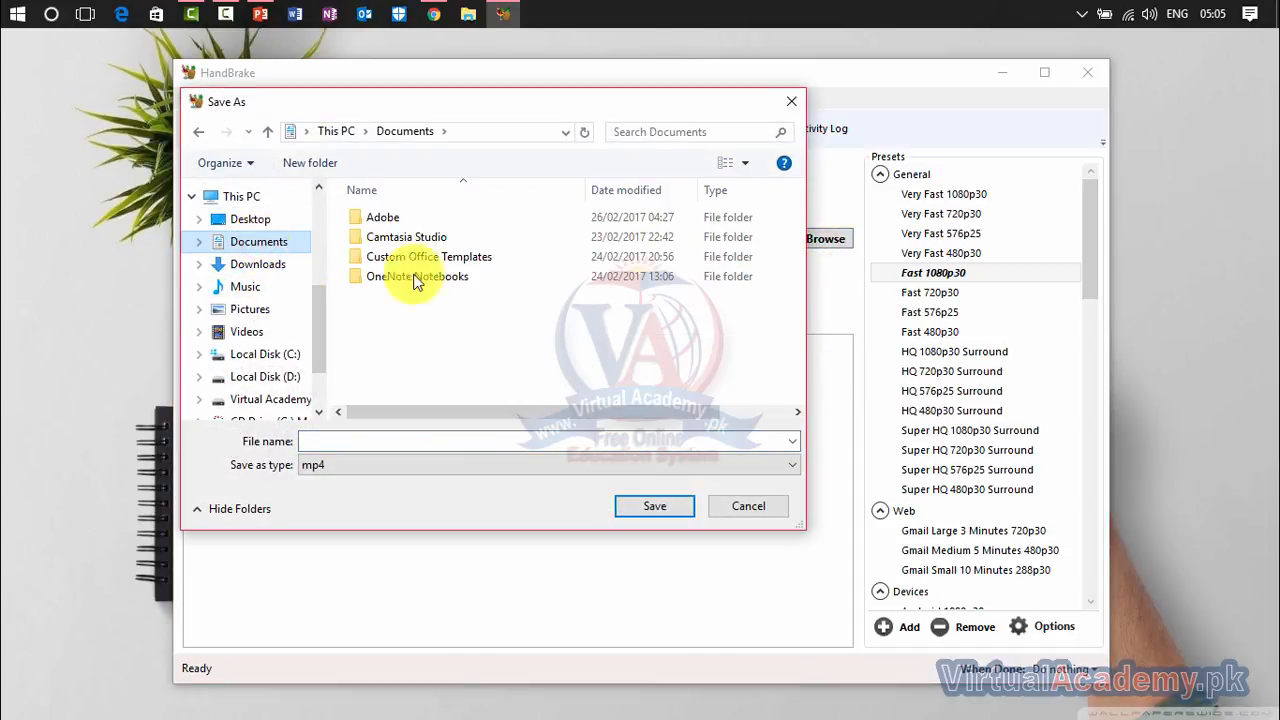
left_click(460, 445)
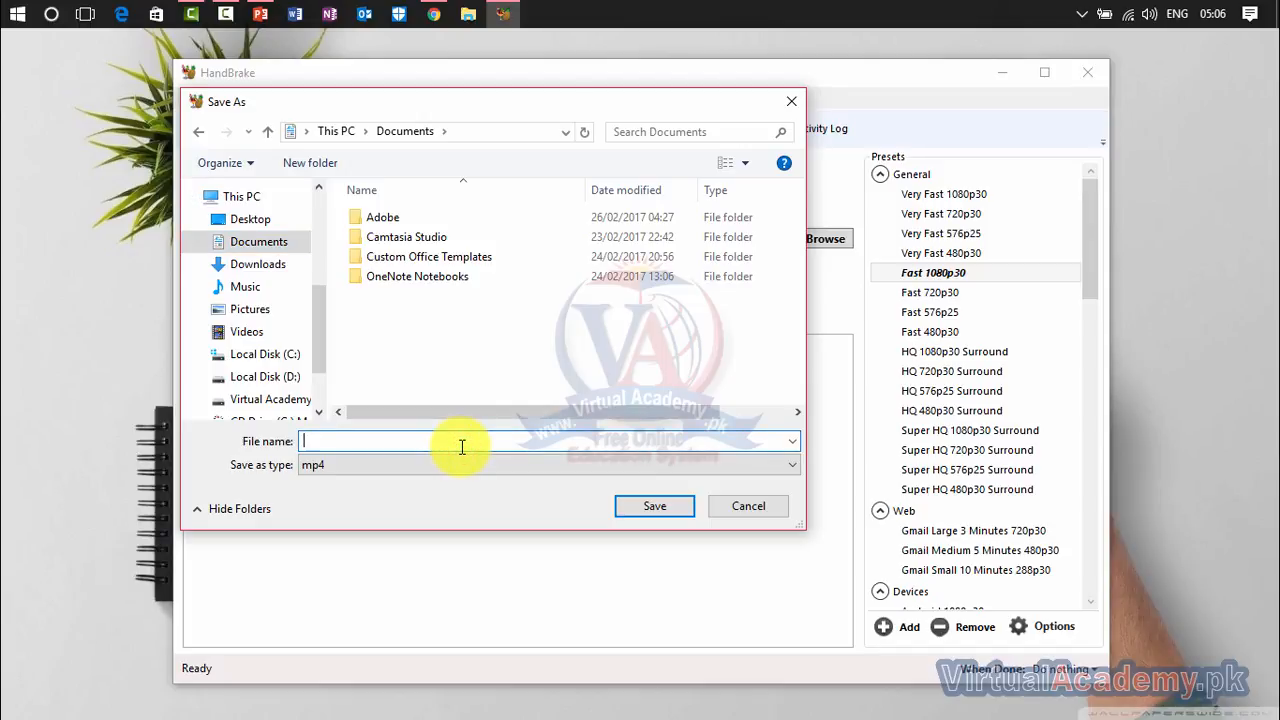
type("123")
left_click(642, 508)
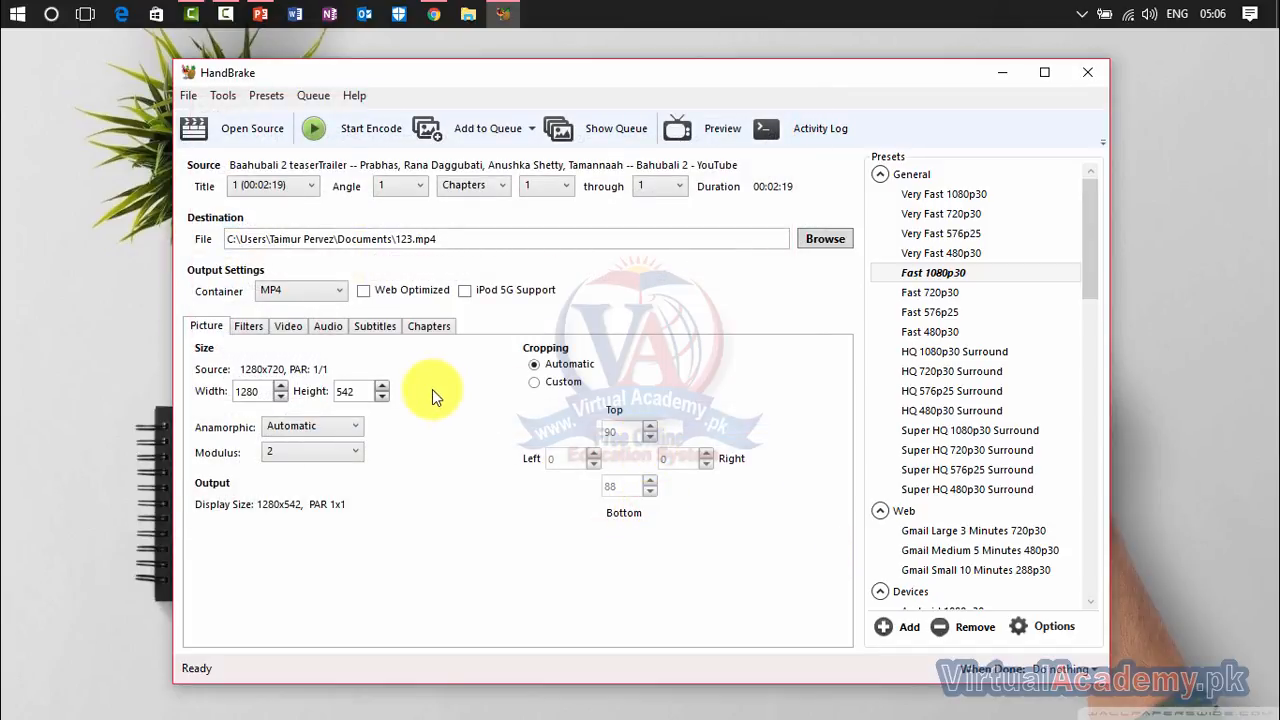
Step: Set the video quality to an average bitrate of 5000 kbps
left_click(250, 330)
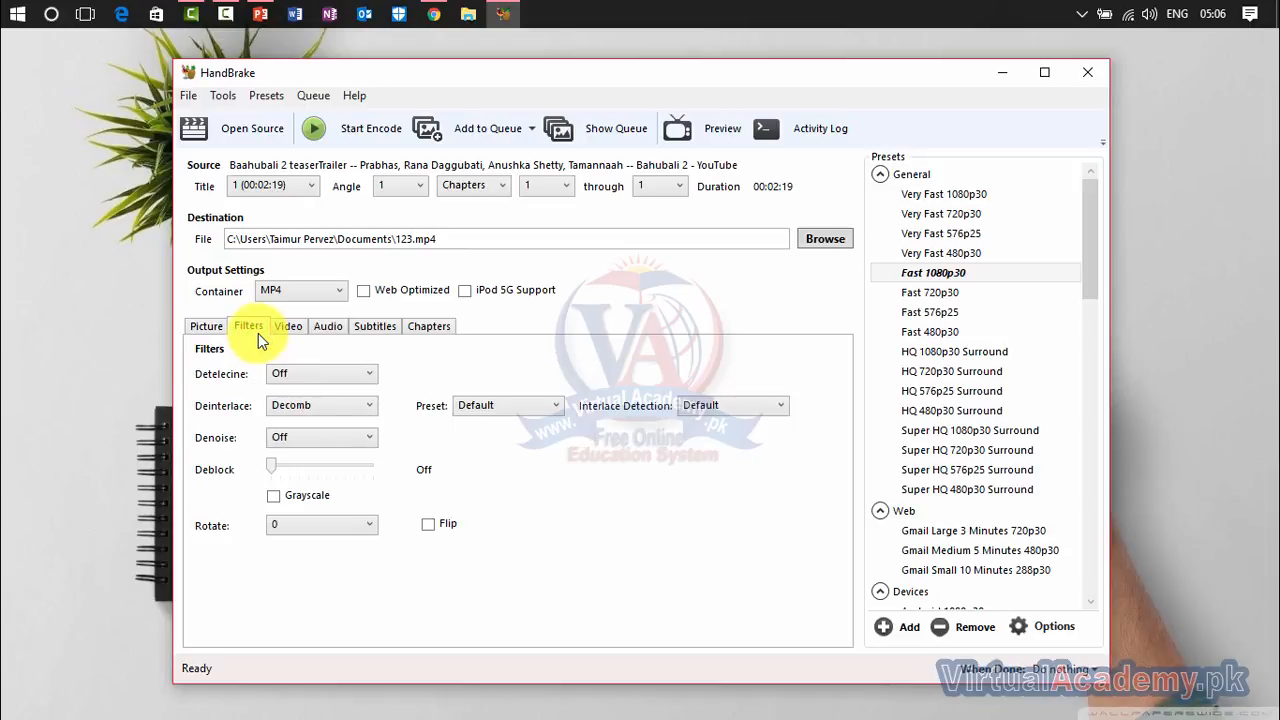
left_click(290, 328)
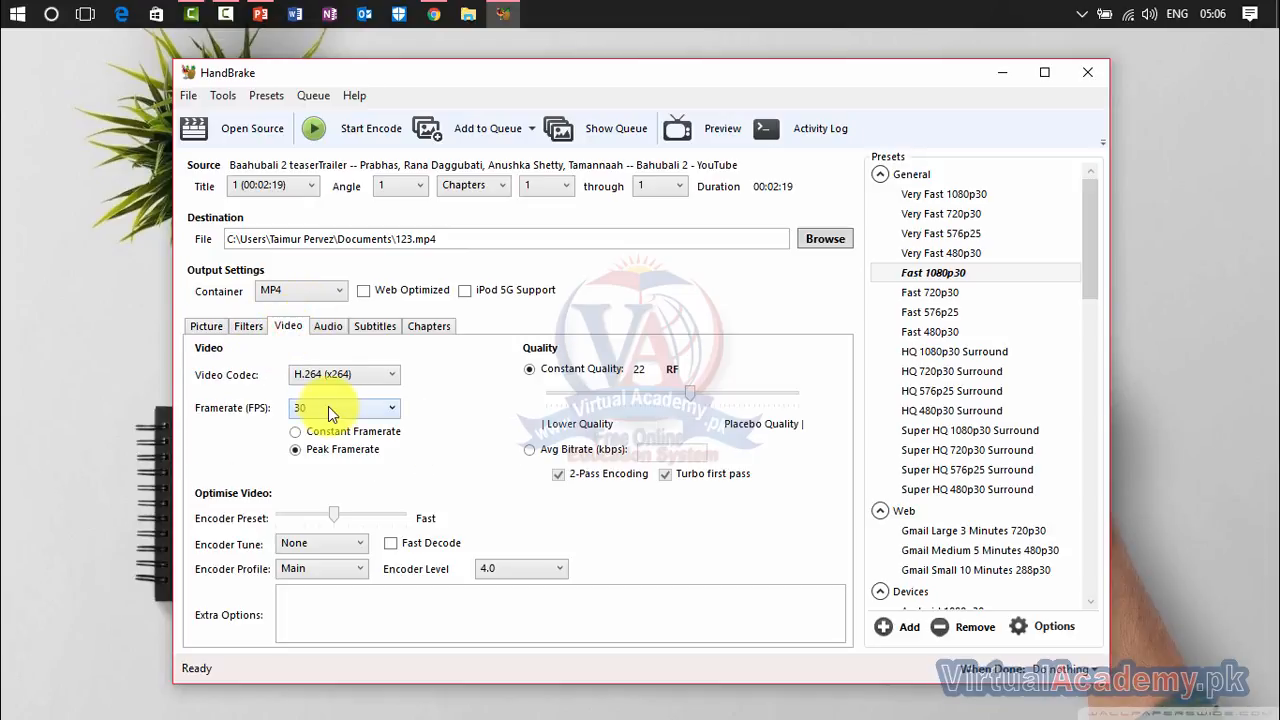
left_click(527, 451)
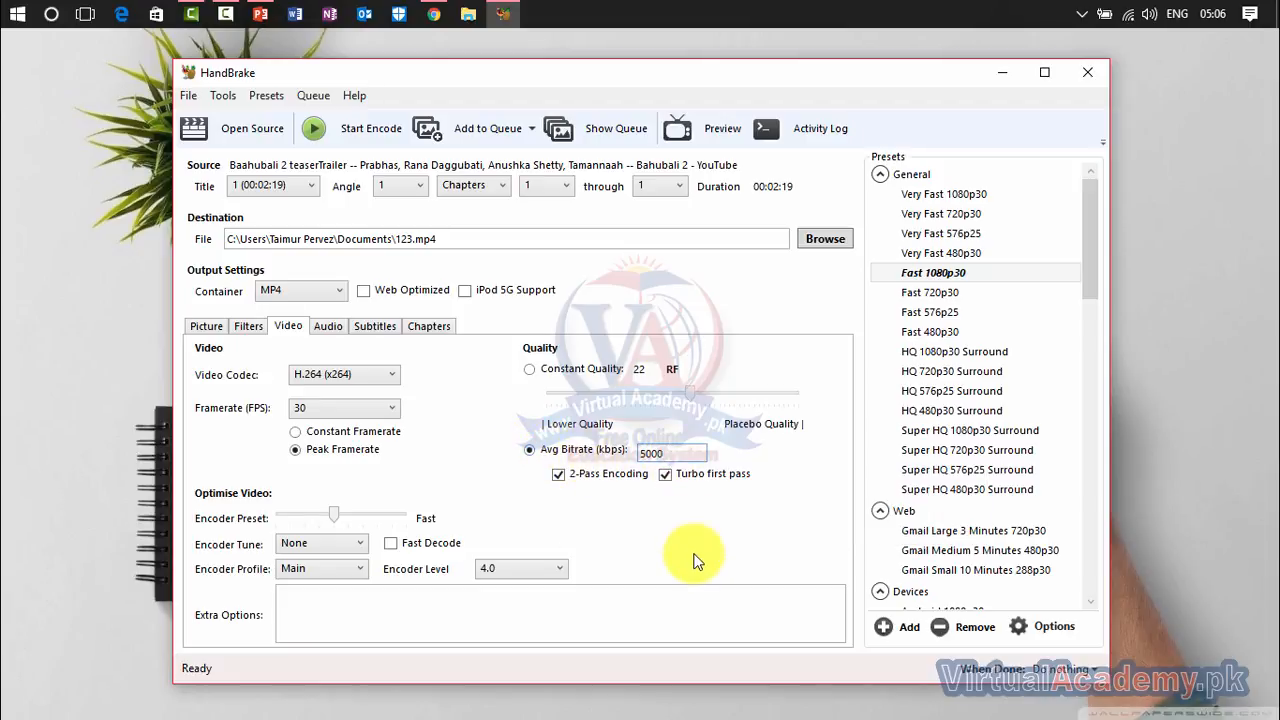
Step: Review the audio and chapter settings, then encode the trailer and close HandBrake when the queue finishes
left_click(333, 328)
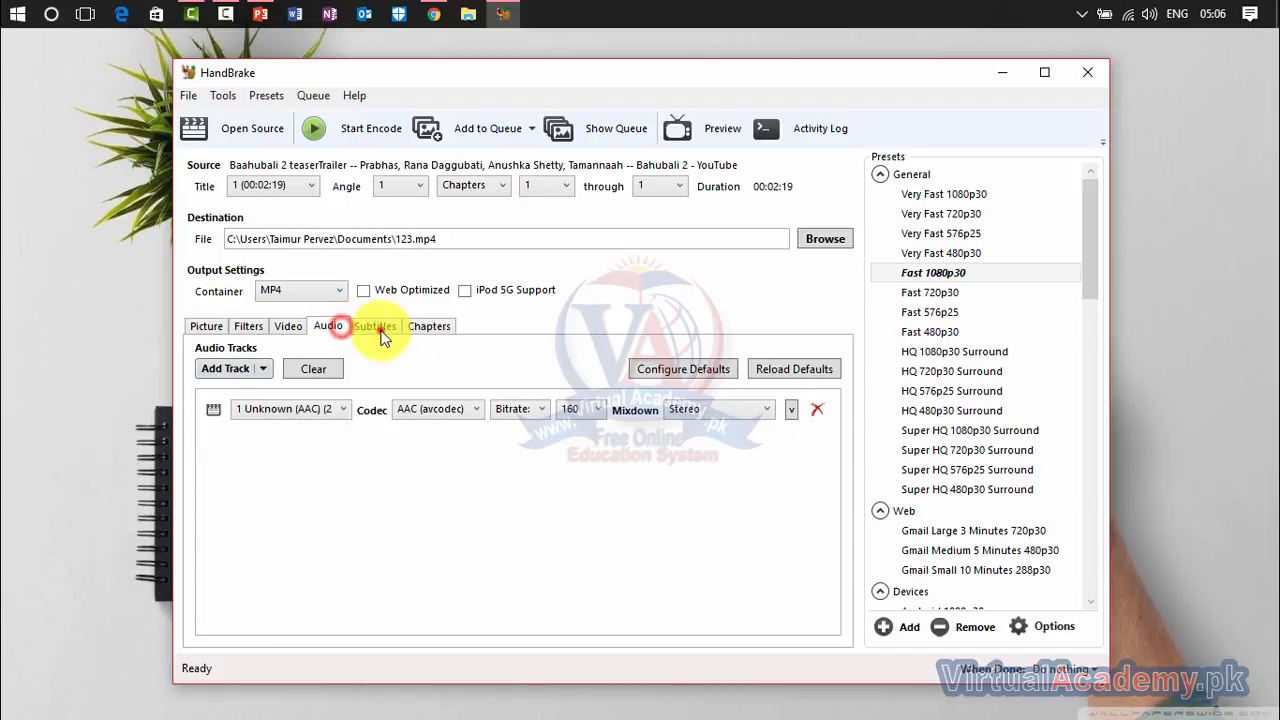
left_click(428, 327)
left_click(330, 327)
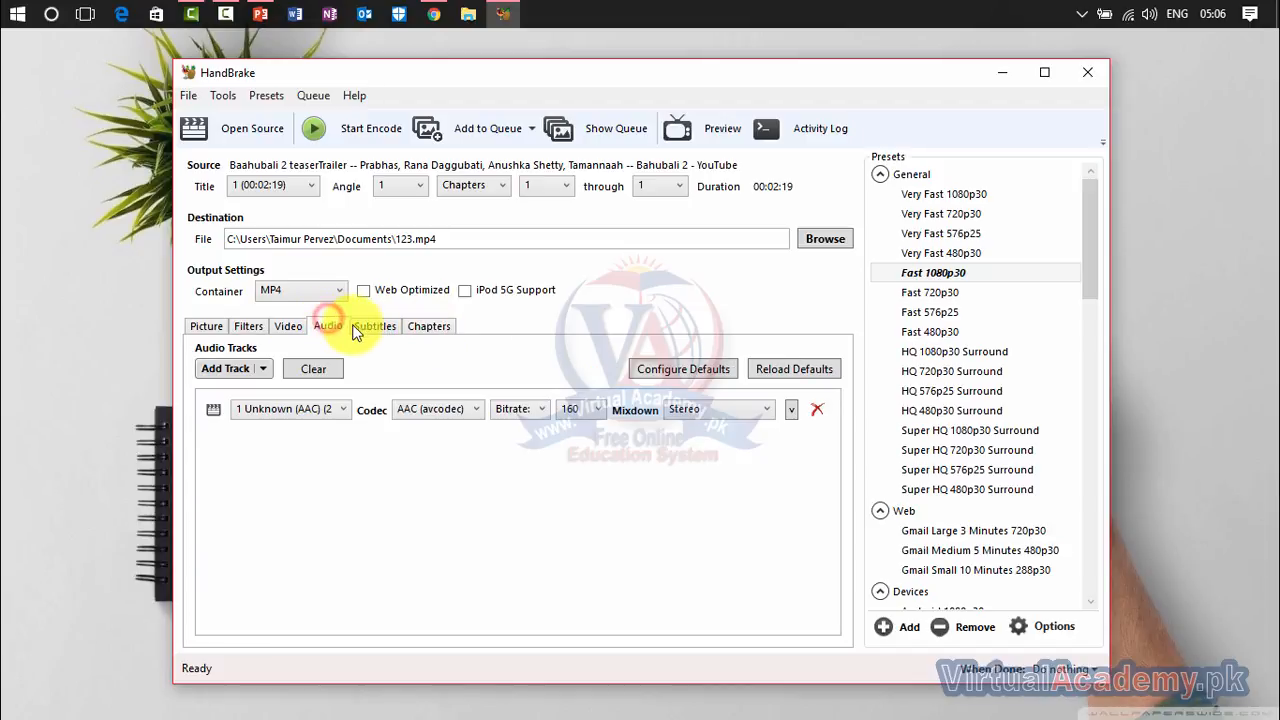
left_click(428, 327)
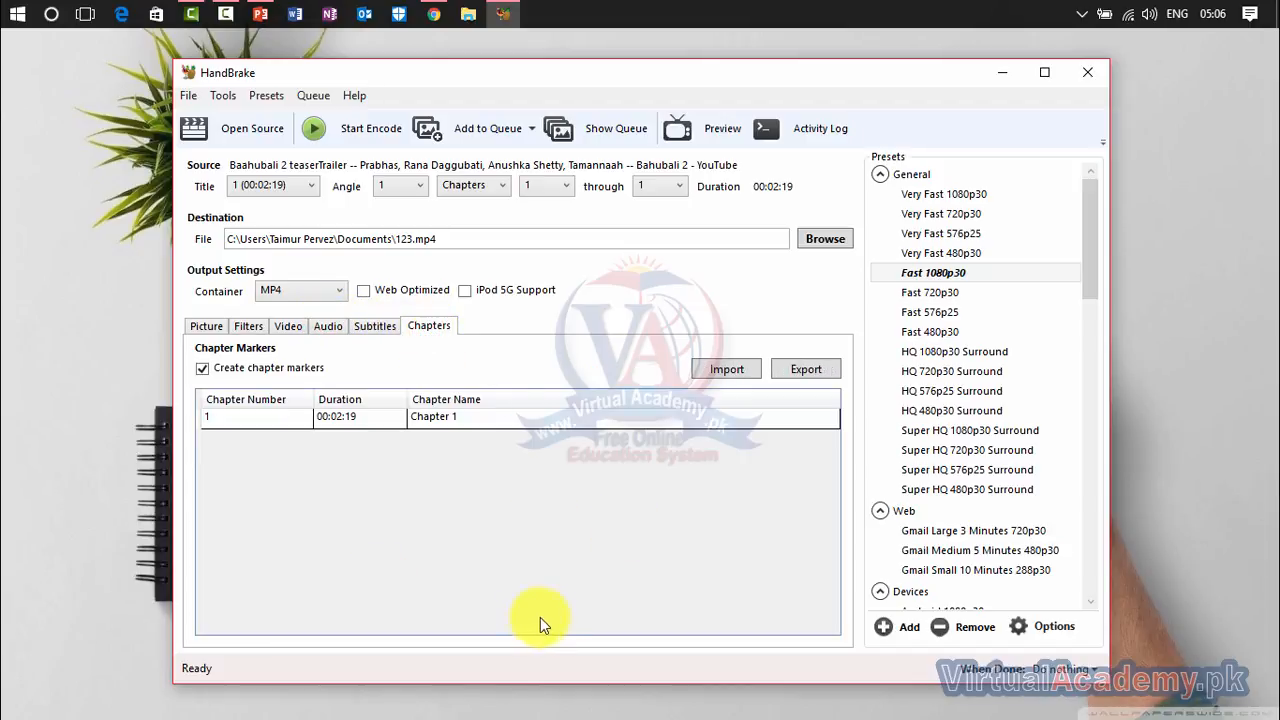
left_click(350, 128)
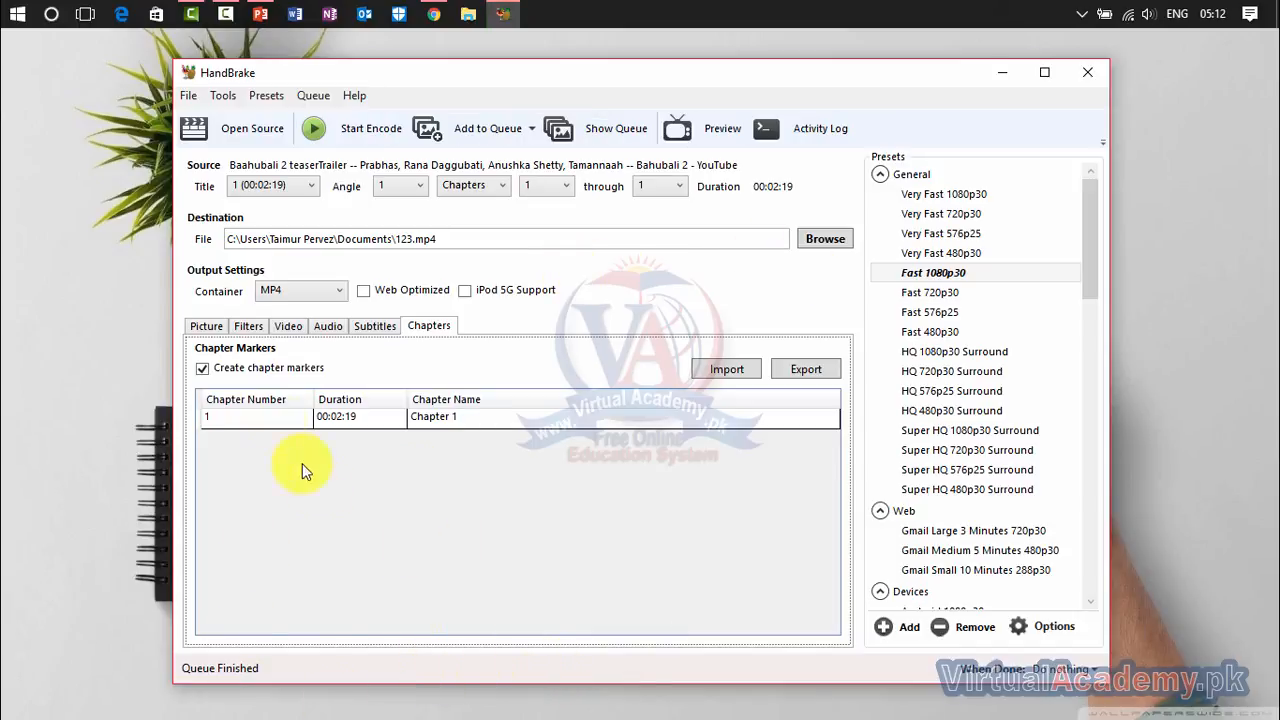
left_click(1088, 73)
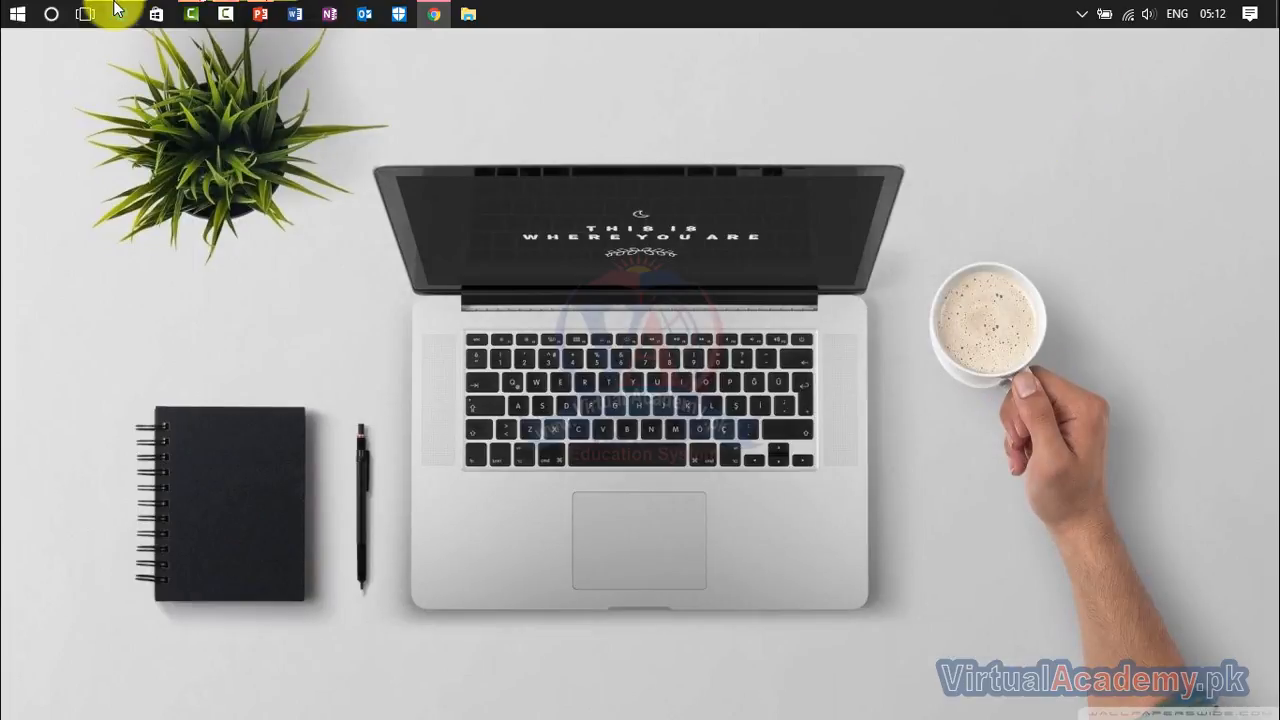
Step: Switch to Camtasia Studio and import 123.mp4 from the Documents folder into the Clip Bin
left_click(431, 13)
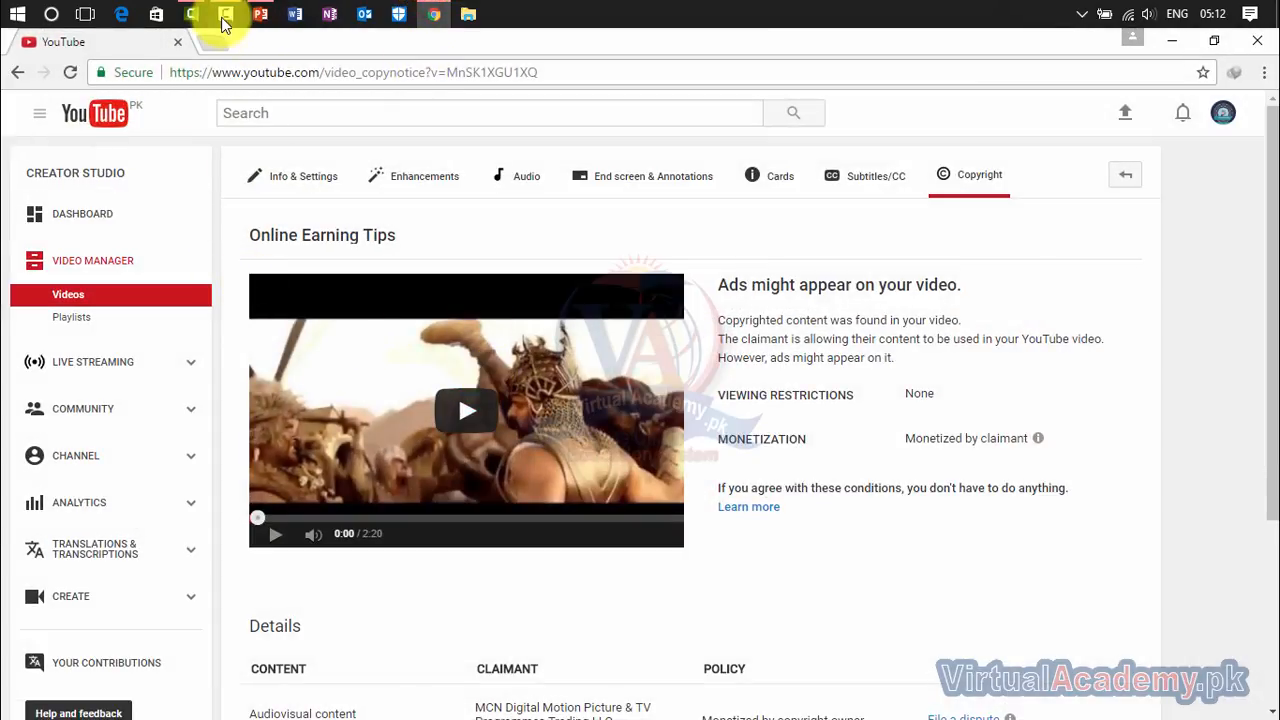
left_click(191, 14)
right_click(316, 230)
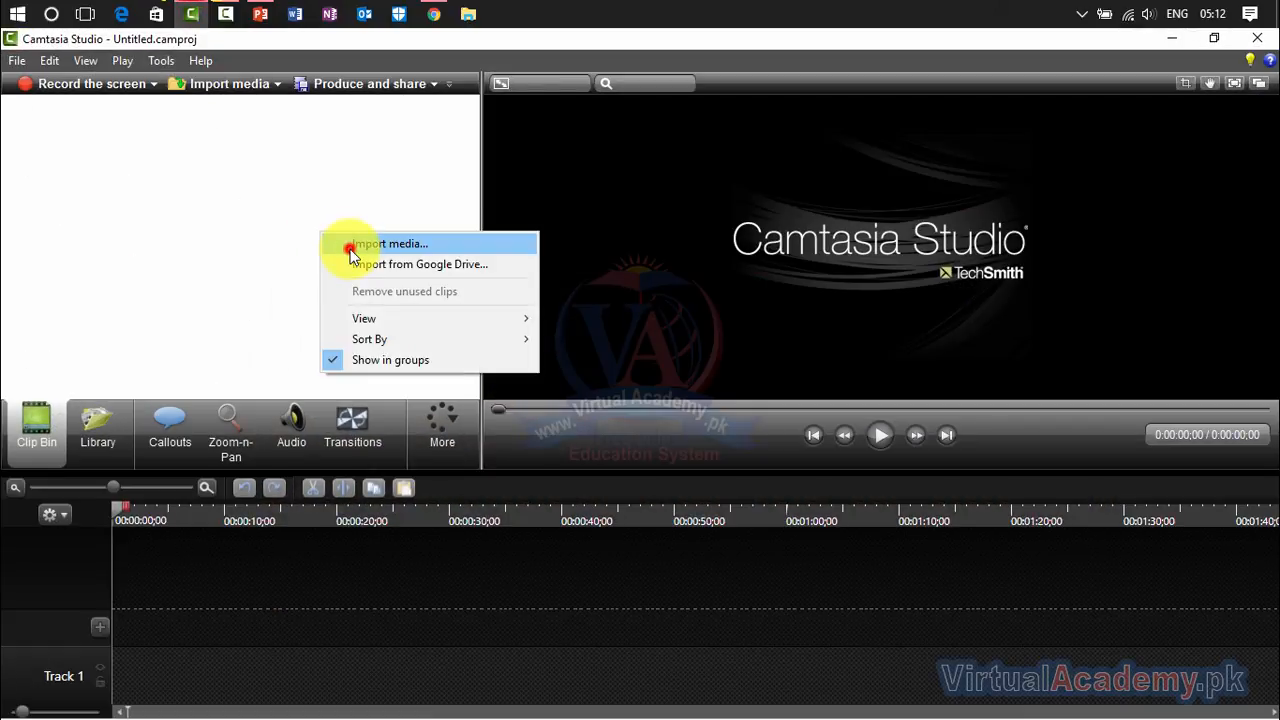
left_click(337, 246)
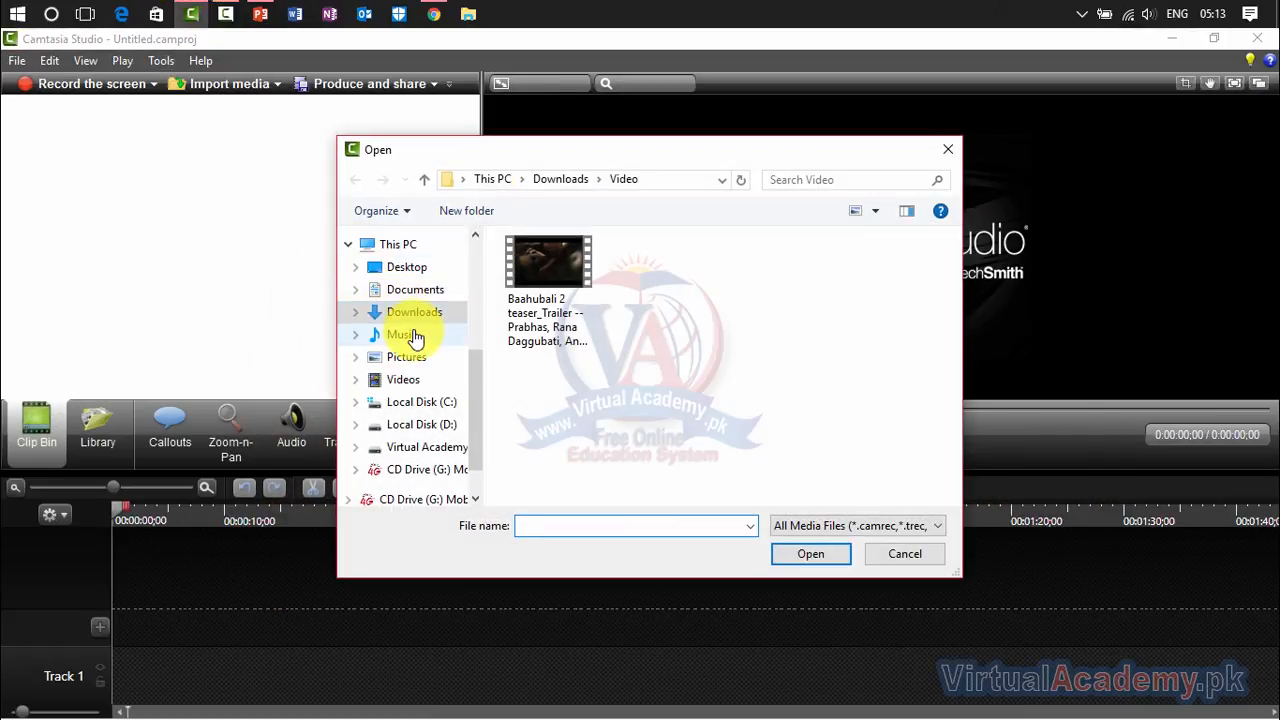
left_click(413, 291)
double_click(560, 344)
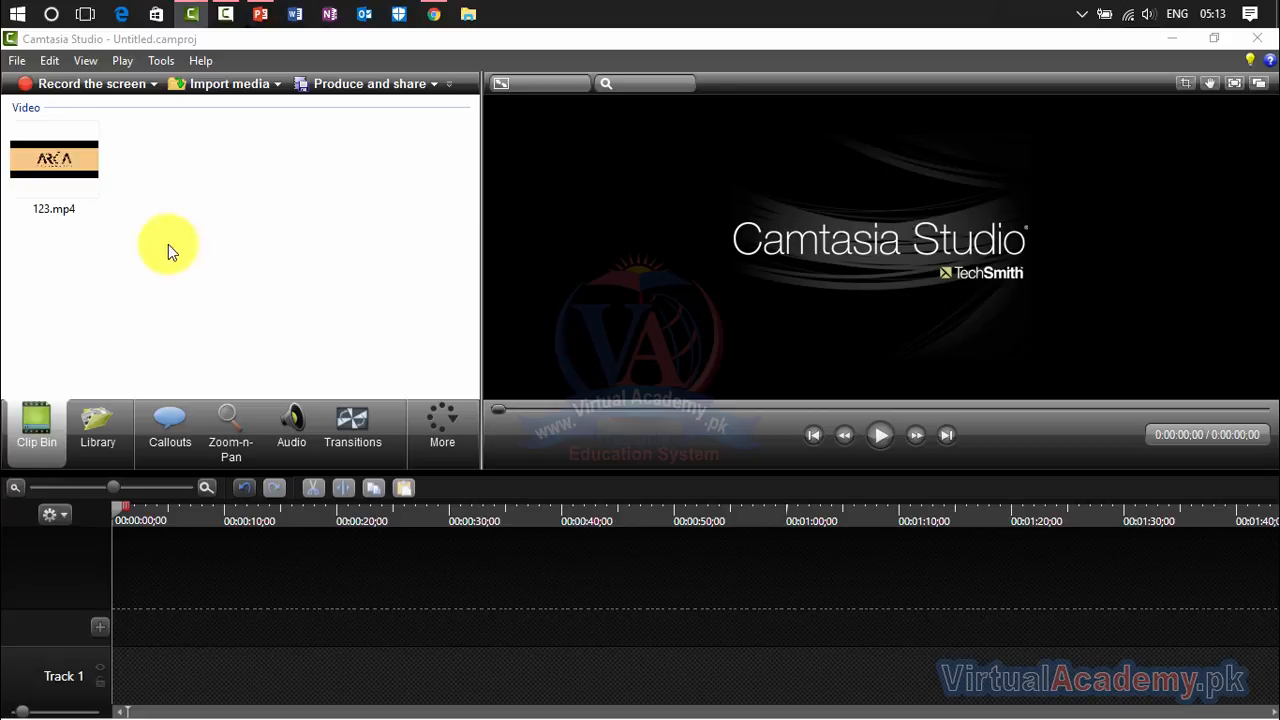
Step: Add 123.mp4 from the Clip Bin to the timeline at the playhead and preview its opening seconds
left_click(62, 182)
right_click(66, 183)
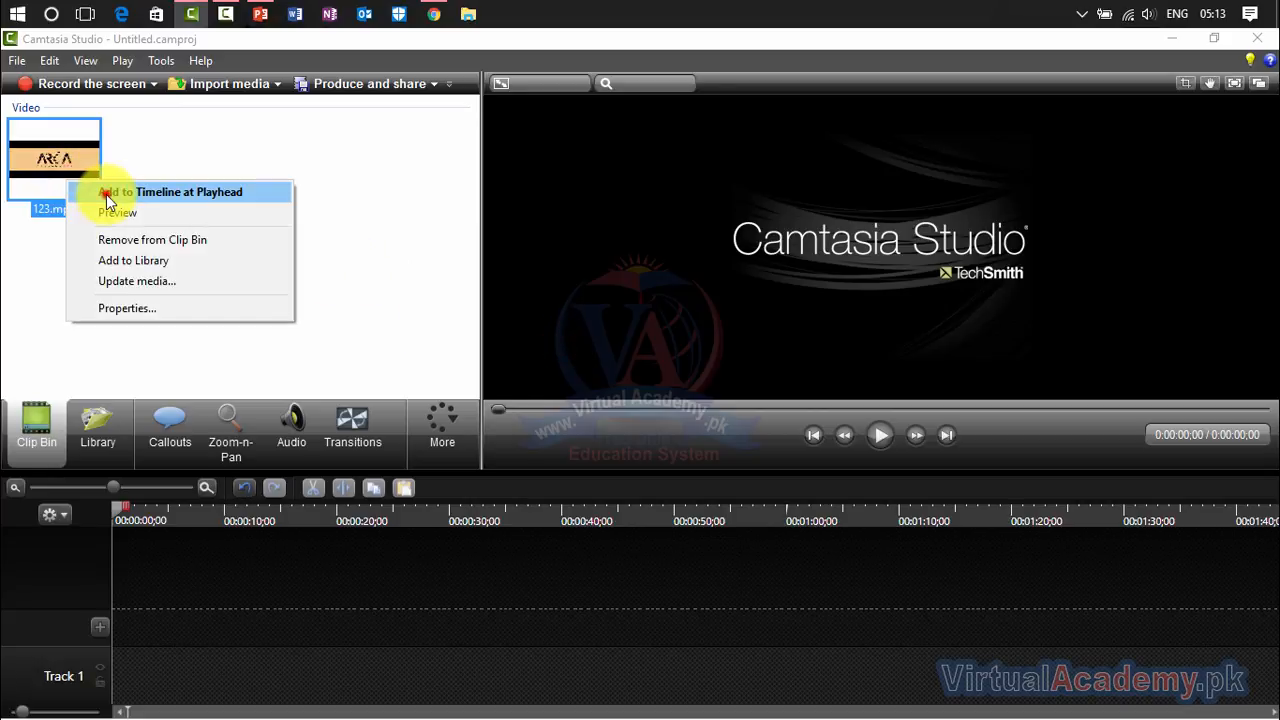
left_click(106, 194)
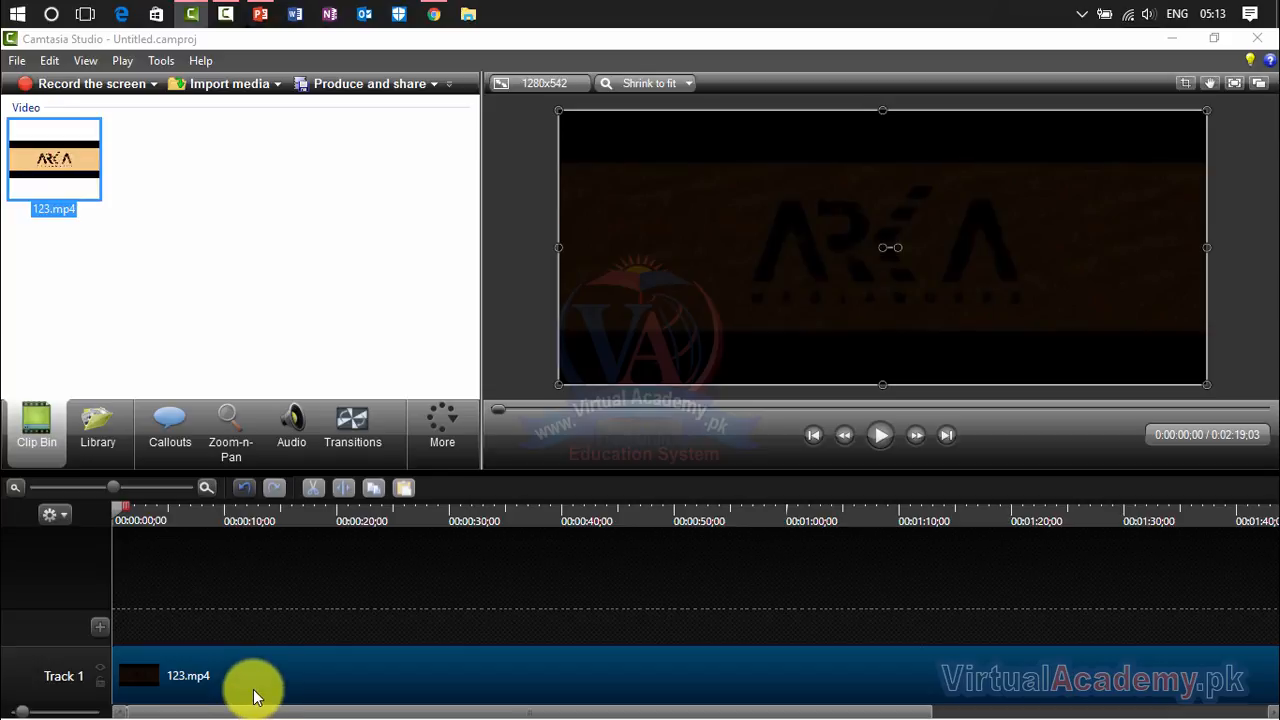
left_click(253, 686)
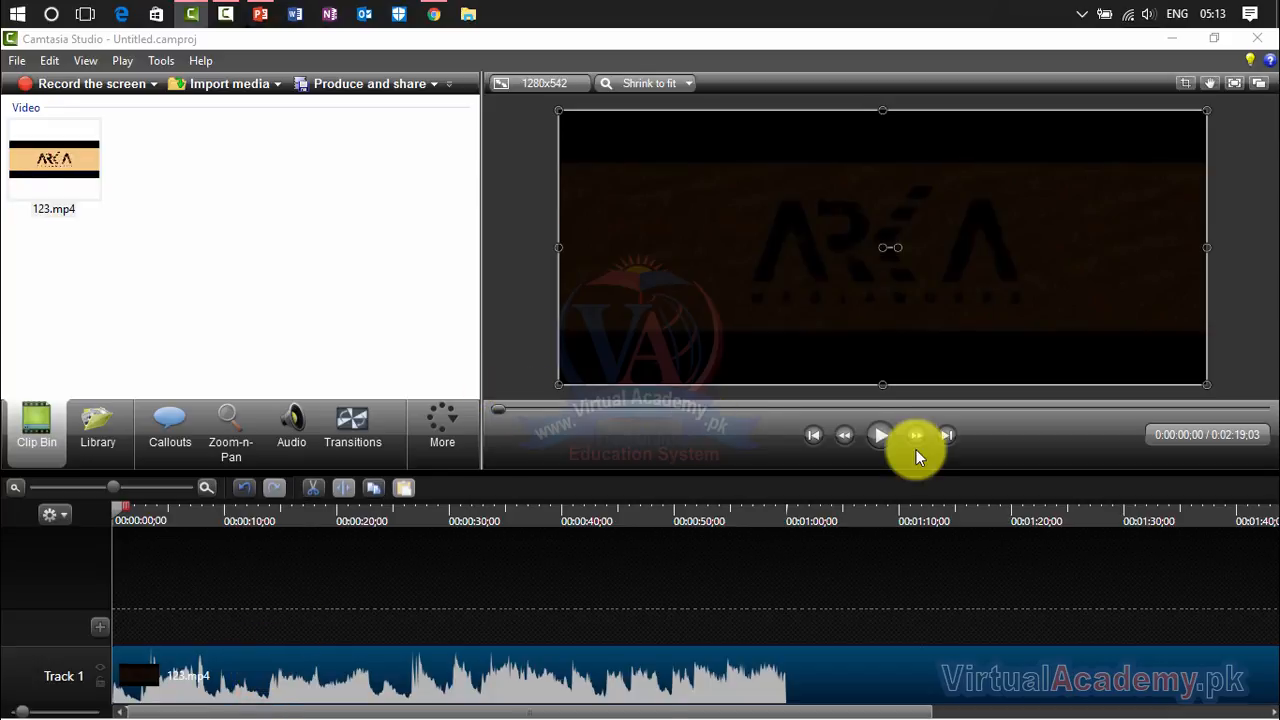
left_click(880, 435)
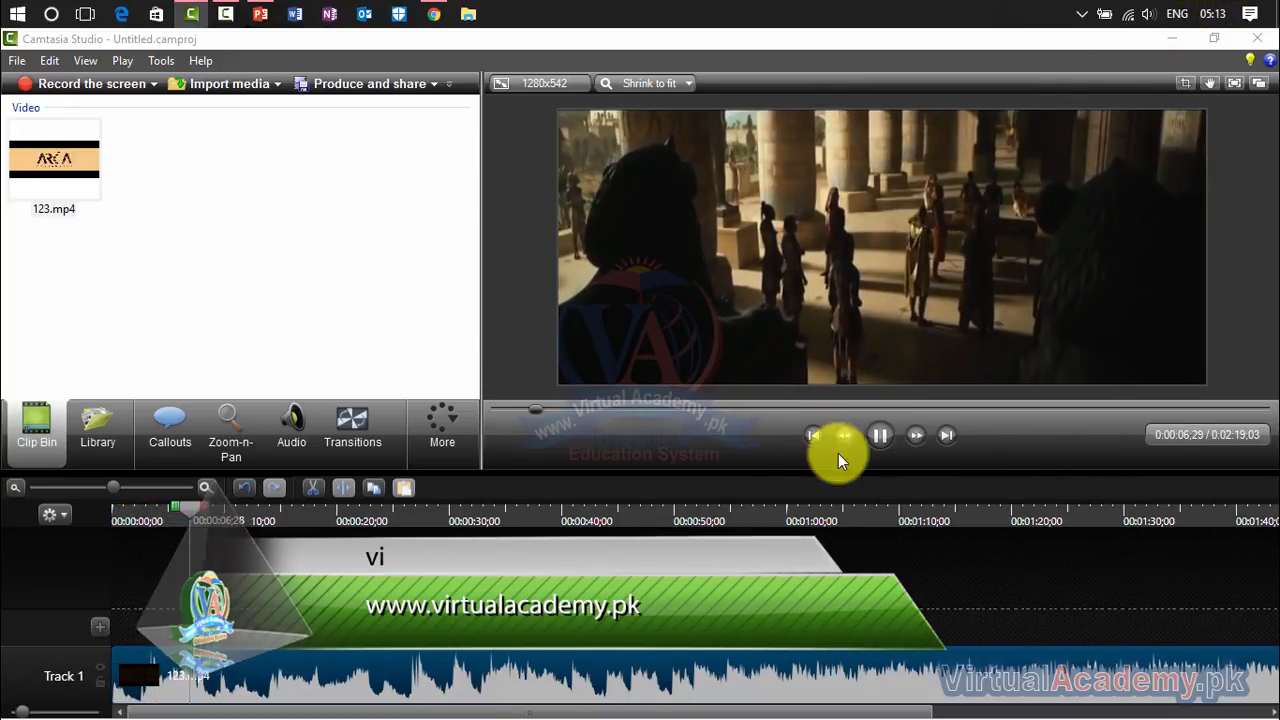
left_click(881, 441)
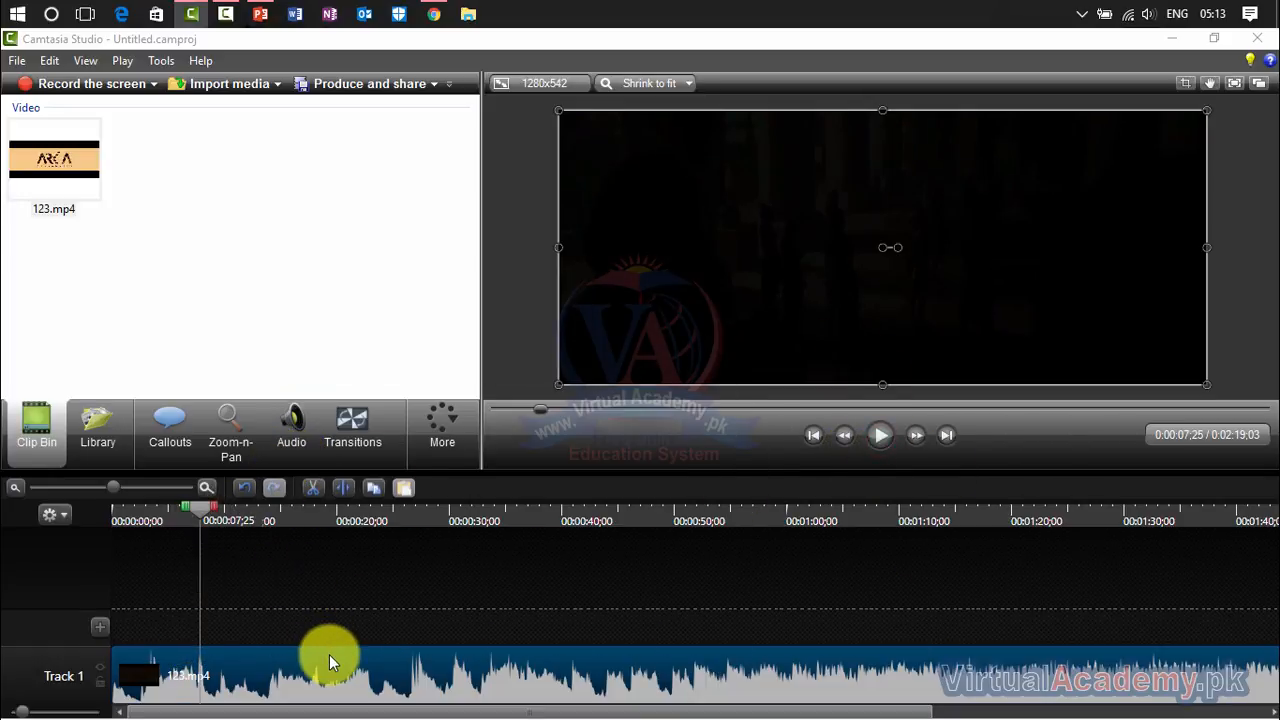
Step: Move the 123.mp4 clip from Track 1 up to Track 2 and silence its audio from the timeline's start
left_click_drag(329, 657, 324, 578)
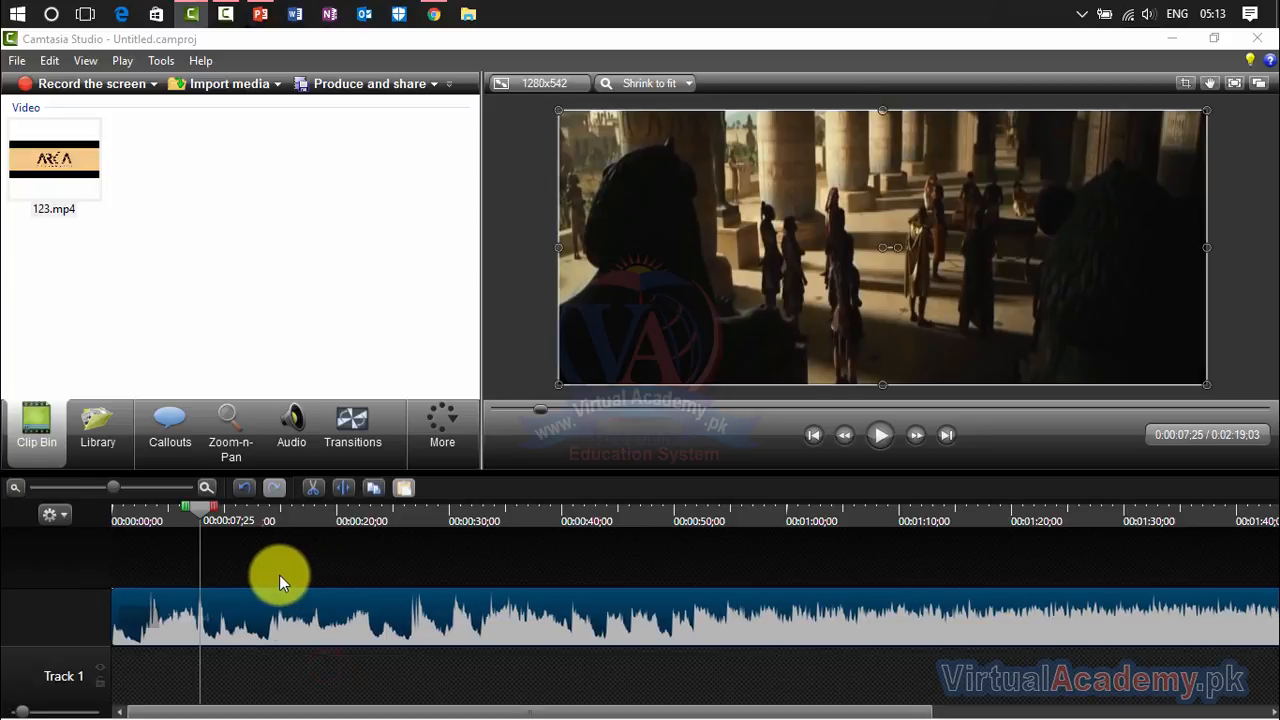
left_click(290, 625)
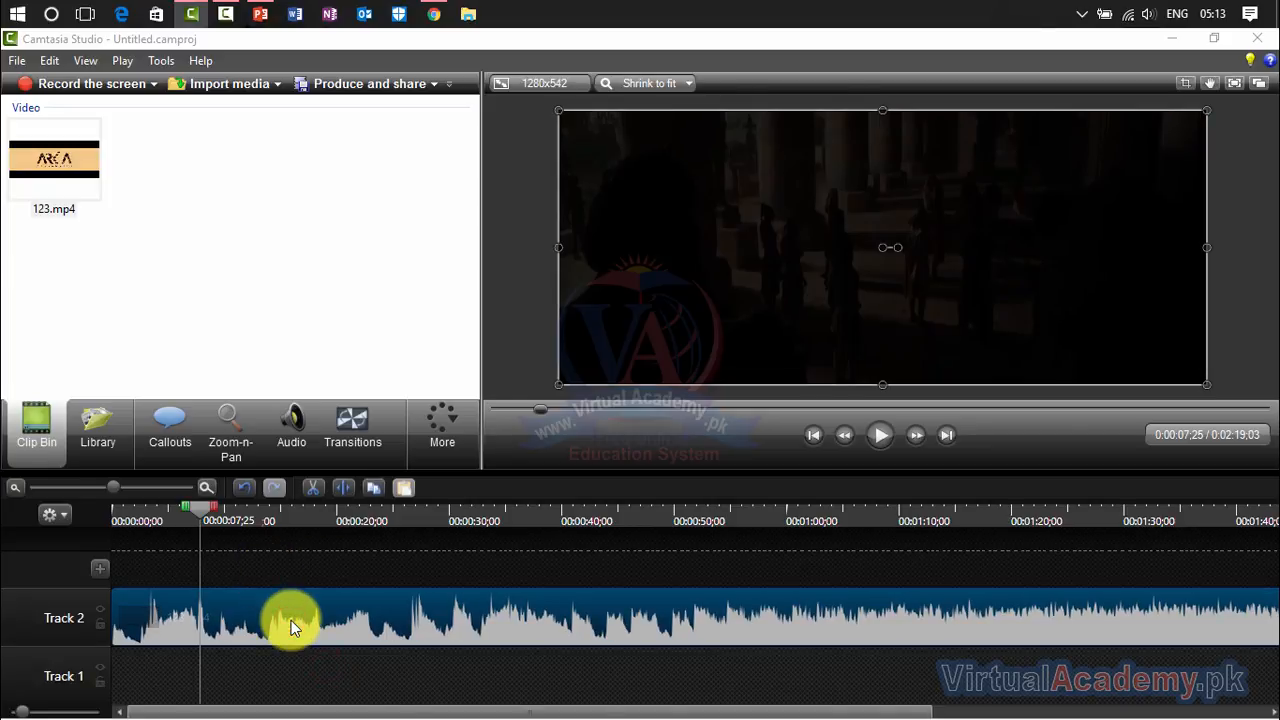
right_click(291, 620)
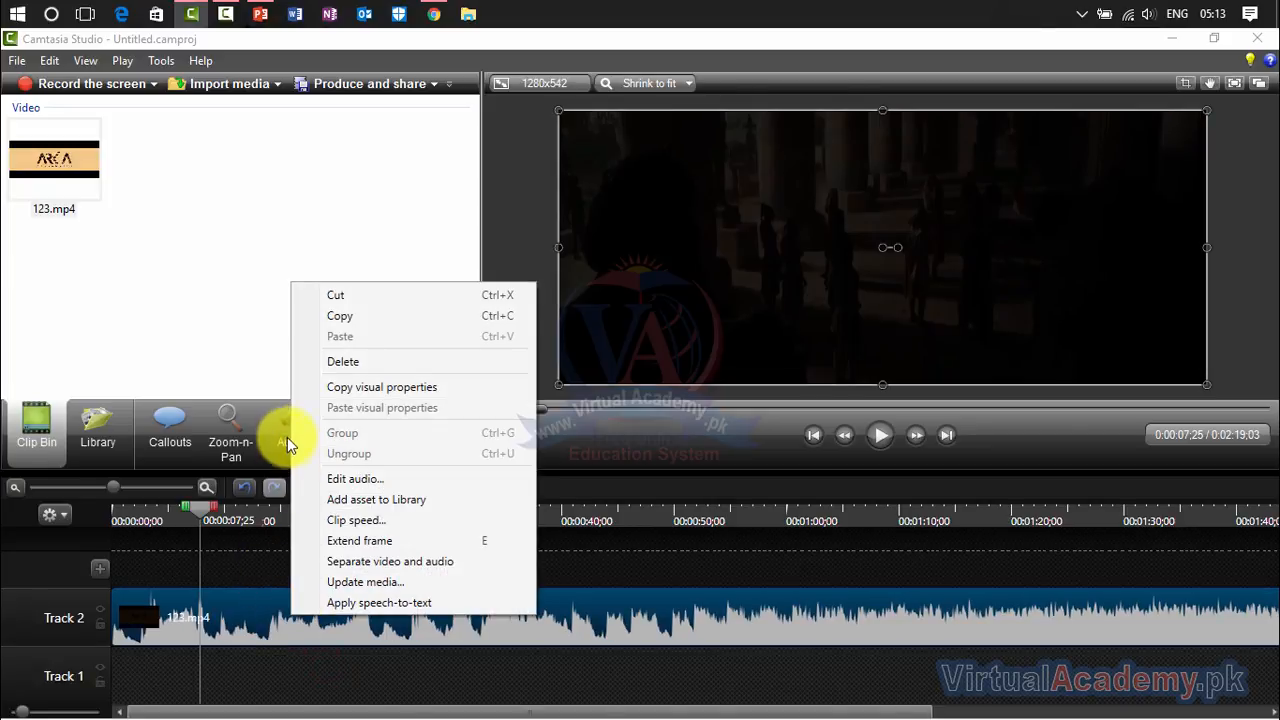
left_click(287, 437)
left_click(287, 437)
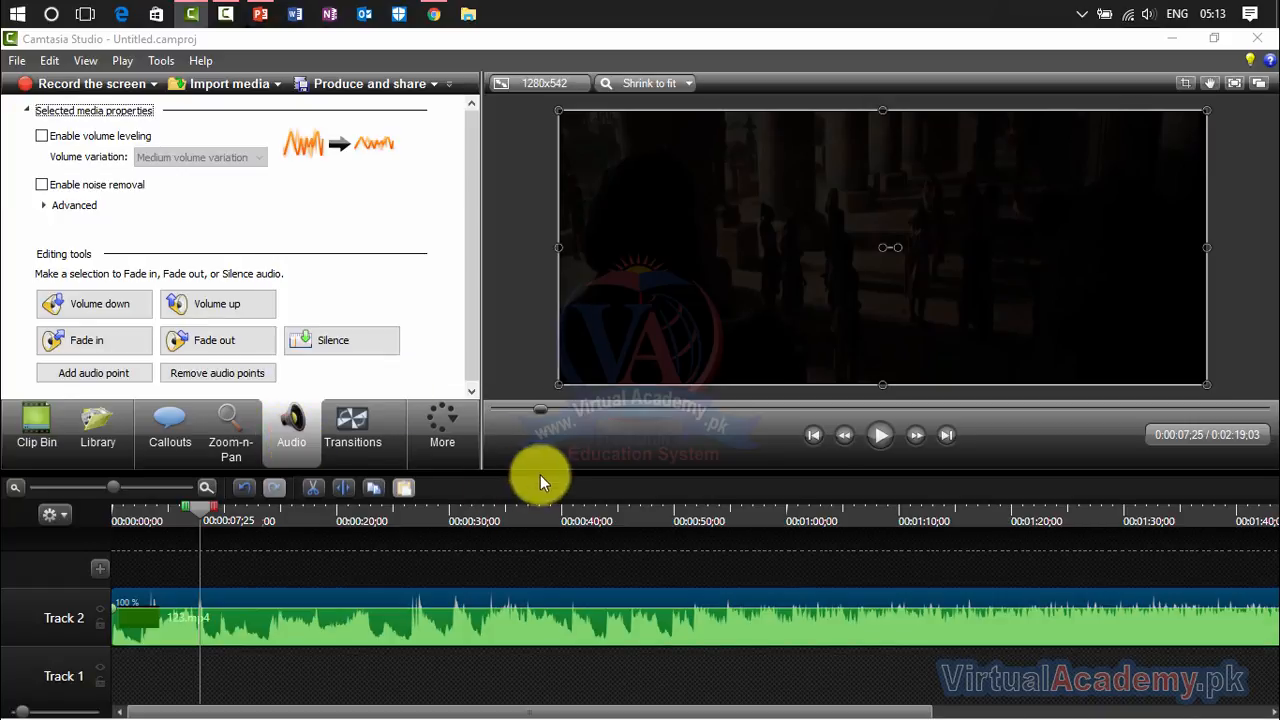
left_click_drag(541, 416, 478, 427)
left_click(197, 634)
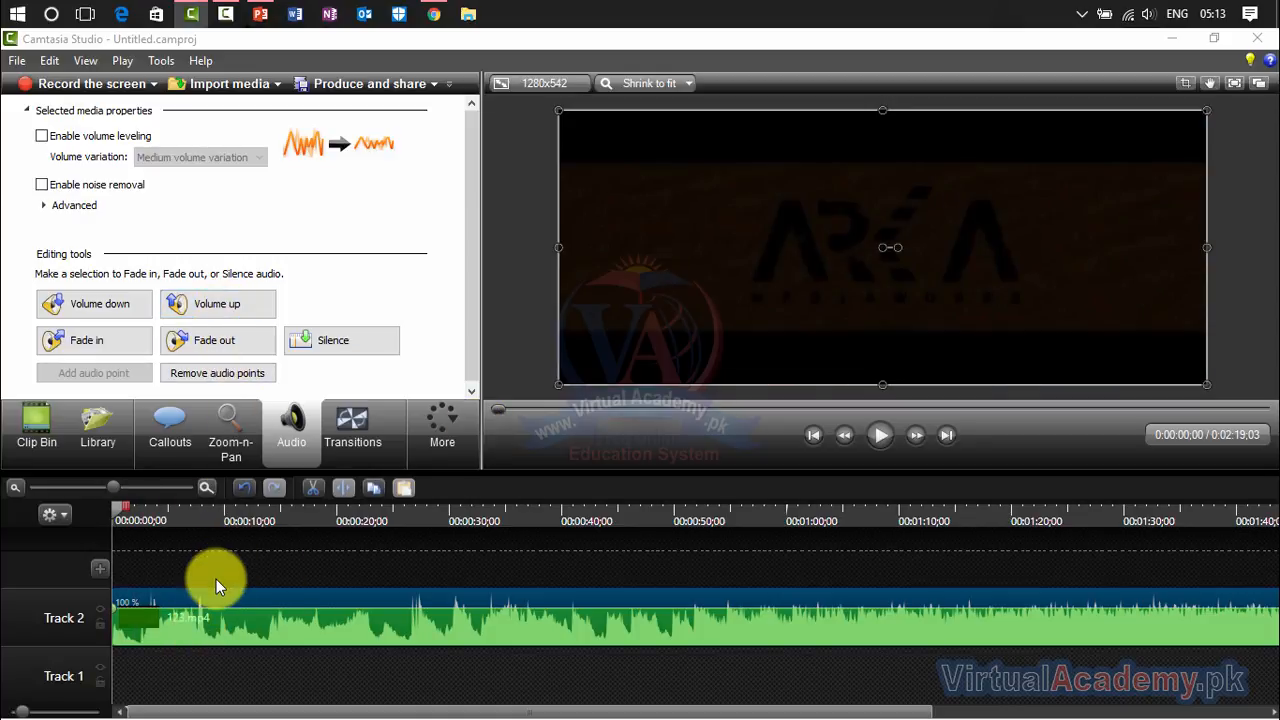
left_click(322, 340)
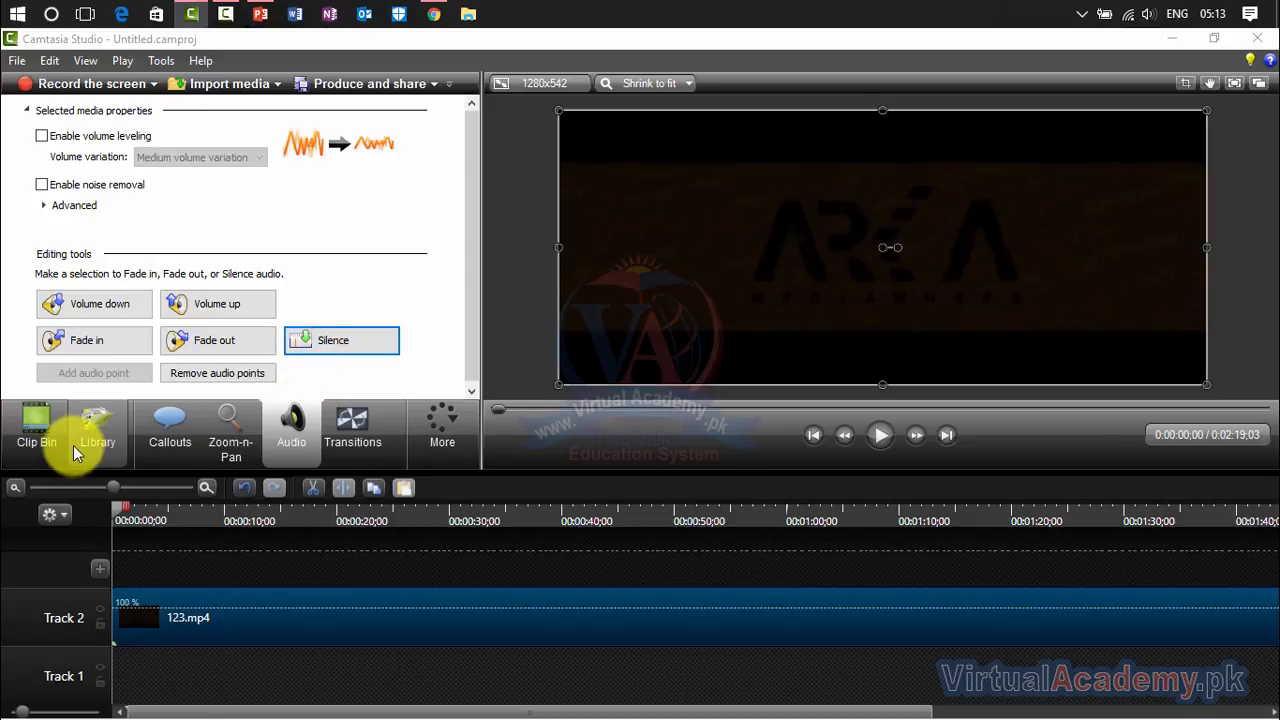
Step: Import Music.mp3 into the Clip Bin from the AutoCAD Architecture 2017 course's Backup files folder on the Virtual Academy (E:) drive
left_click(40, 444)
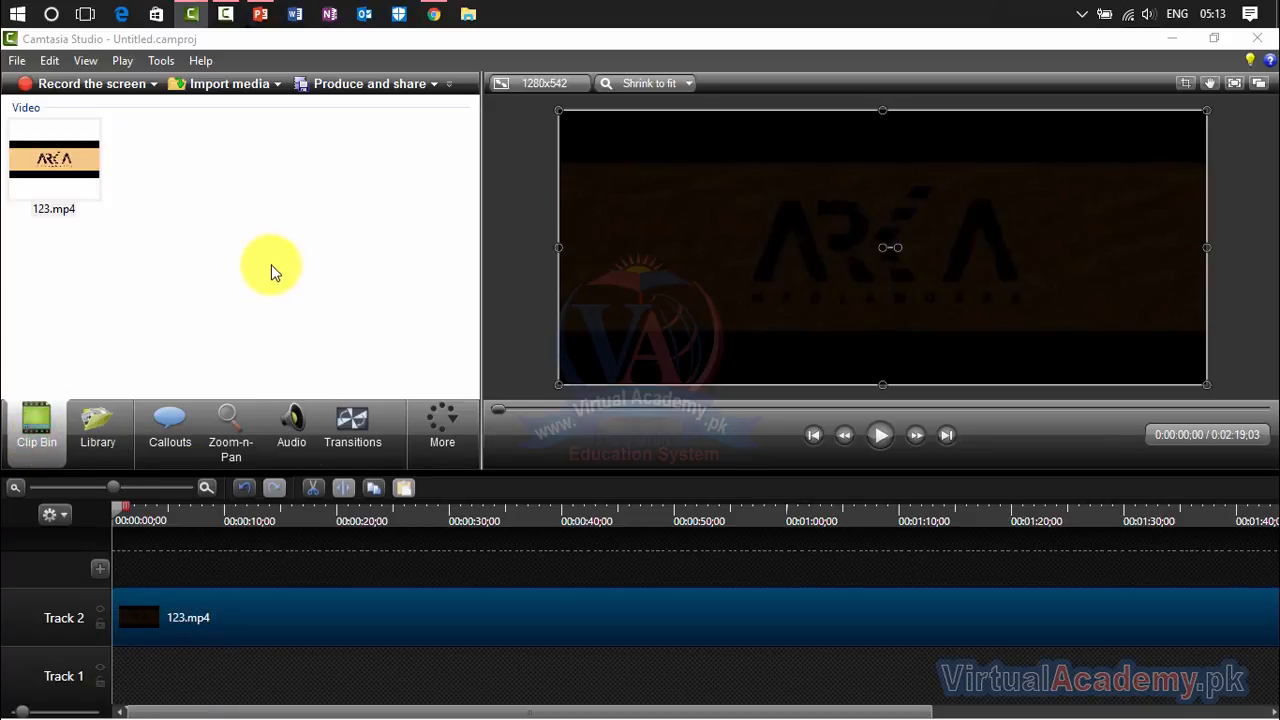
right_click(224, 216)
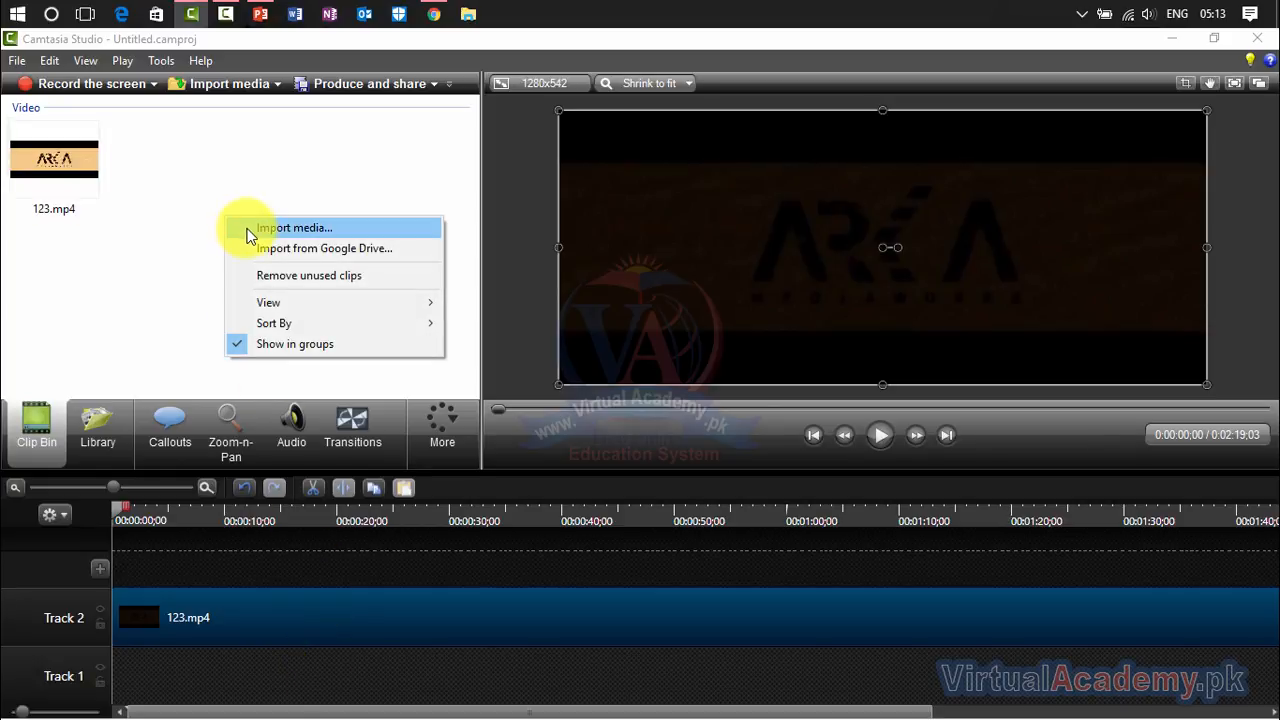
left_click(252, 230)
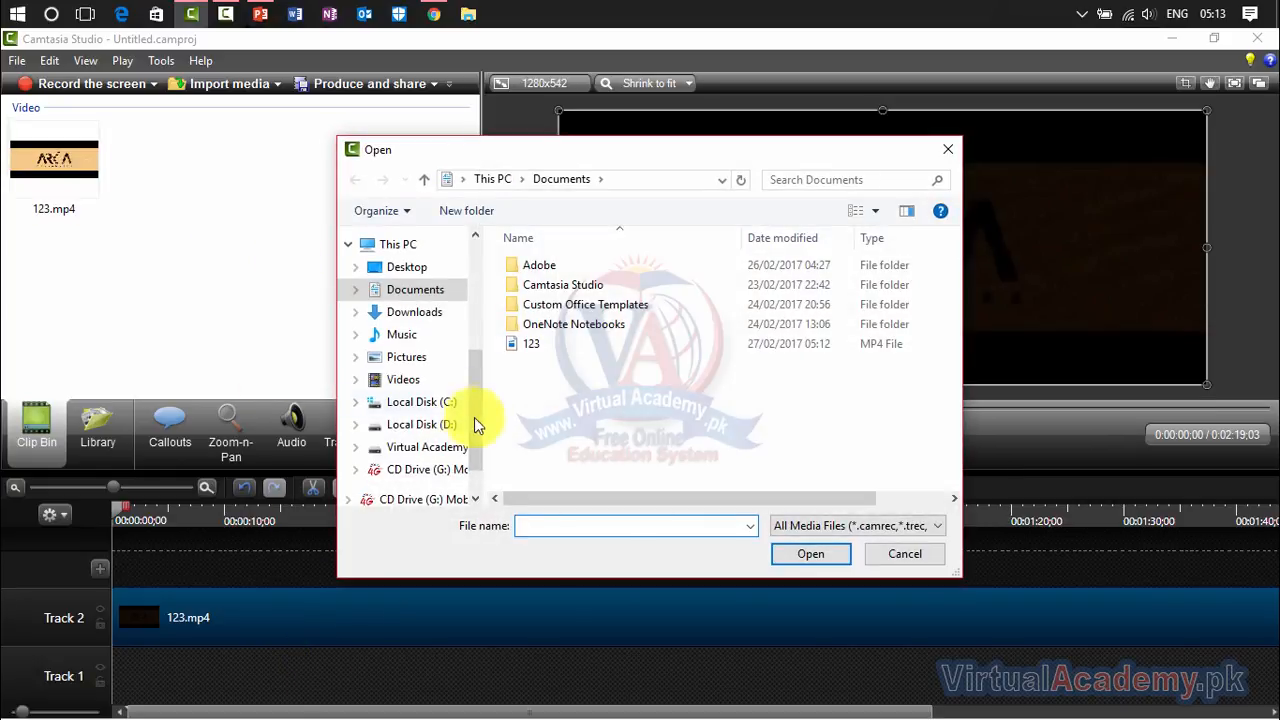
left_click(410, 447)
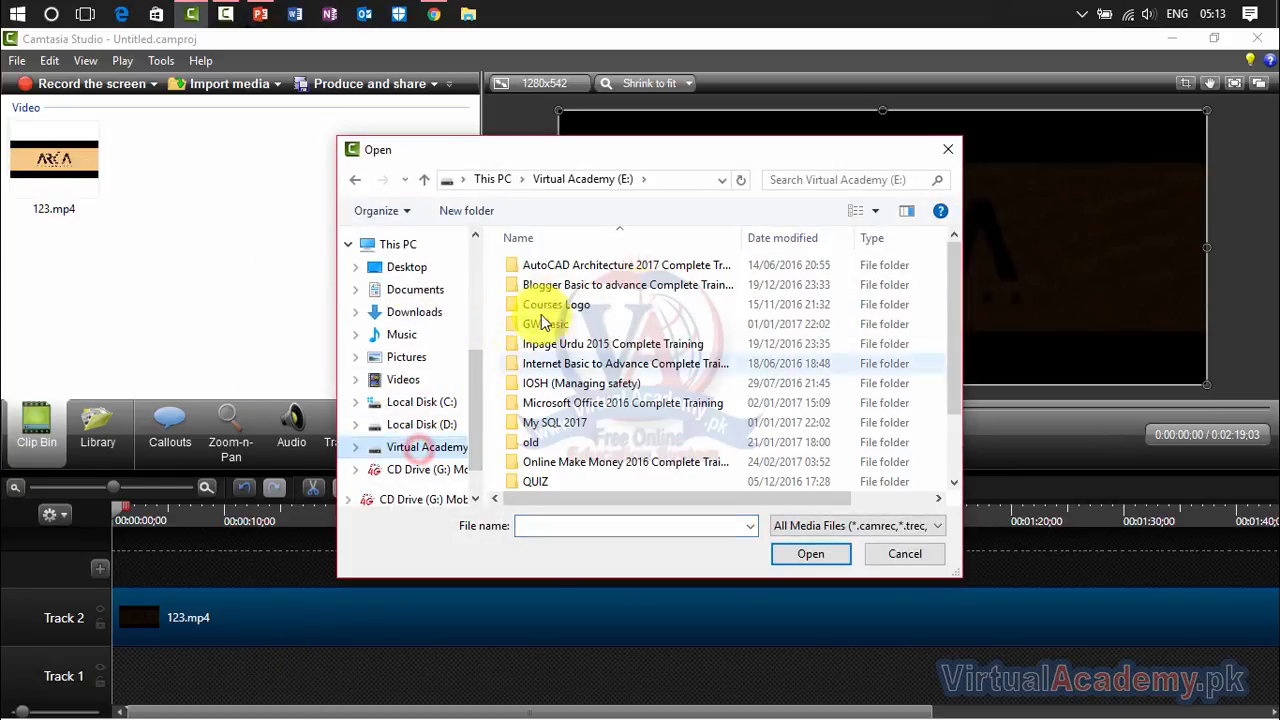
double_click(546, 265)
double_click(546, 266)
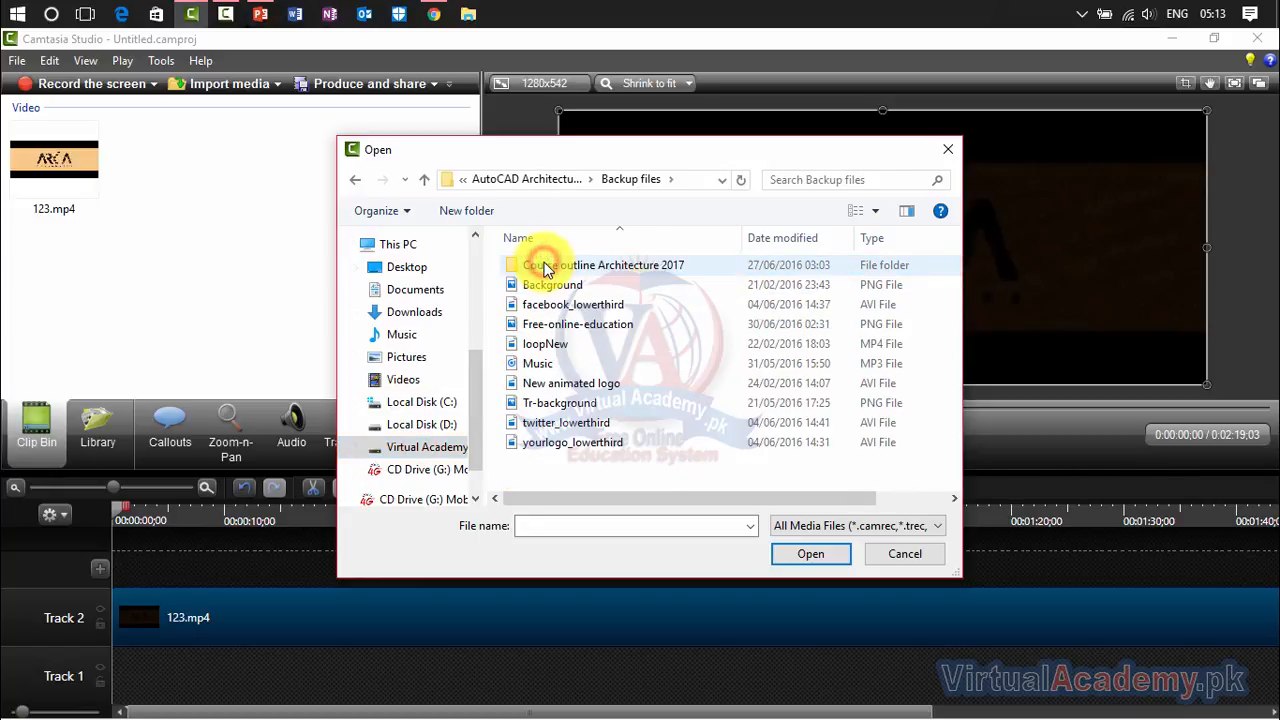
double_click(545, 363)
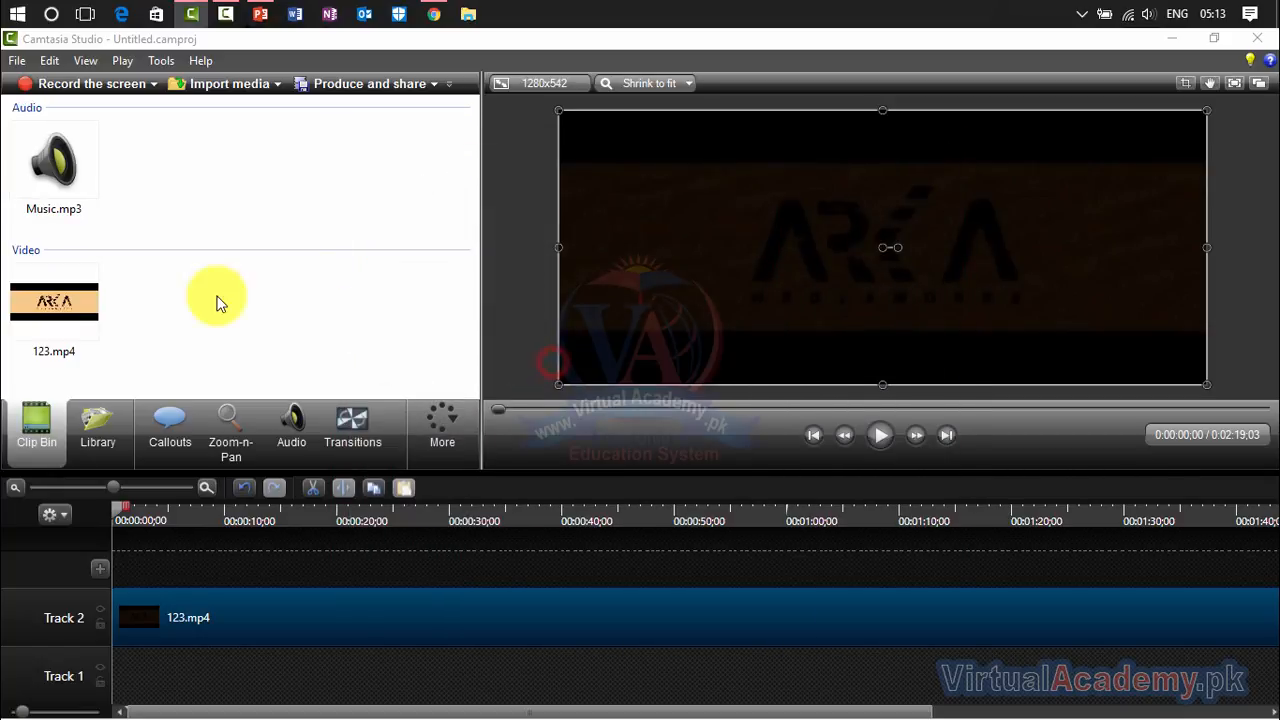
Step: Place Music.mp3 at the start of Track 1 beneath the trailer and lower the music's volume
left_click_drag(55, 175, 168, 649)
left_click(230, 660)
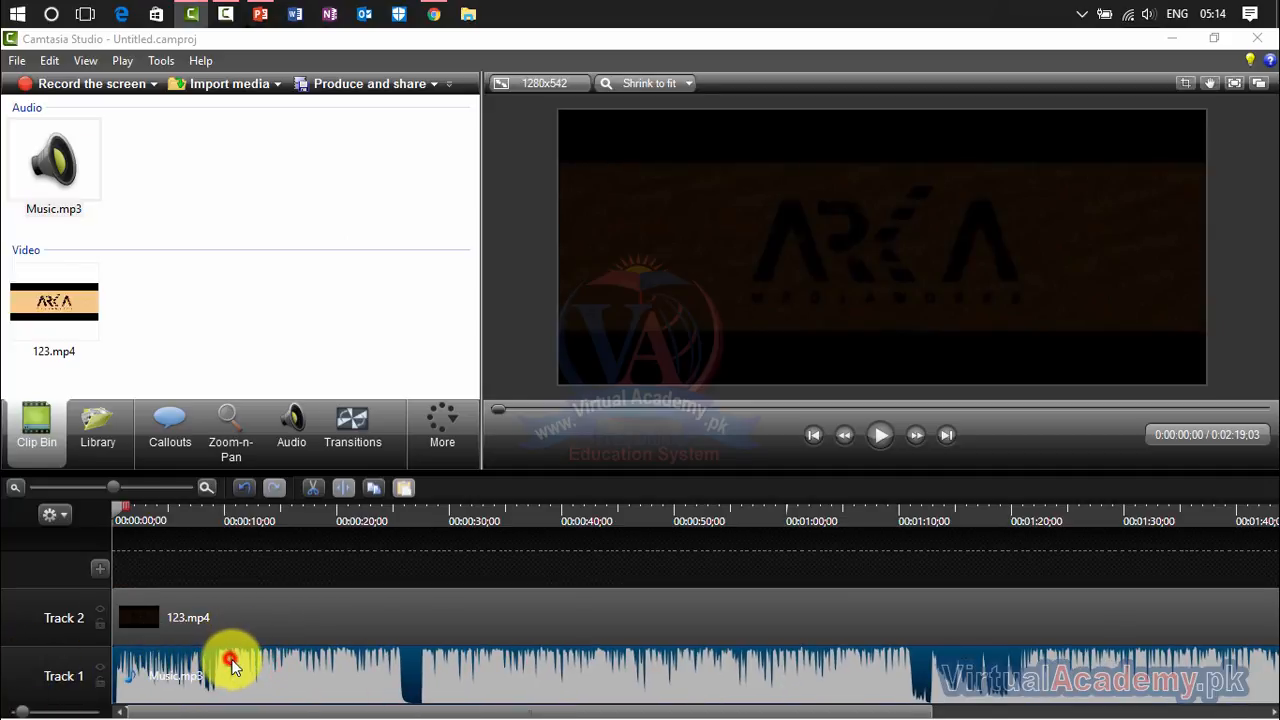
left_click(291, 425)
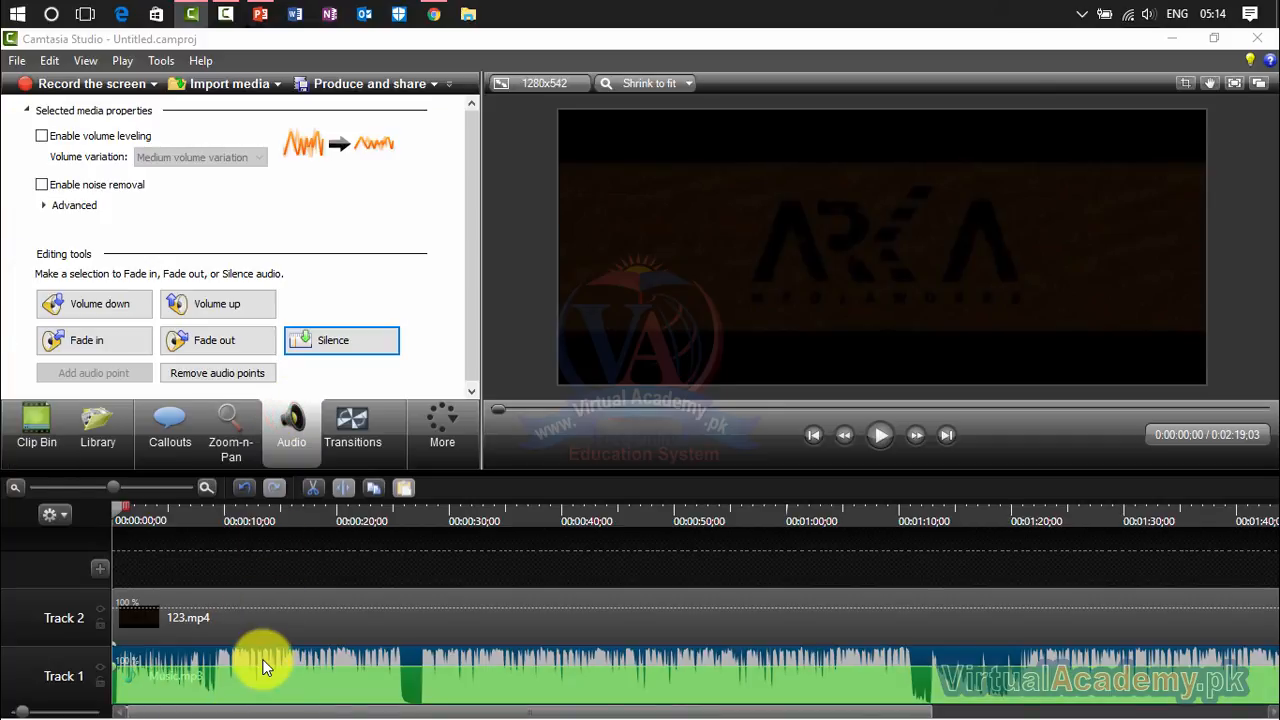
mouse_move(261, 667)
left_mouse_down()
mouse_move(256, 699)
mouse_move(274, 681)
left_mouse_up()
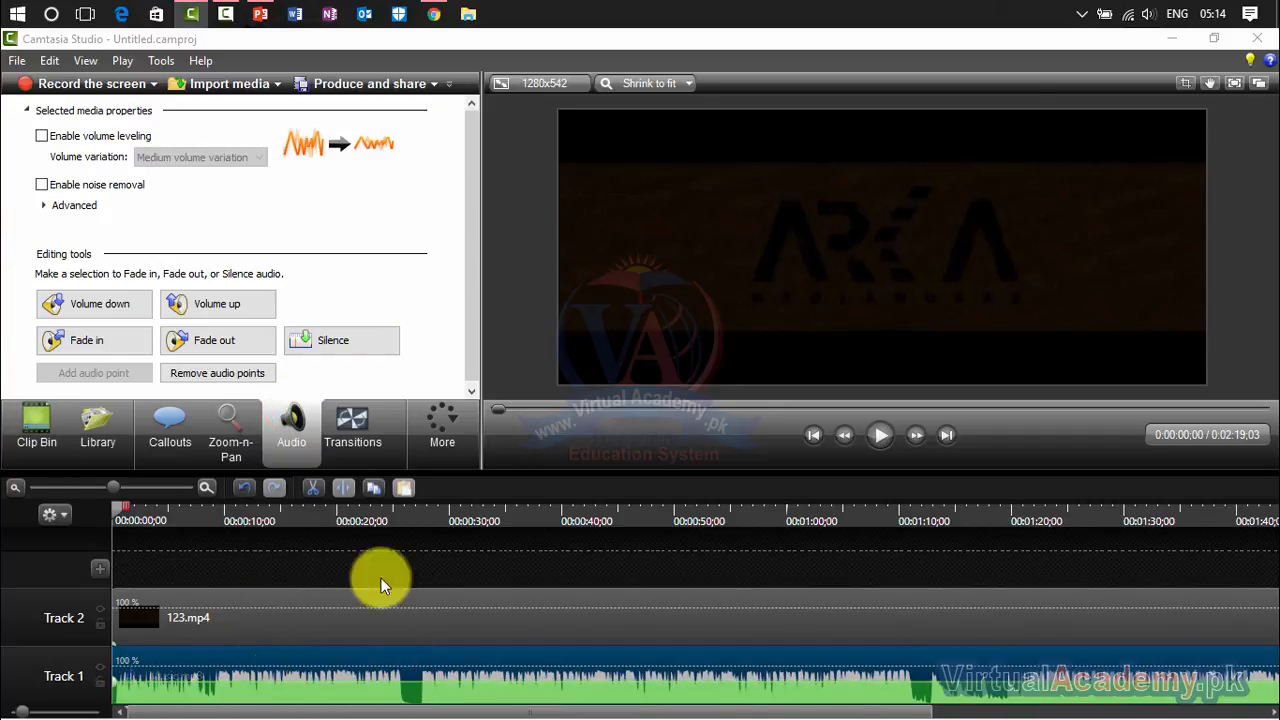
left_click(16, 487)
left_click(16, 487)
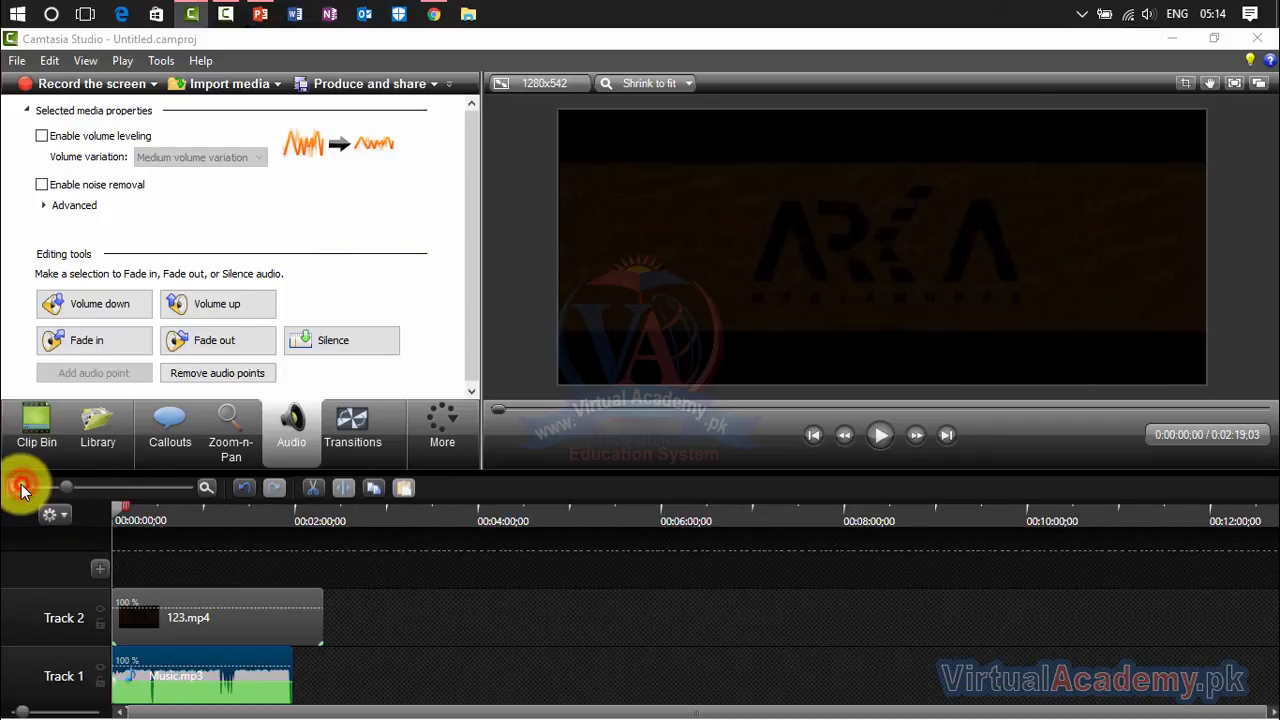
Step: Try shrinking the trailer on the canvas from its upper-left corner at 0:00:39;28, and scale it back to the full frame
left_click(363, 83)
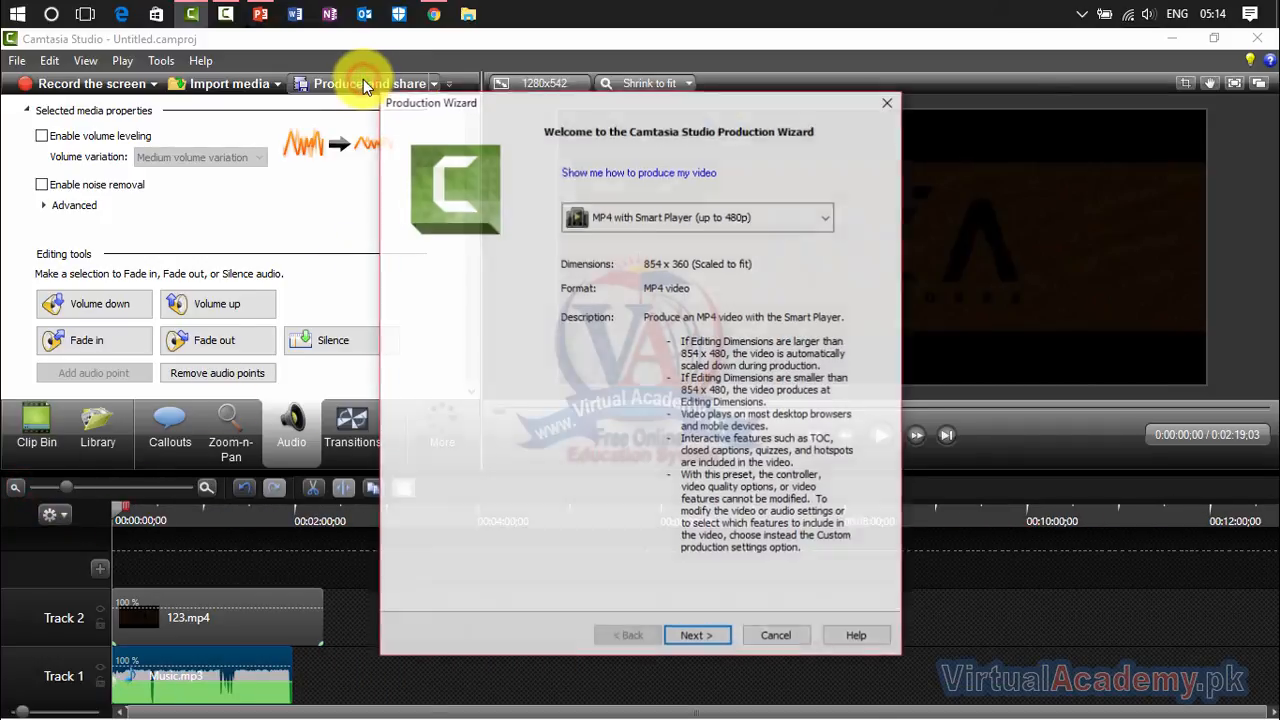
left_click(888, 103)
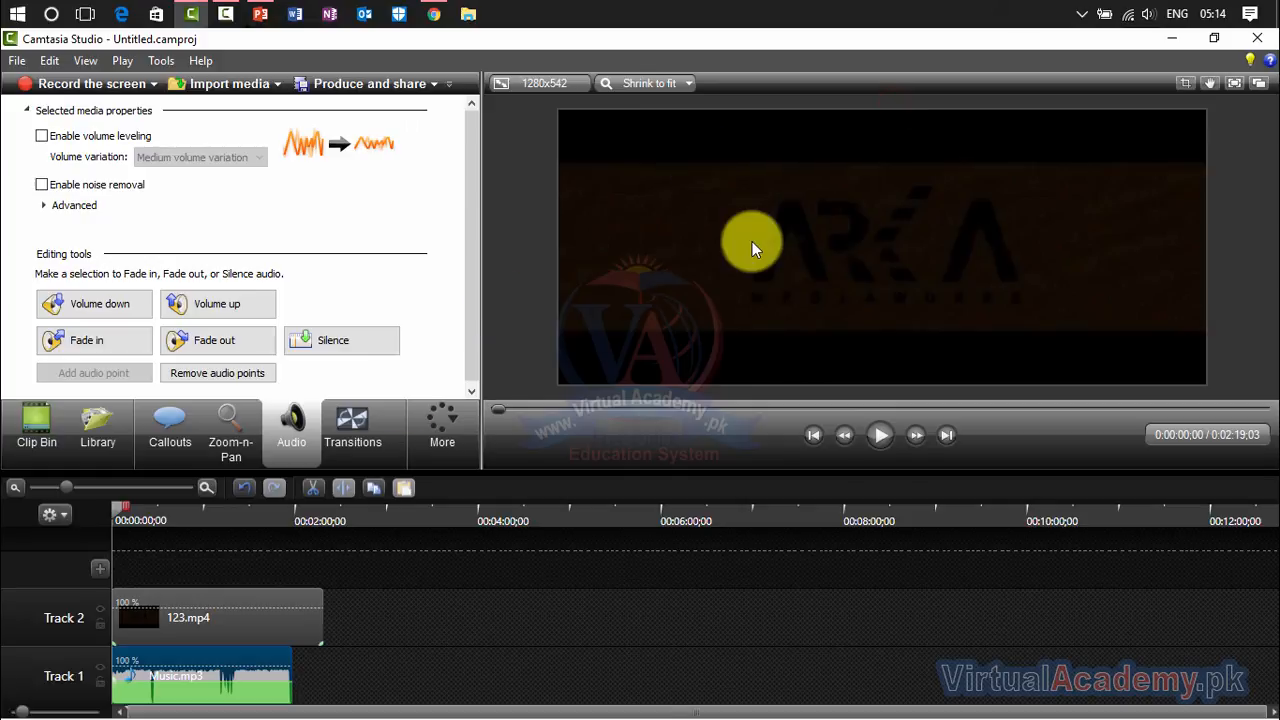
left_click(173, 514)
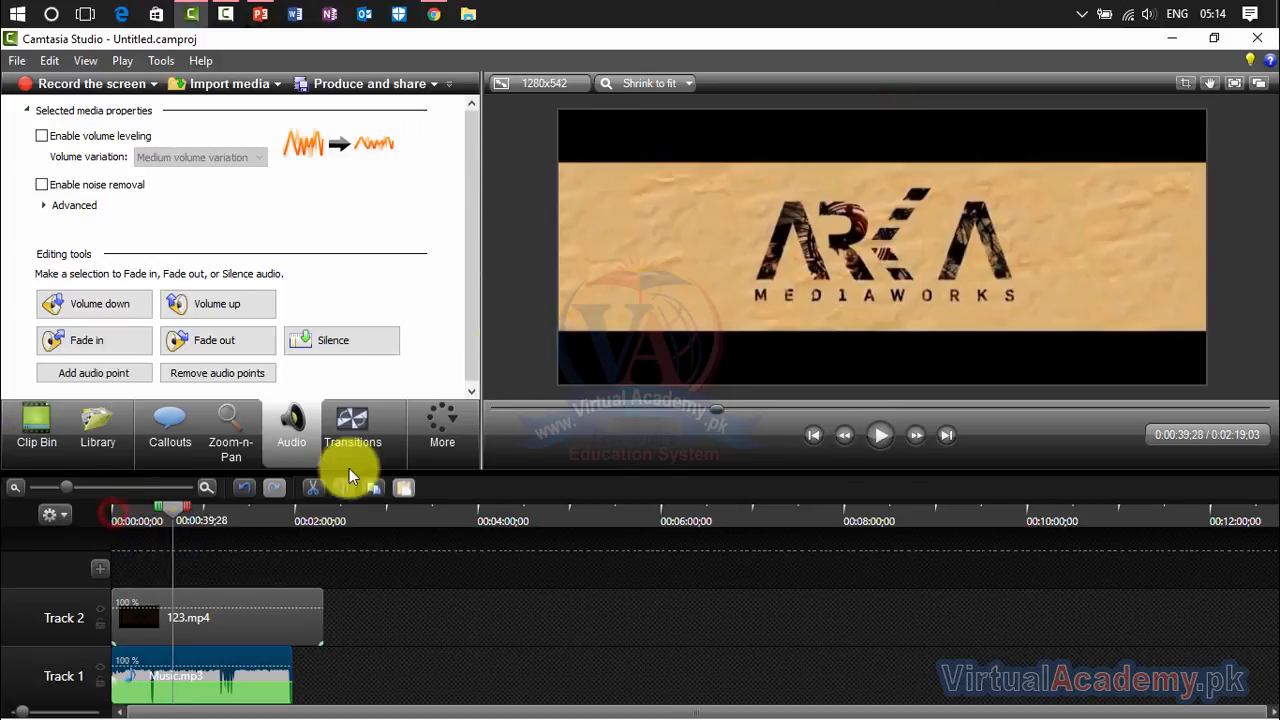
left_click(640, 234)
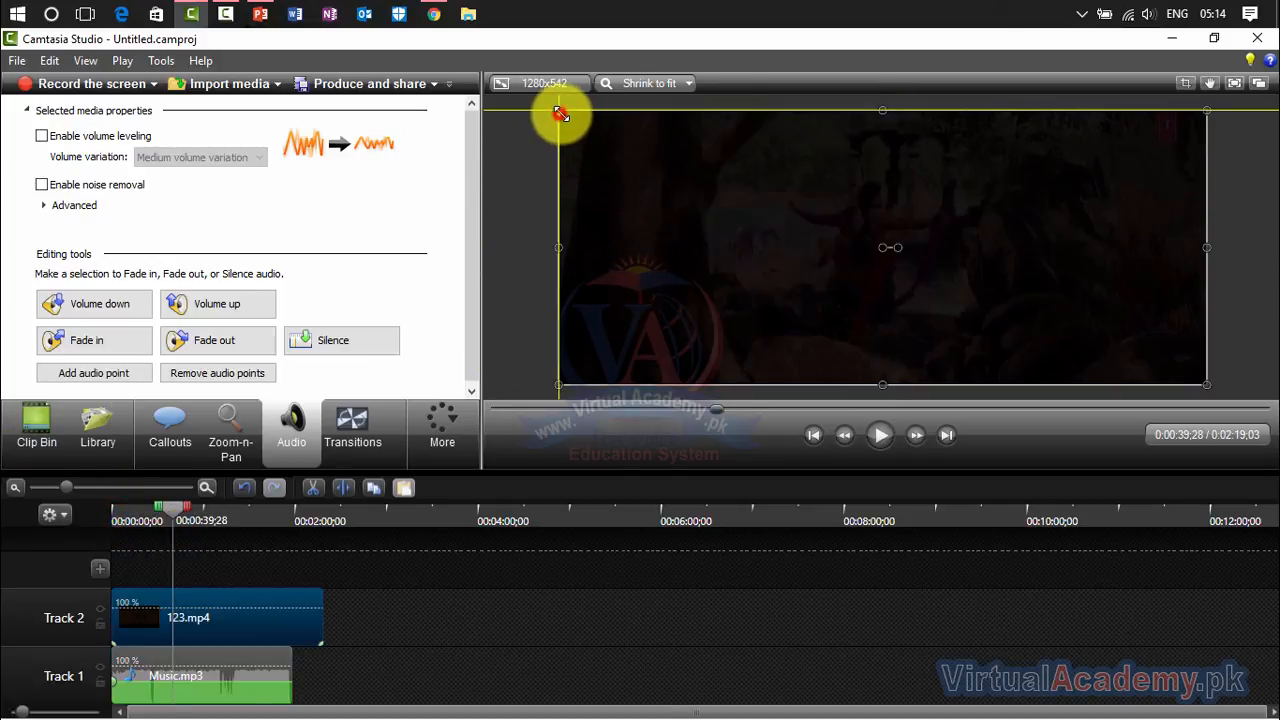
left_click_drag(560, 113, 689, 214)
left_click(657, 210)
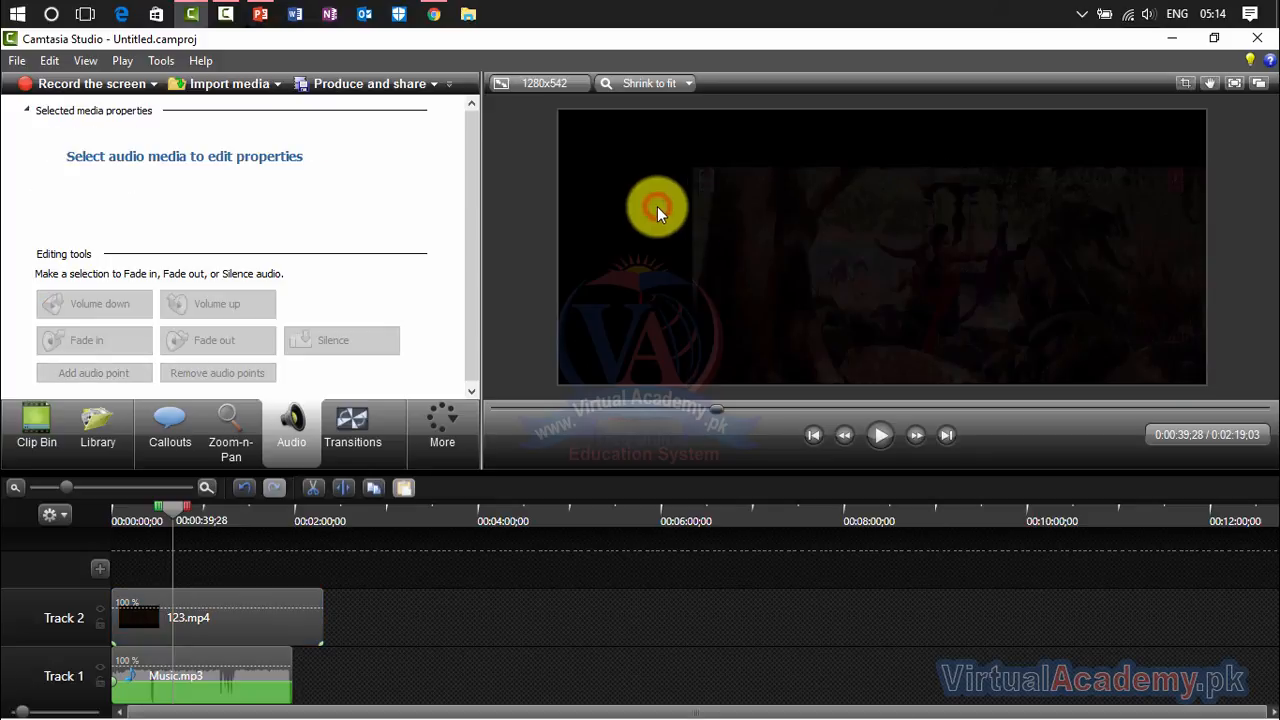
left_click(709, 182)
left_click_drag(692, 170, 586, 109)
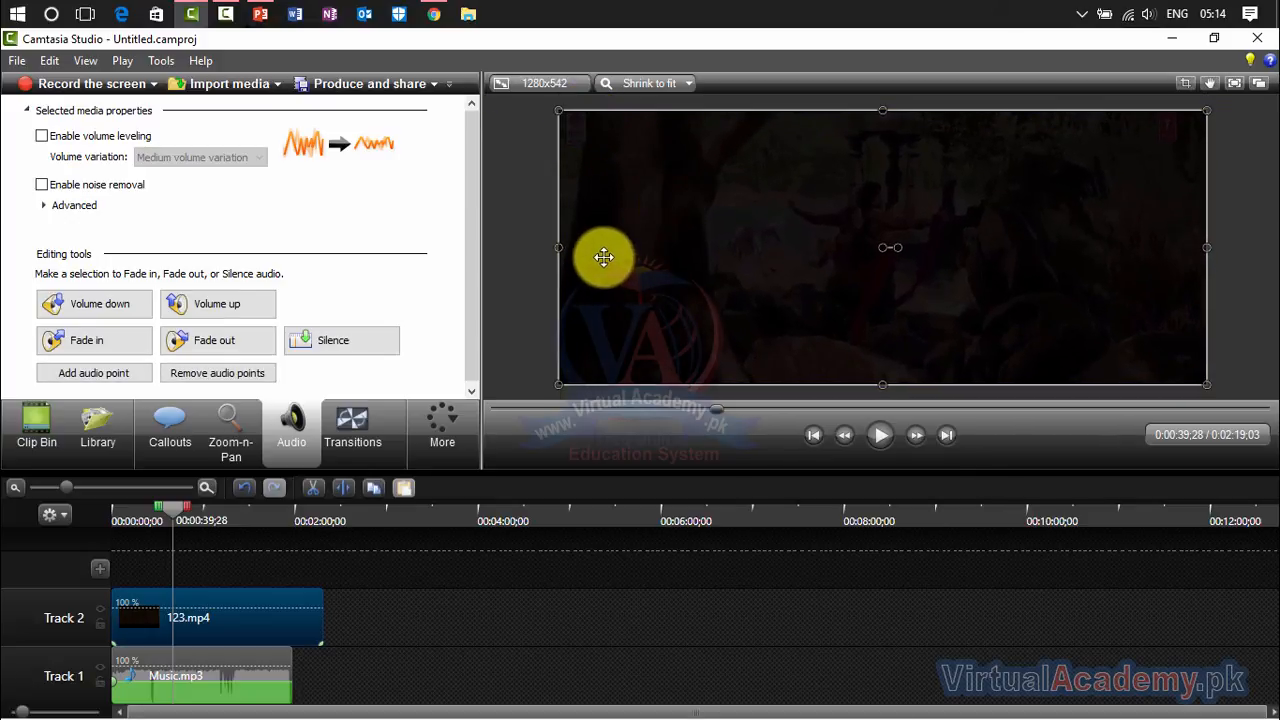
Step: Move the playhead to 0:01:16;24 and check the full-frame trailer picture there
left_click_drag(197, 506, 228, 509)
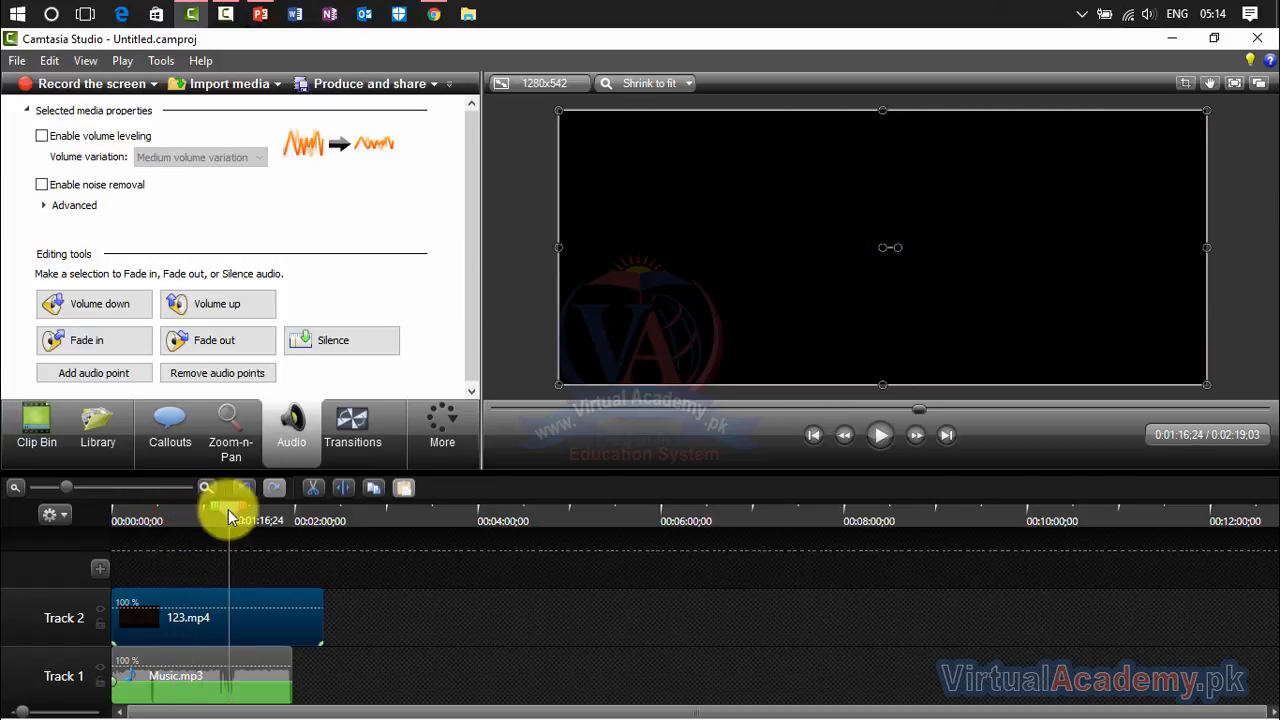
left_click(439, 624)
left_click(656, 288)
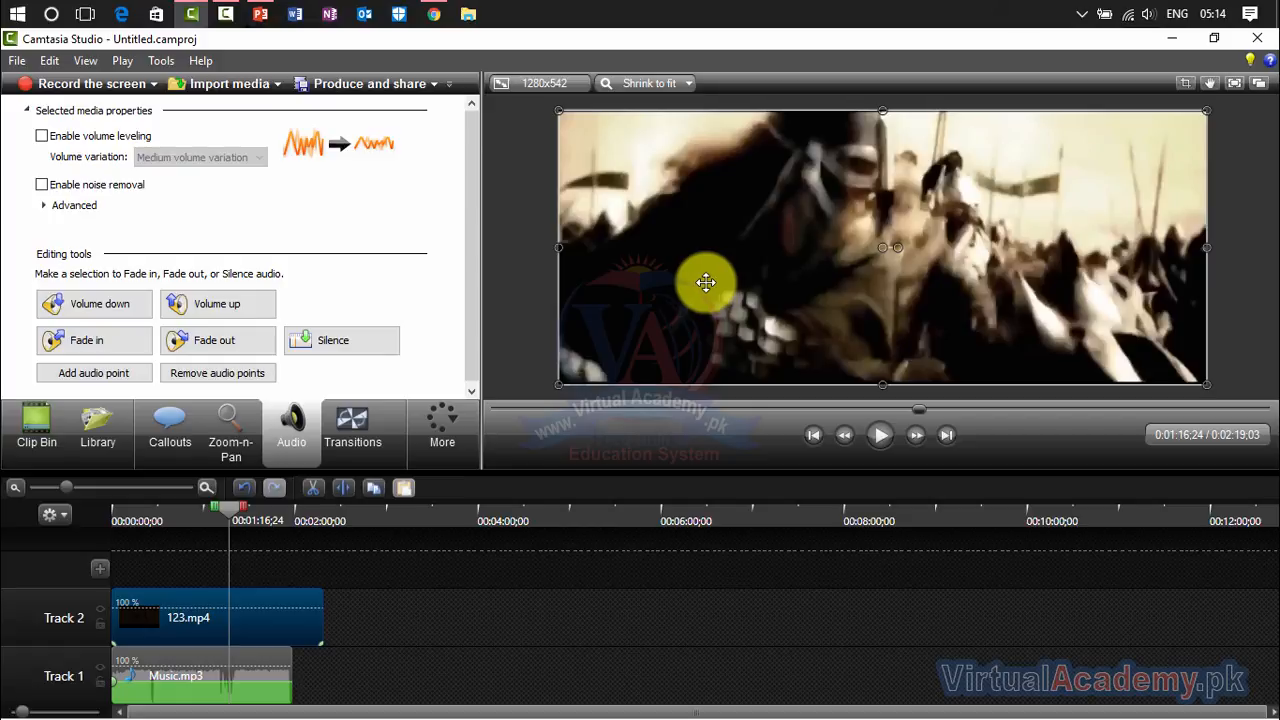
Step: Produce the project as MP4 with Smart Player (up to 480p), saved as 12345 on the Desktop, and close the production results
left_click(345, 84)
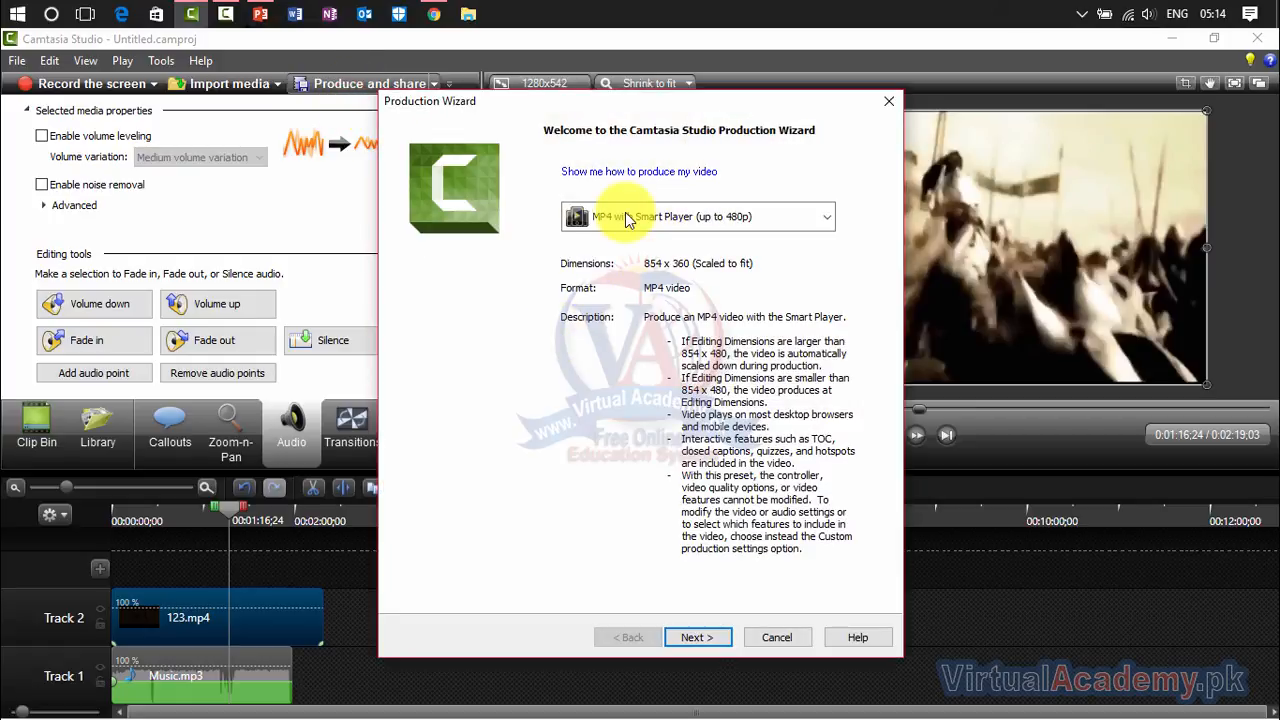
left_click(688, 638)
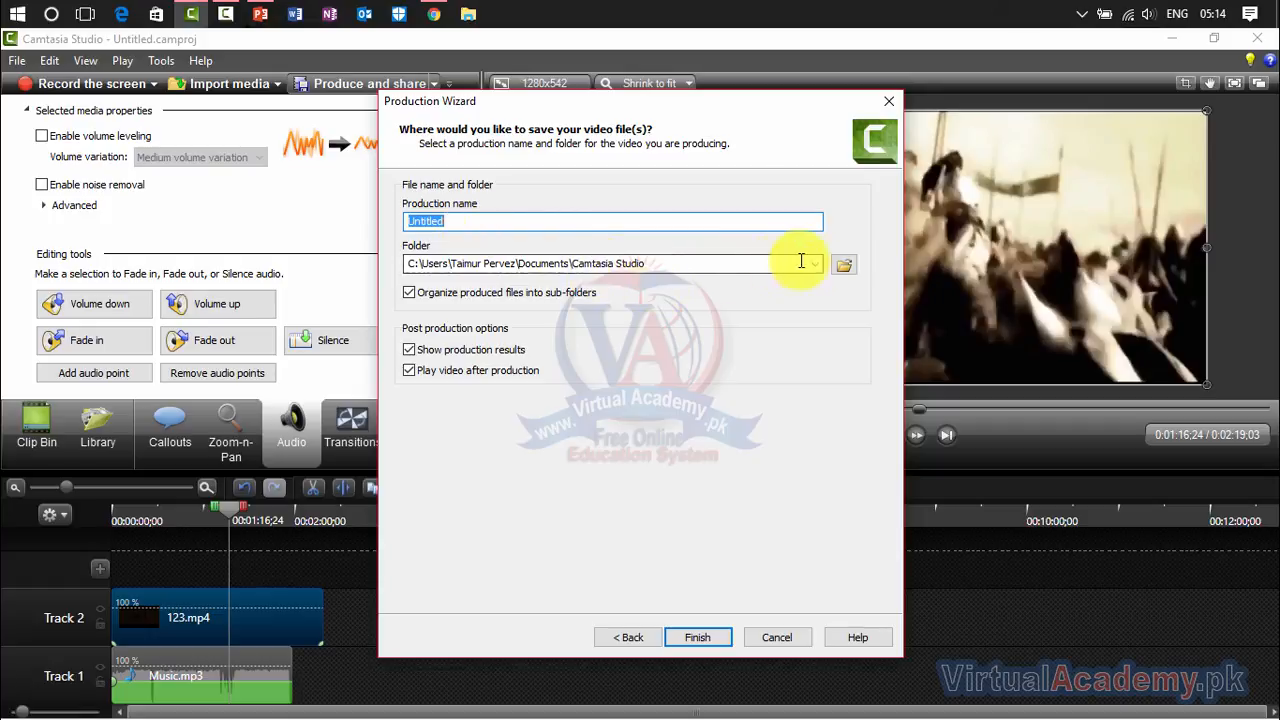
left_click(843, 264)
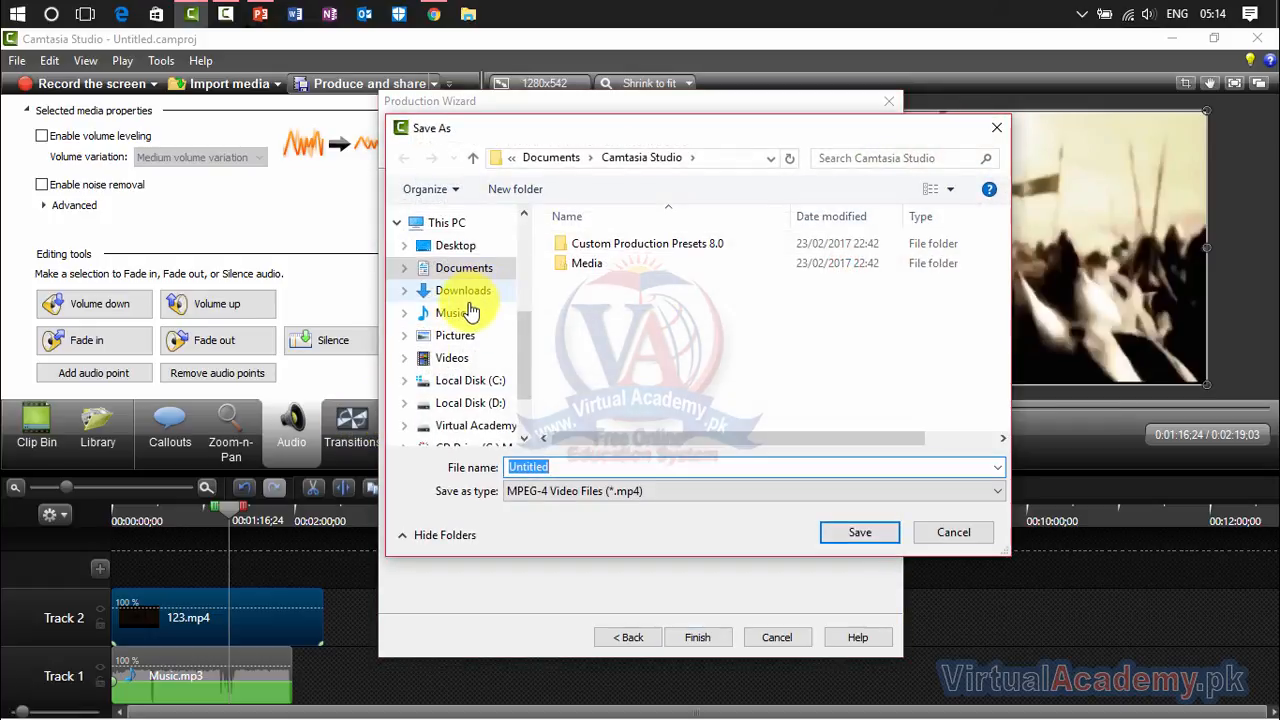
left_click(462, 246)
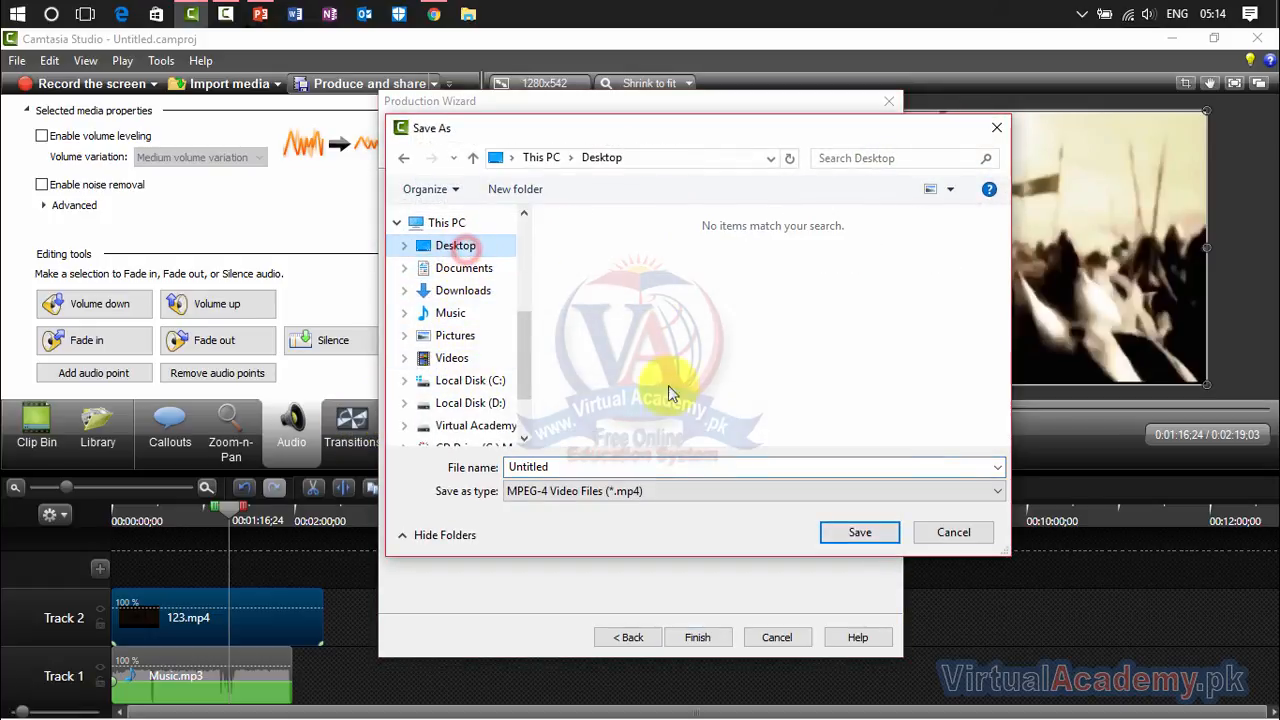
double_click(647, 463)
type("12345")
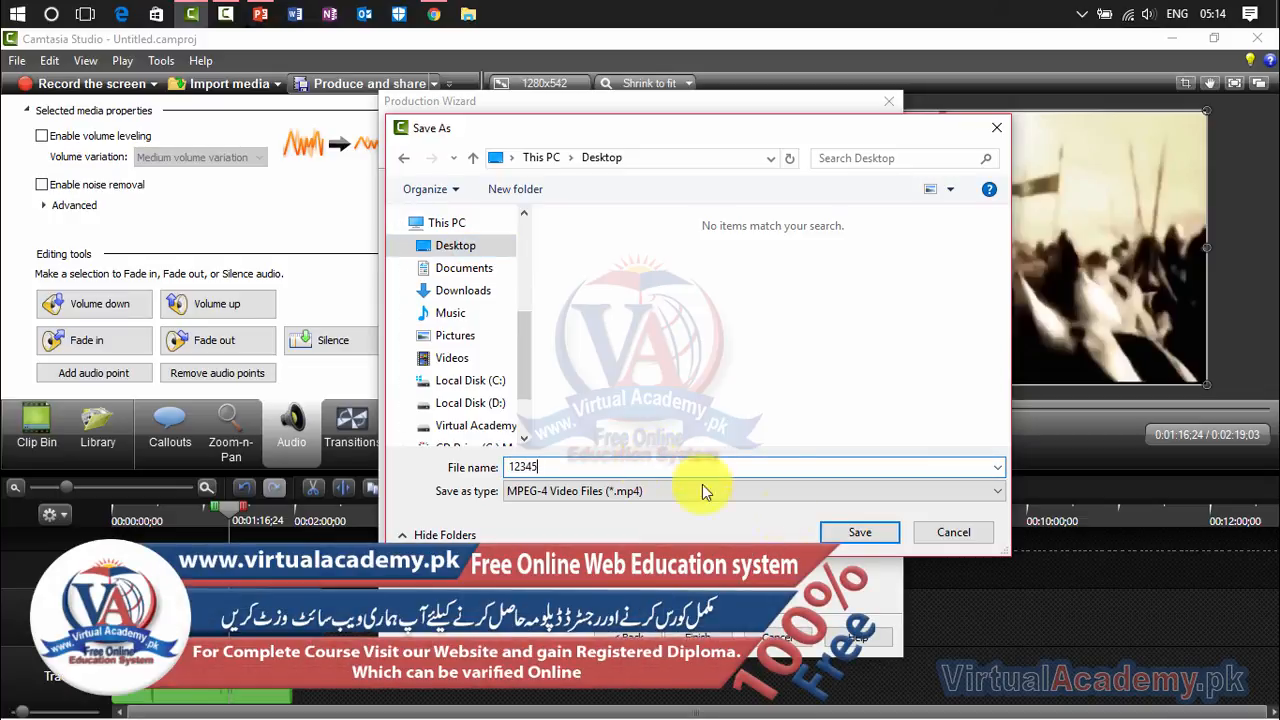
left_click(846, 533)
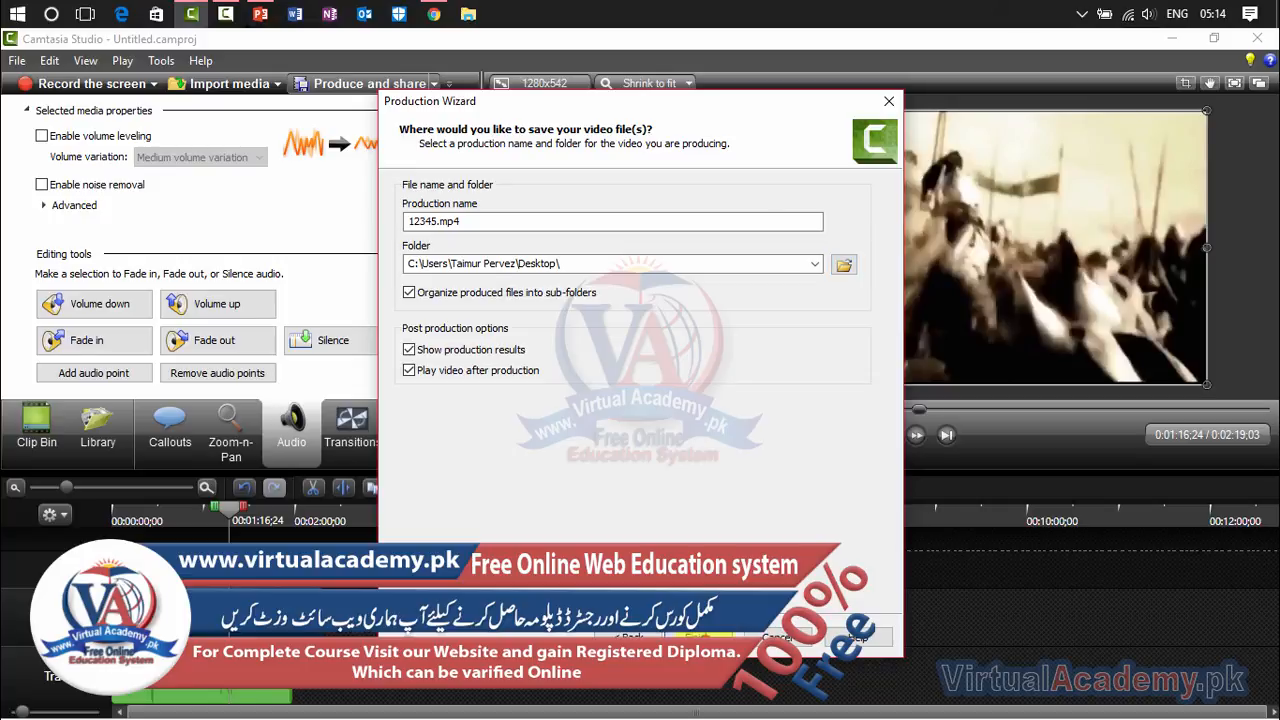
left_click(698, 637)
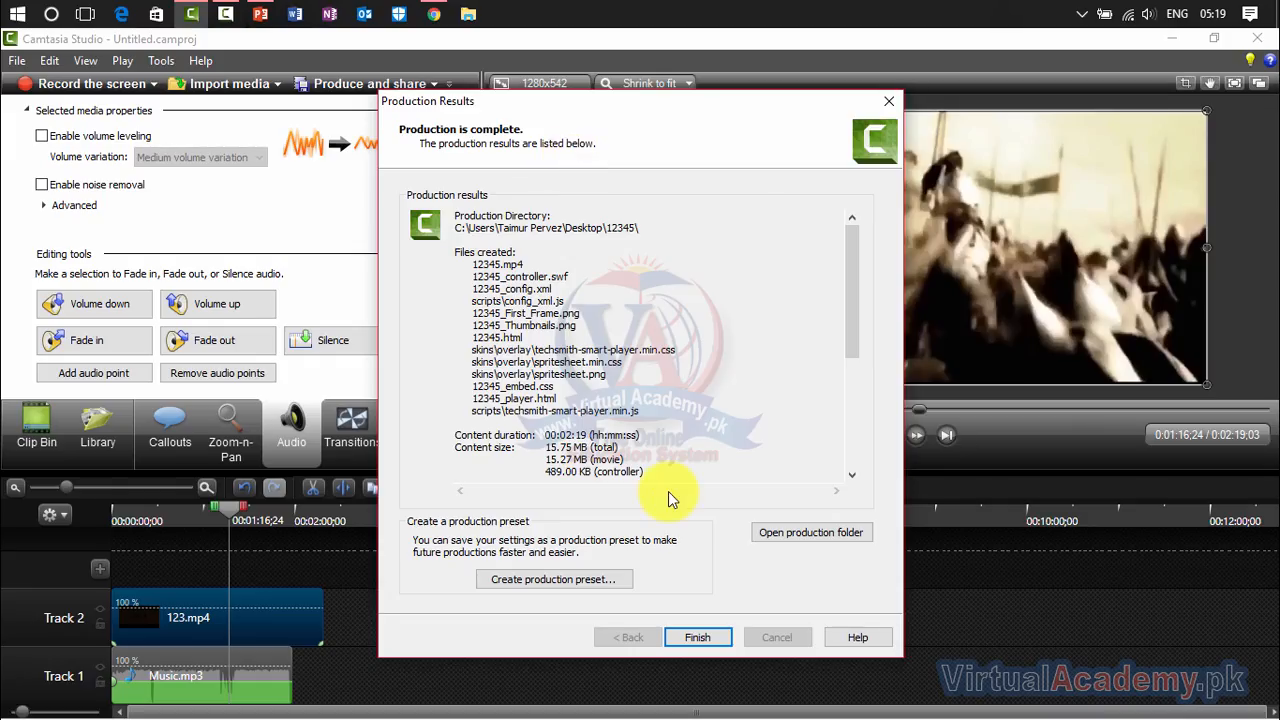
left_click(703, 644)
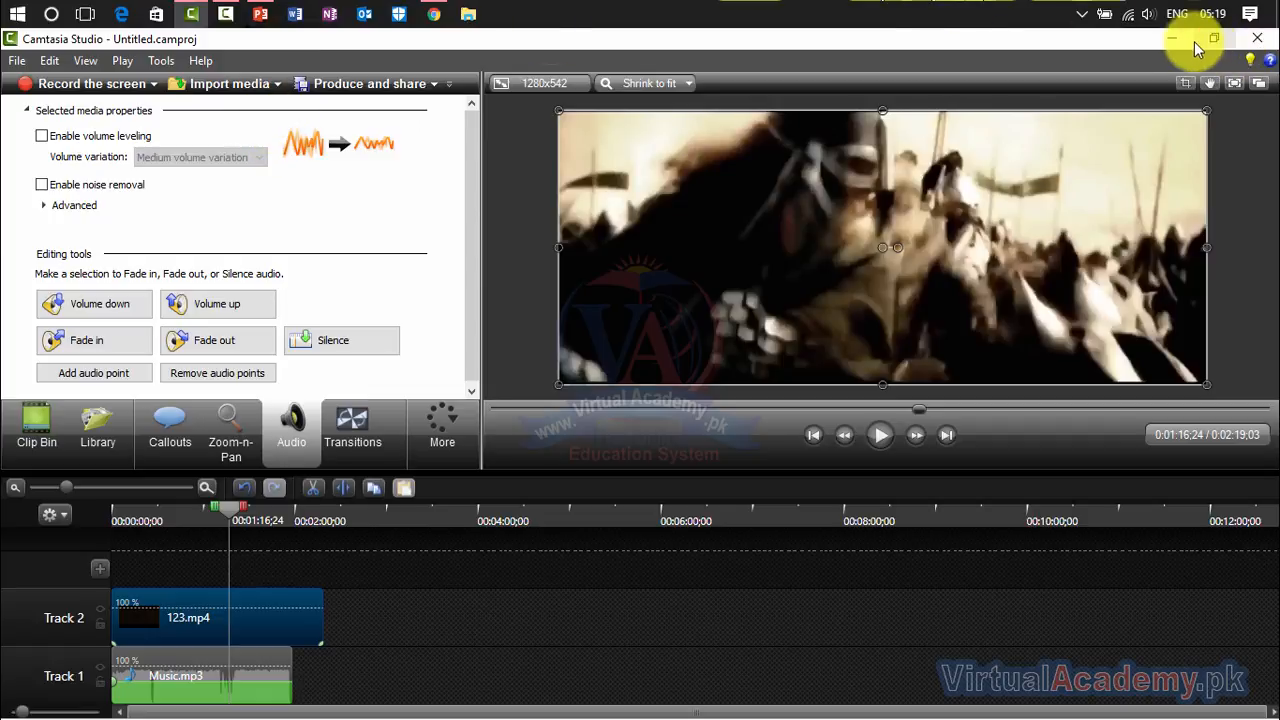
Step: Switch to YouTube in Chrome and upload the 12345 video from the Desktop's 12345 folder
left_click(1179, 39)
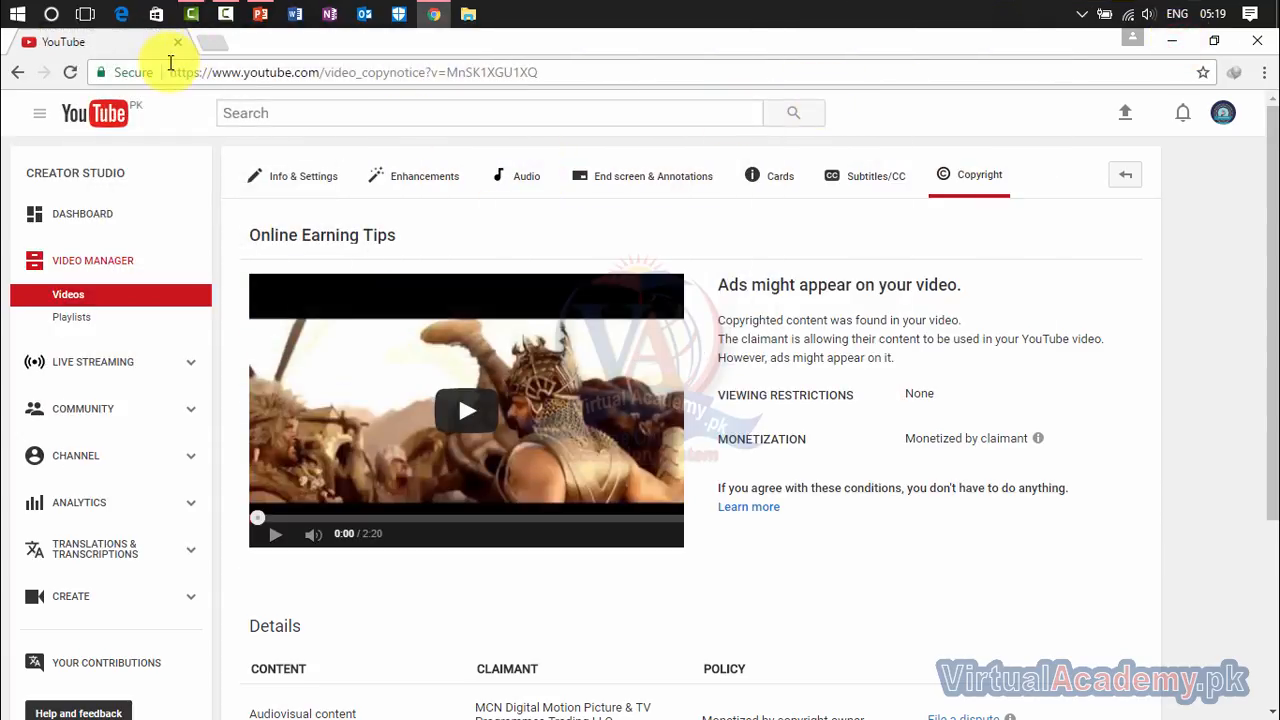
left_click(1127, 113)
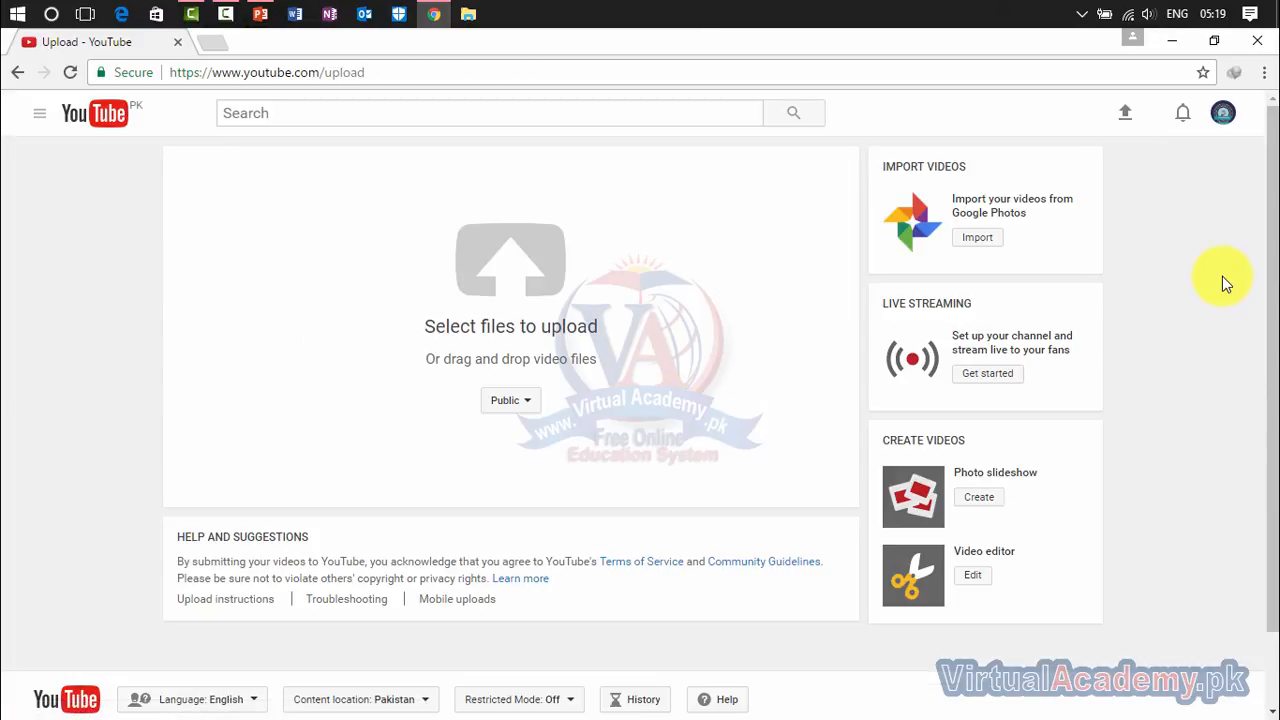
left_click(485, 279)
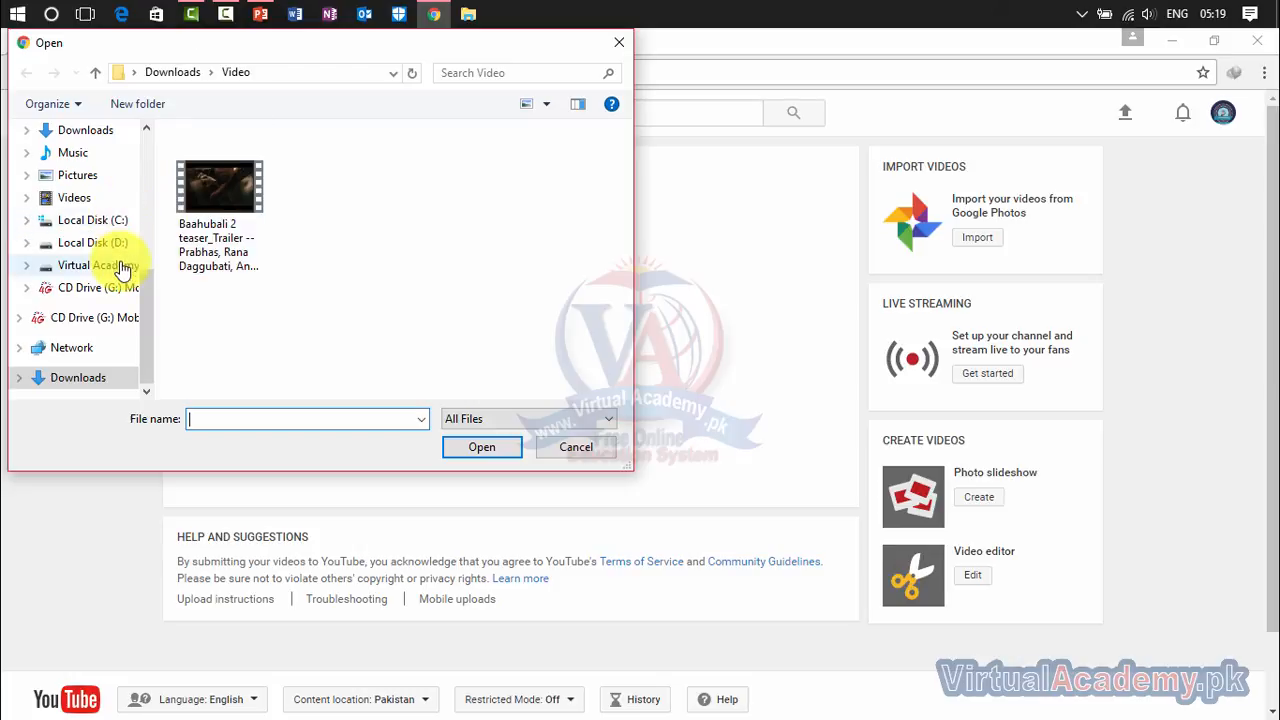
left_click_drag(141, 290, 143, 157)
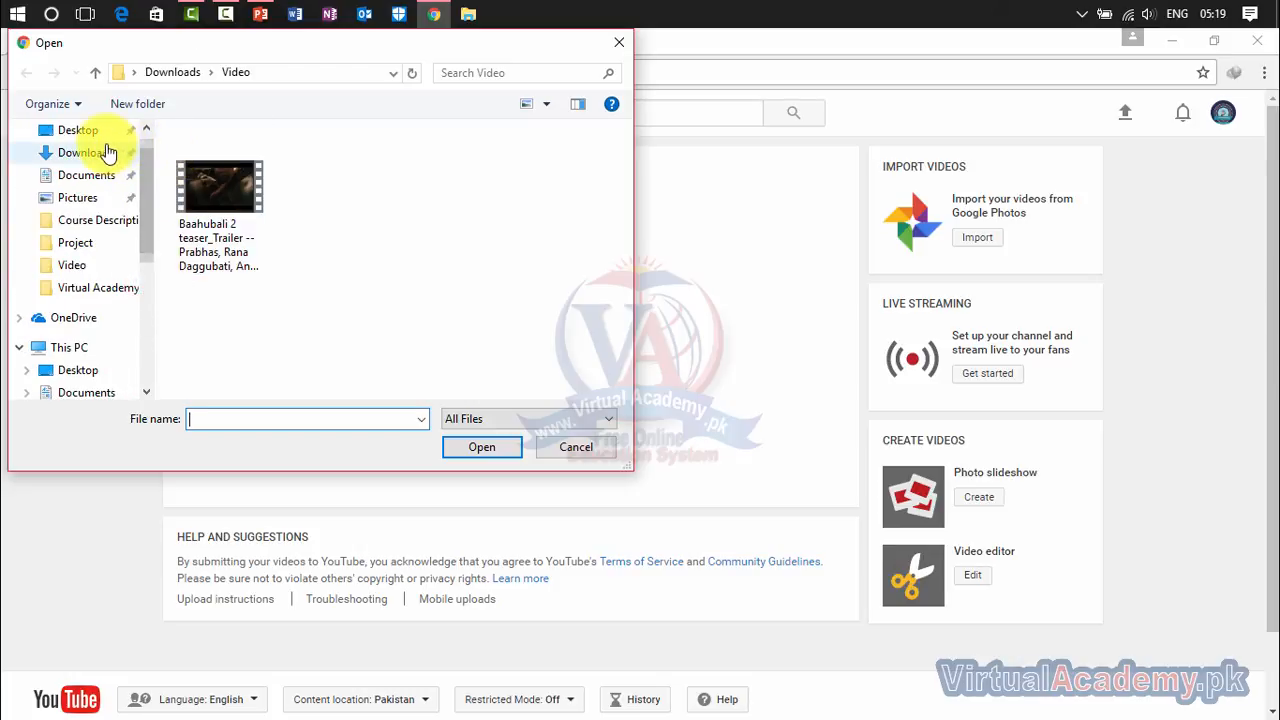
left_click(104, 140)
double_click(207, 205)
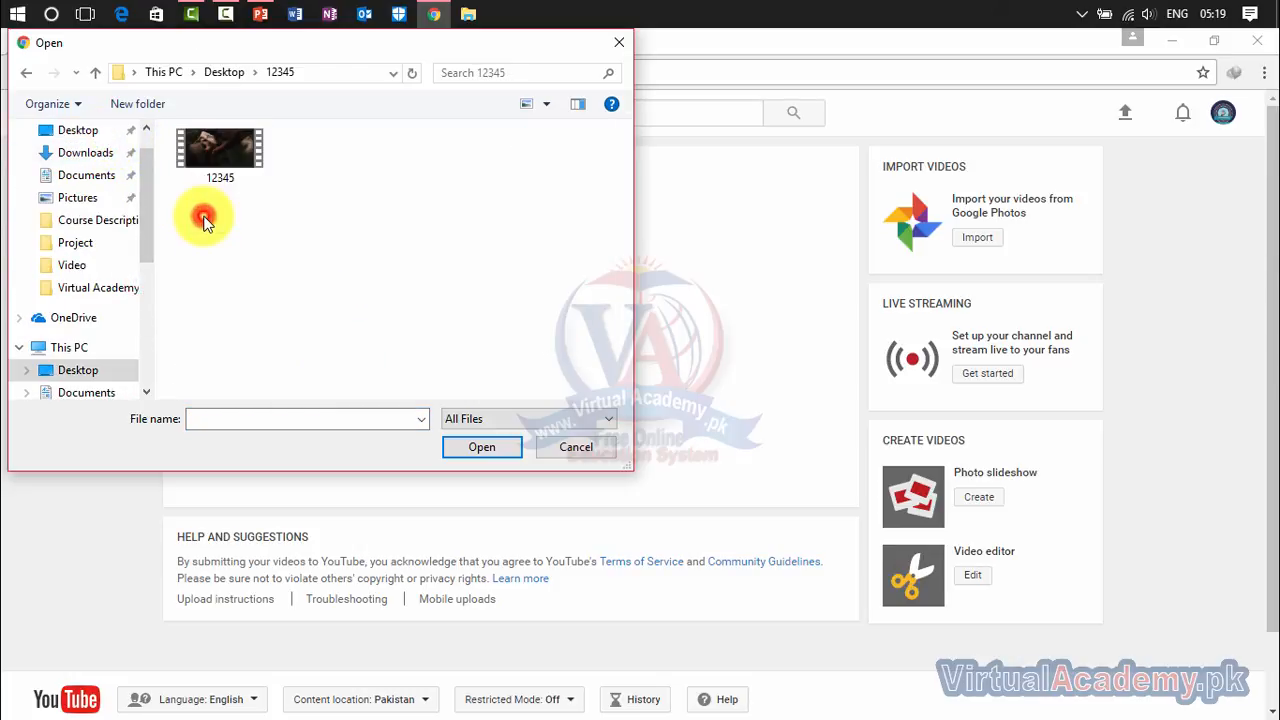
left_click(216, 157)
double_click(216, 157)
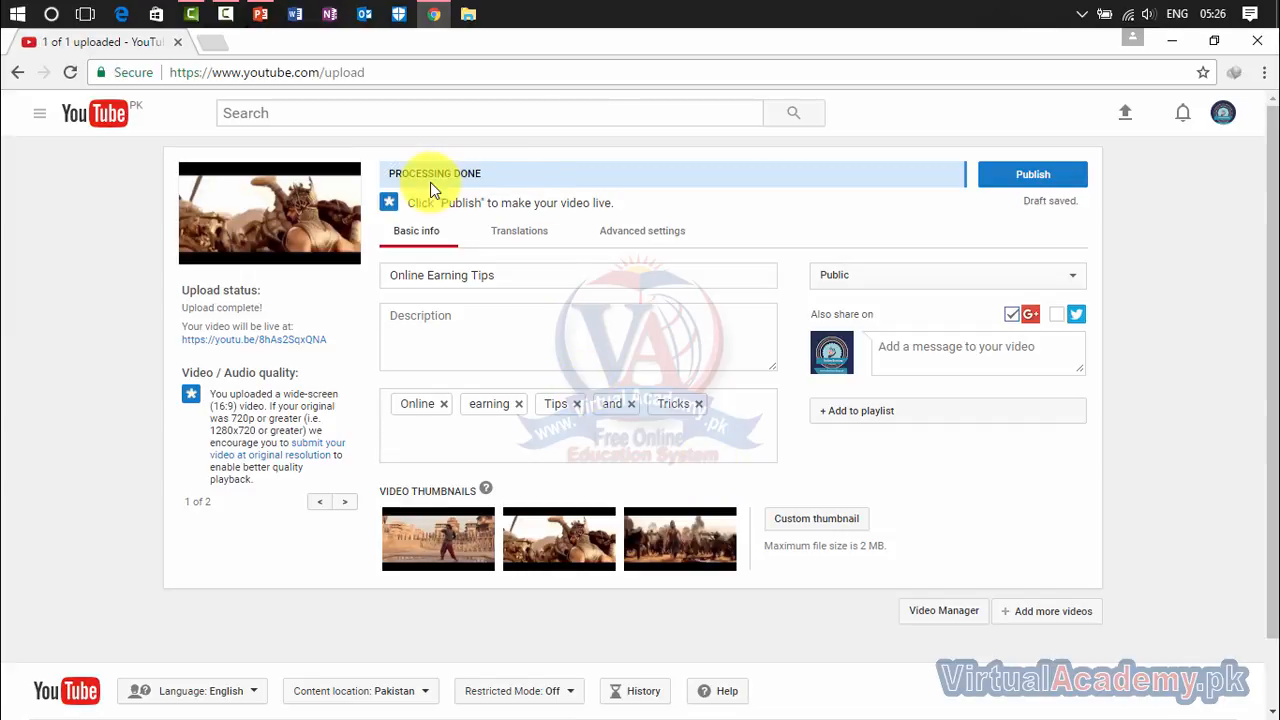
Step: Publish the uploaded Online Earning Tips video and open the channel's own page
left_click(1052, 178)
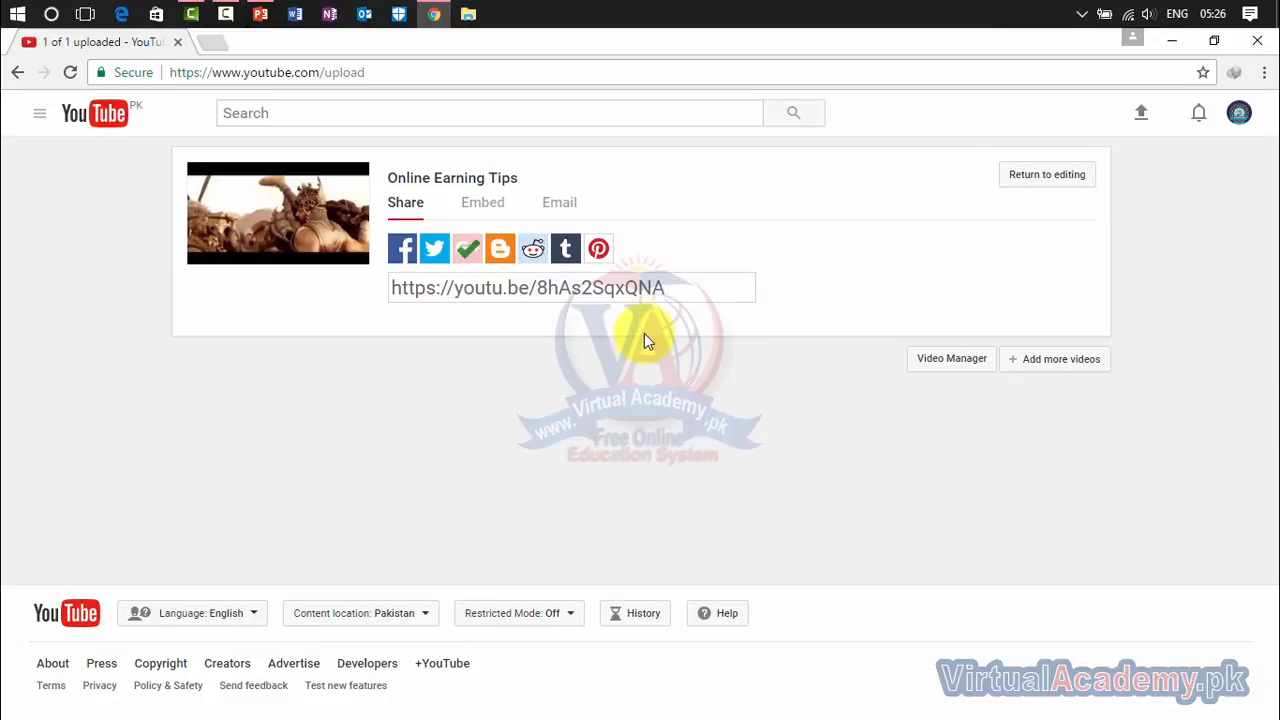
left_click(42, 116)
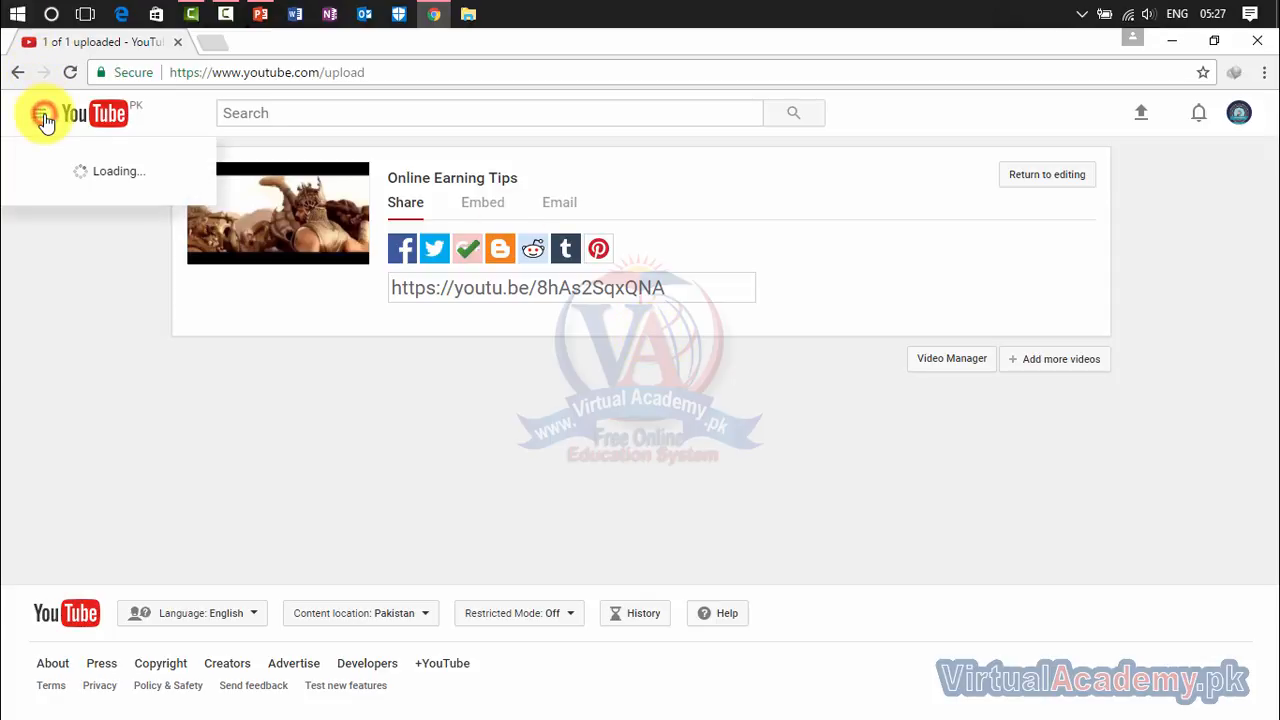
left_click(75, 190)
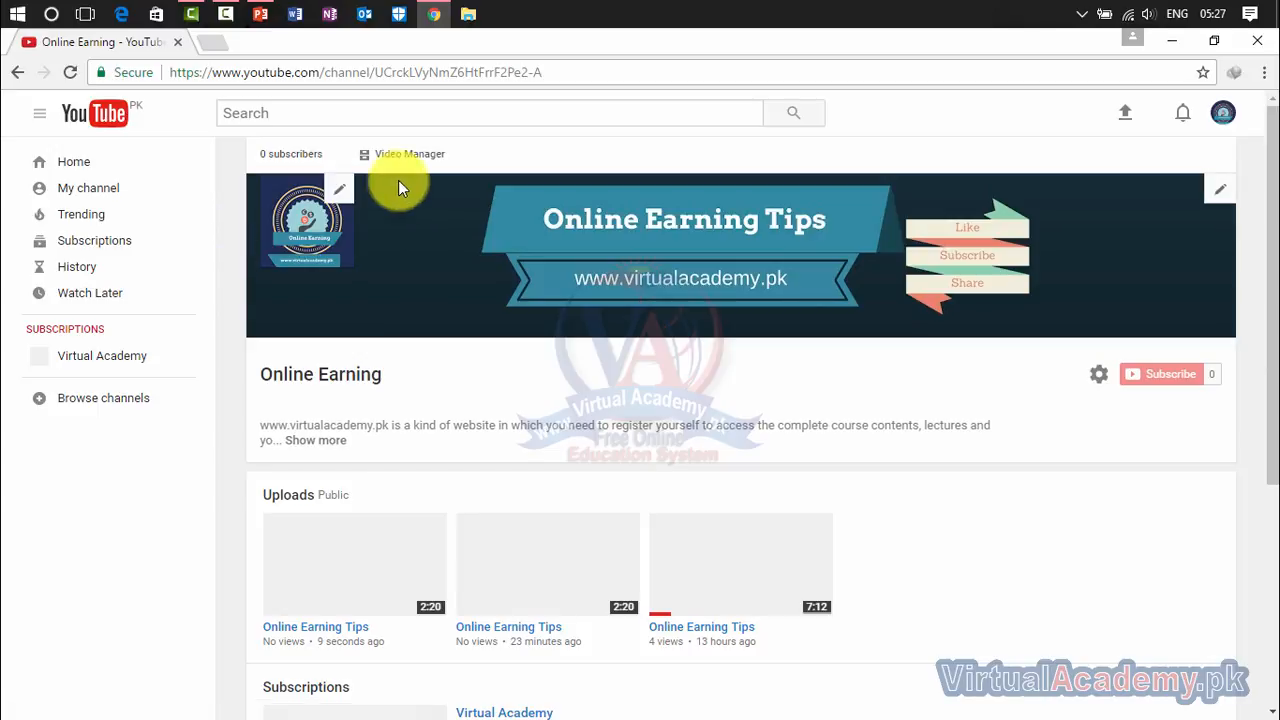
Step: Open the Video Manager and review the copyright claim details of the newest Online Earning Tips video
left_click(403, 156)
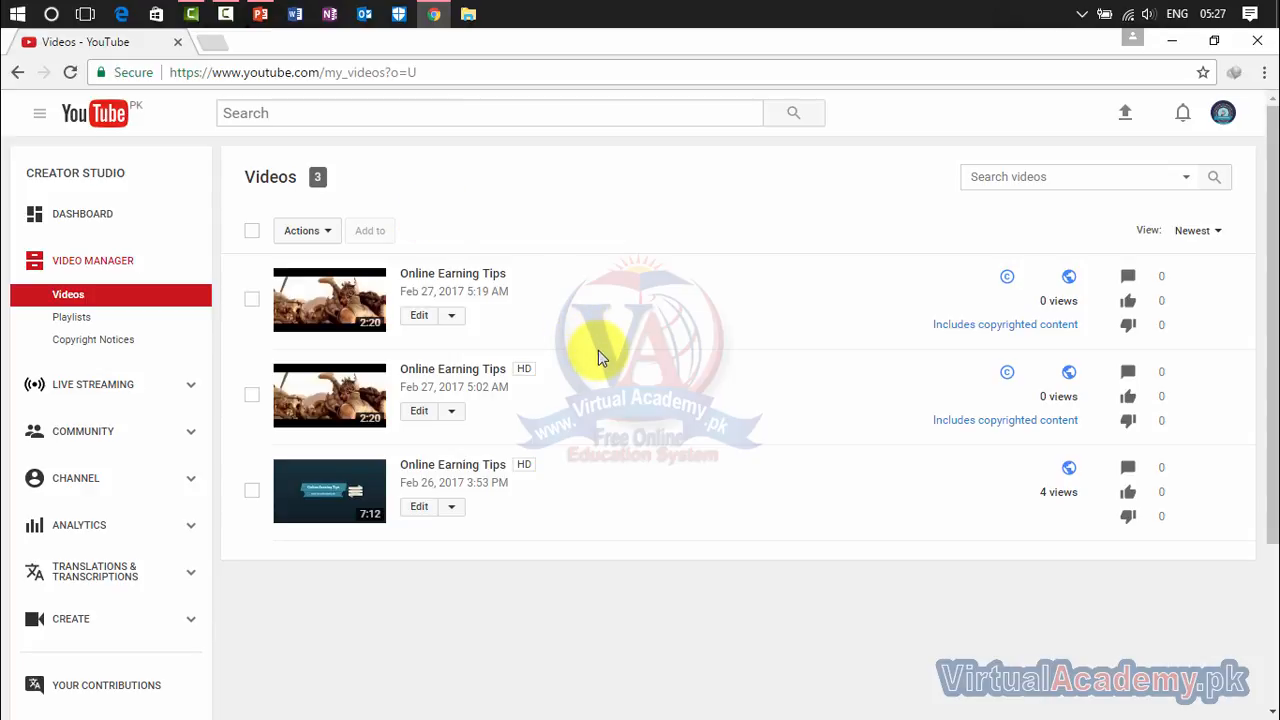
left_click(70, 72)
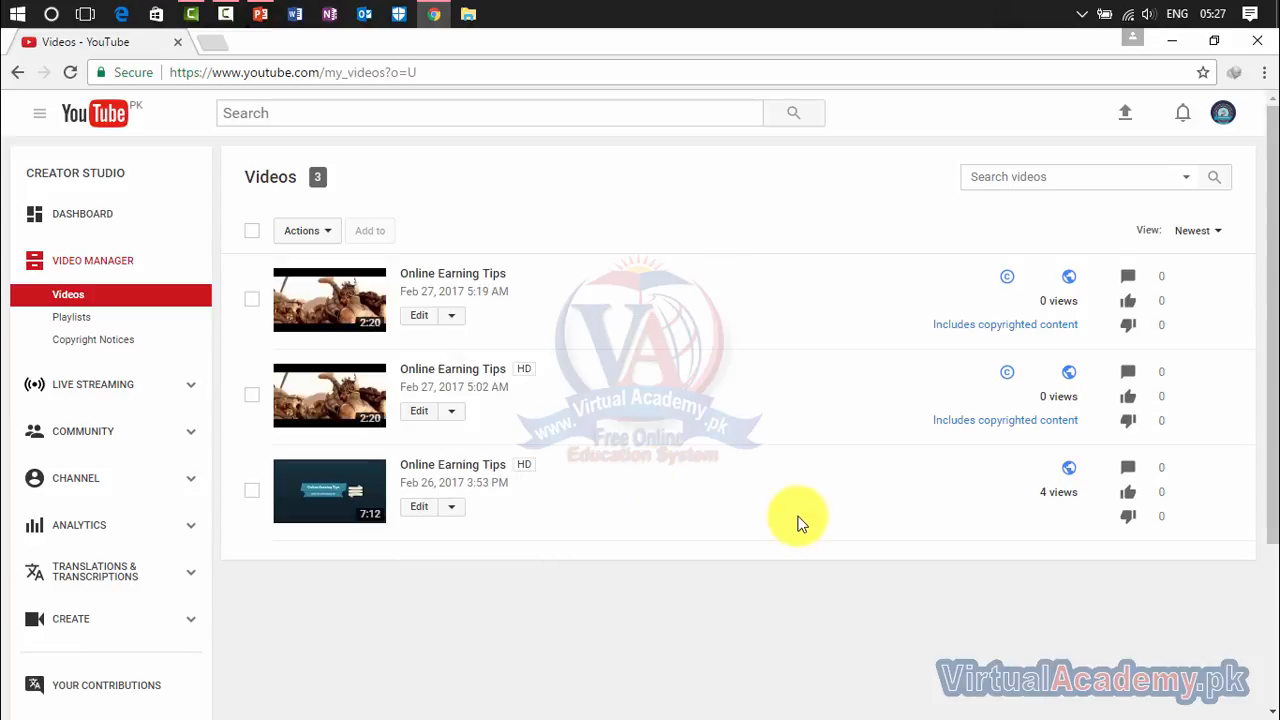
left_click(1041, 326)
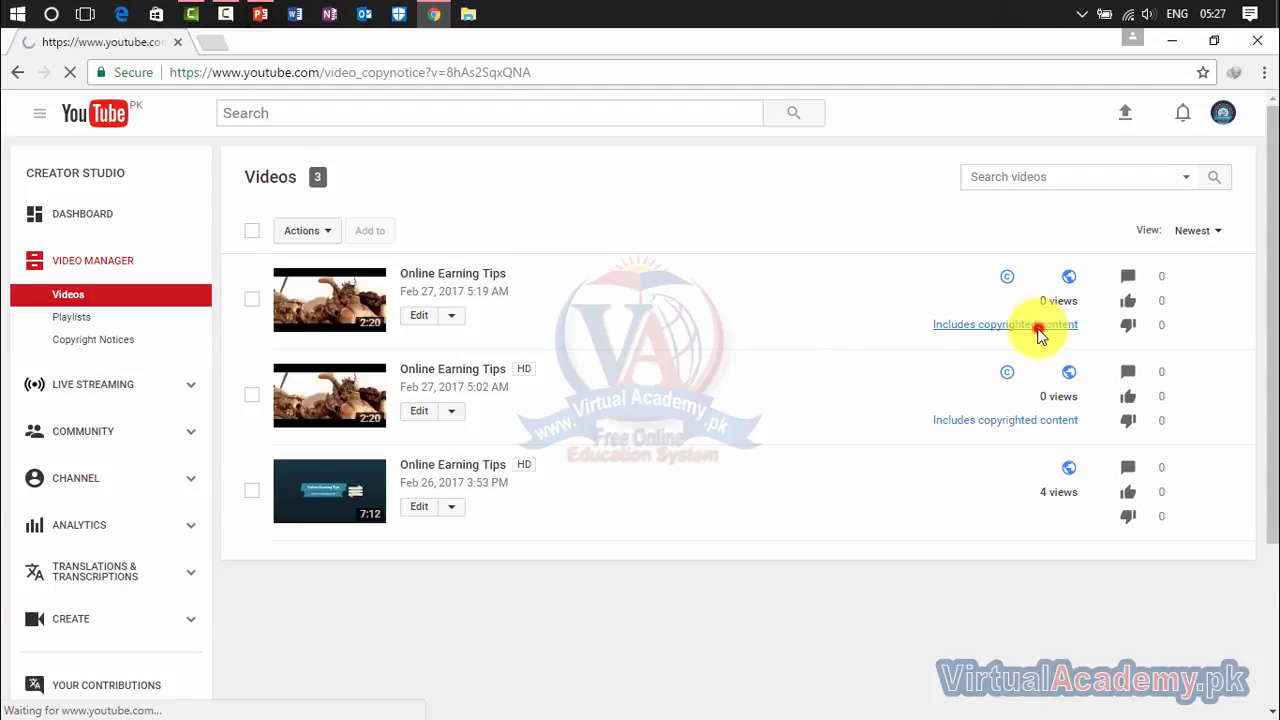
scroll(726, 463, "down", 3)
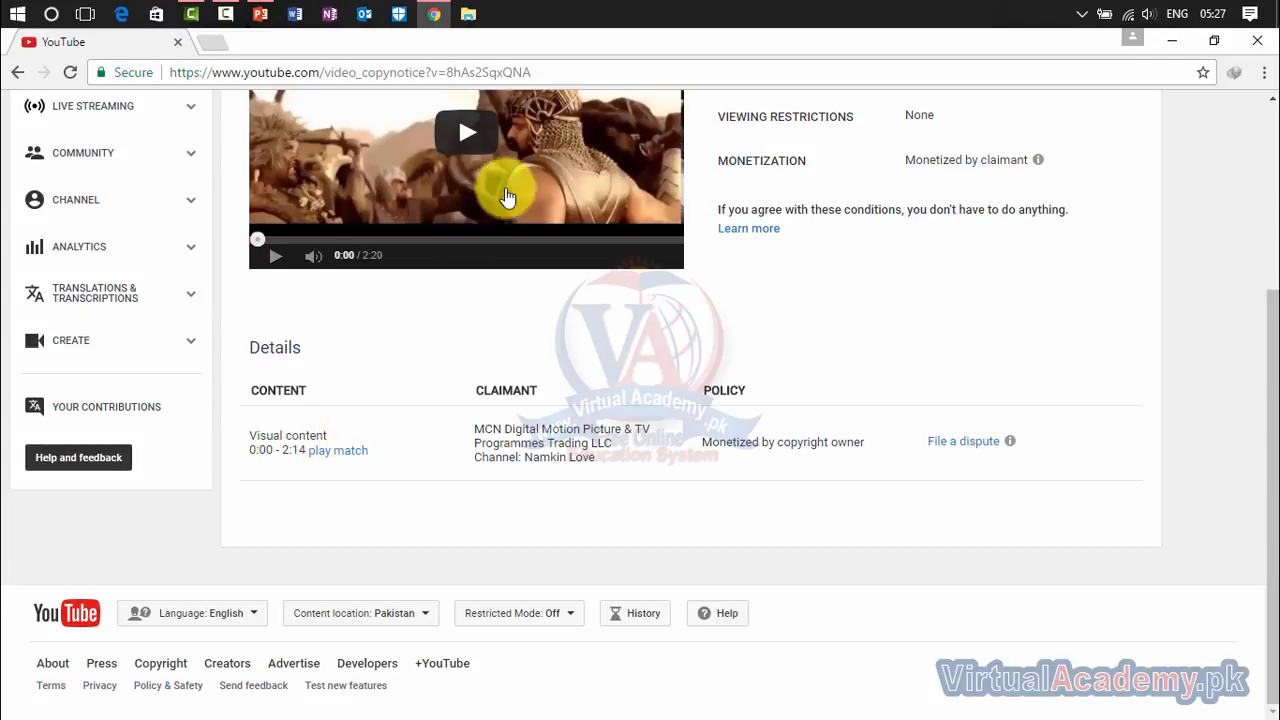
scroll(600, 597, "up", 3)
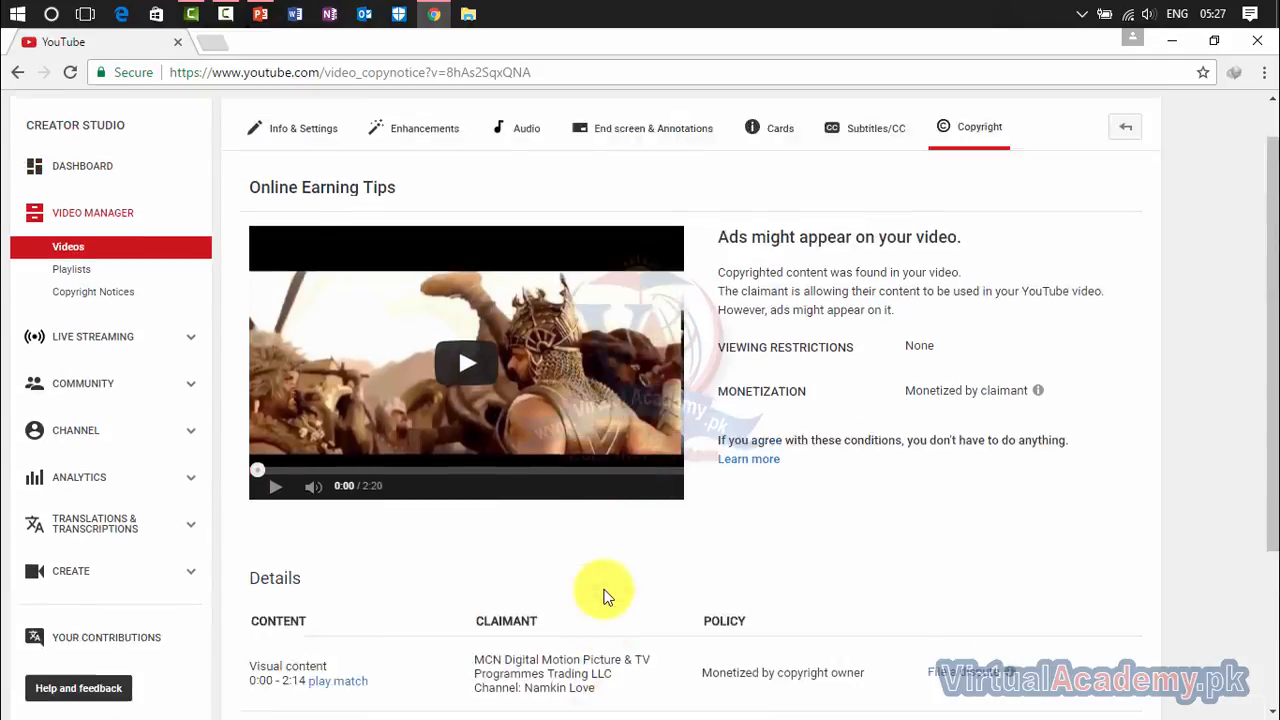
Step: Switch to Camtasia Studio, shrink the 123.mp4 picture on the canvas, and centre it with a black border all around
left_click(196, 14)
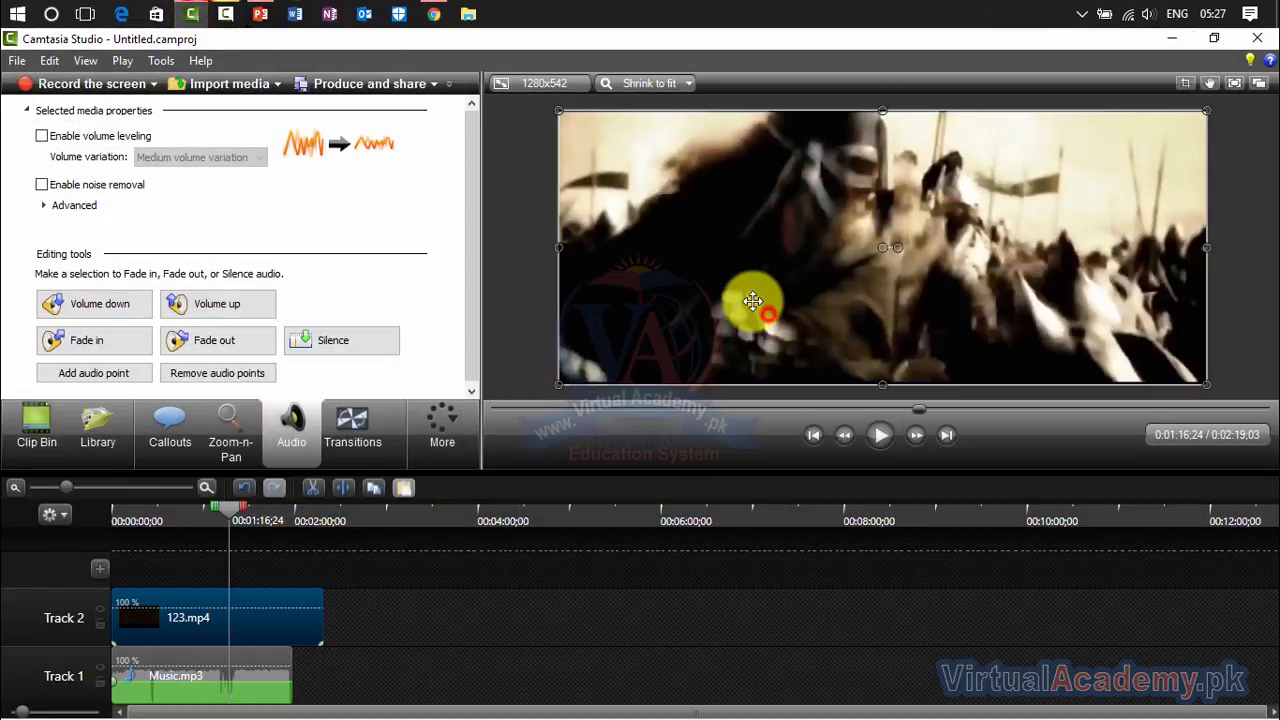
left_click_drag(559, 387, 603, 366)
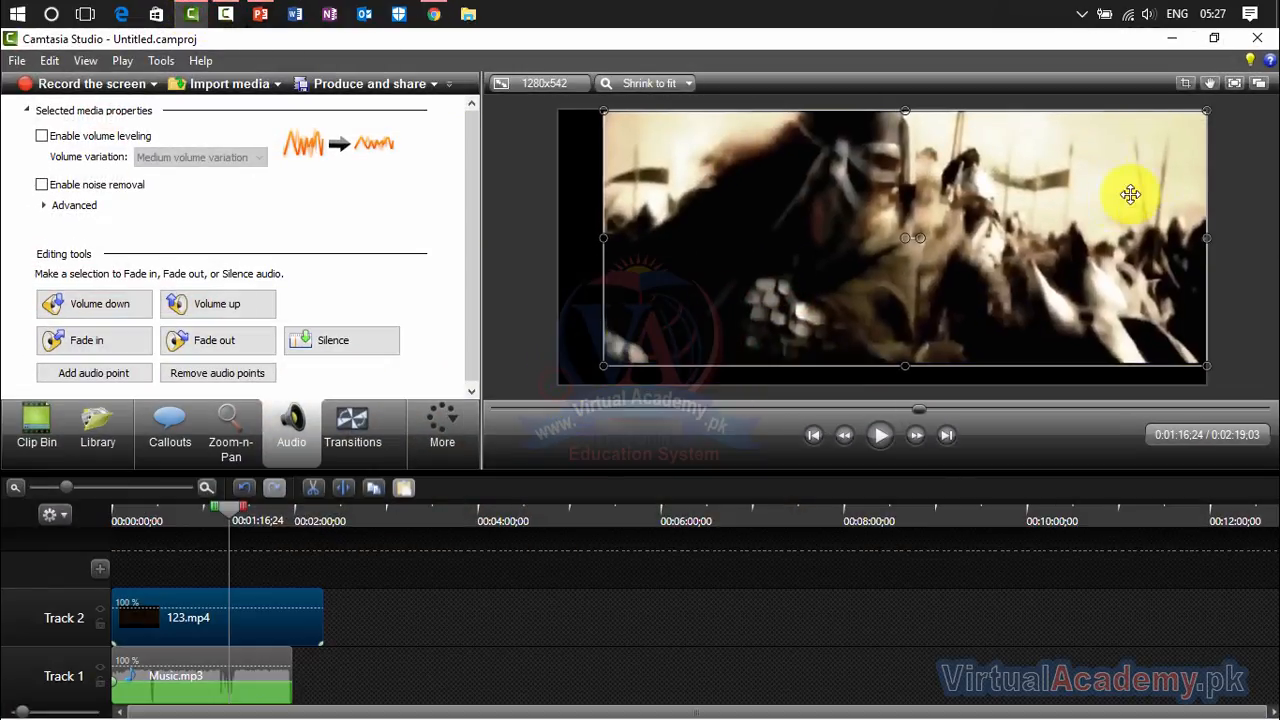
left_click_drag(1205, 110, 1142, 137)
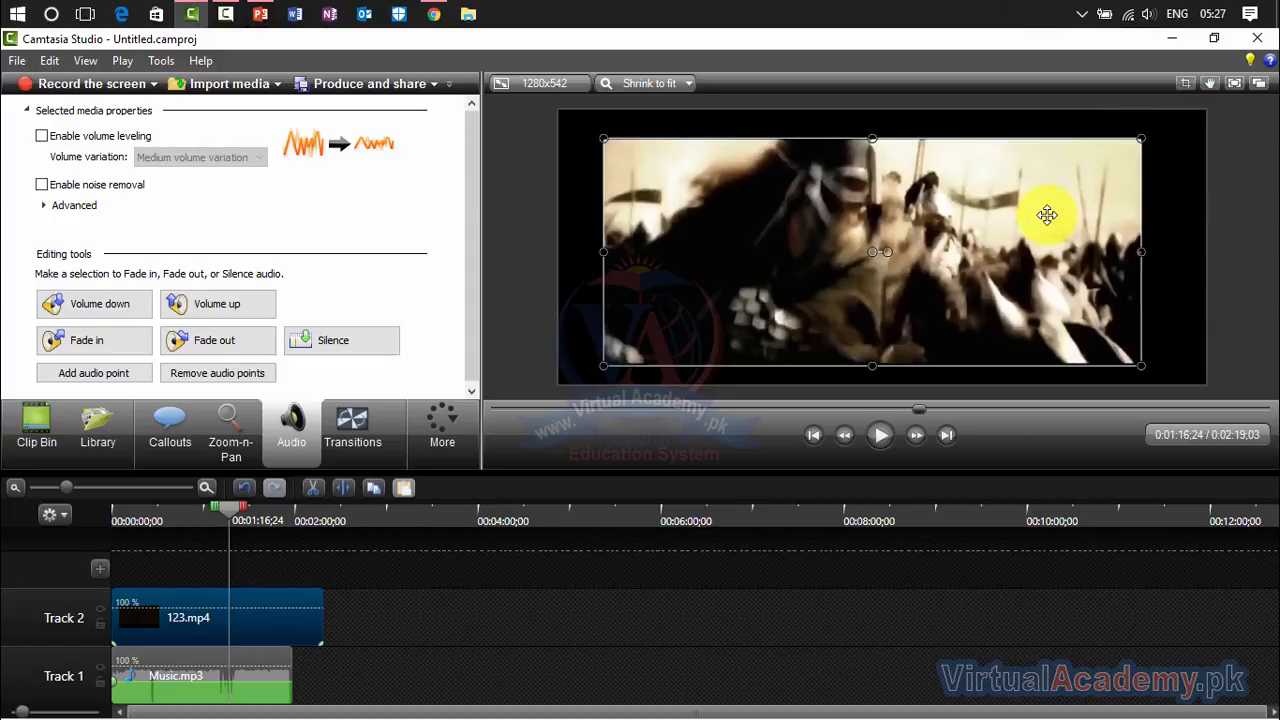
left_click_drag(1057, 212, 1066, 208)
left_click(1178, 183)
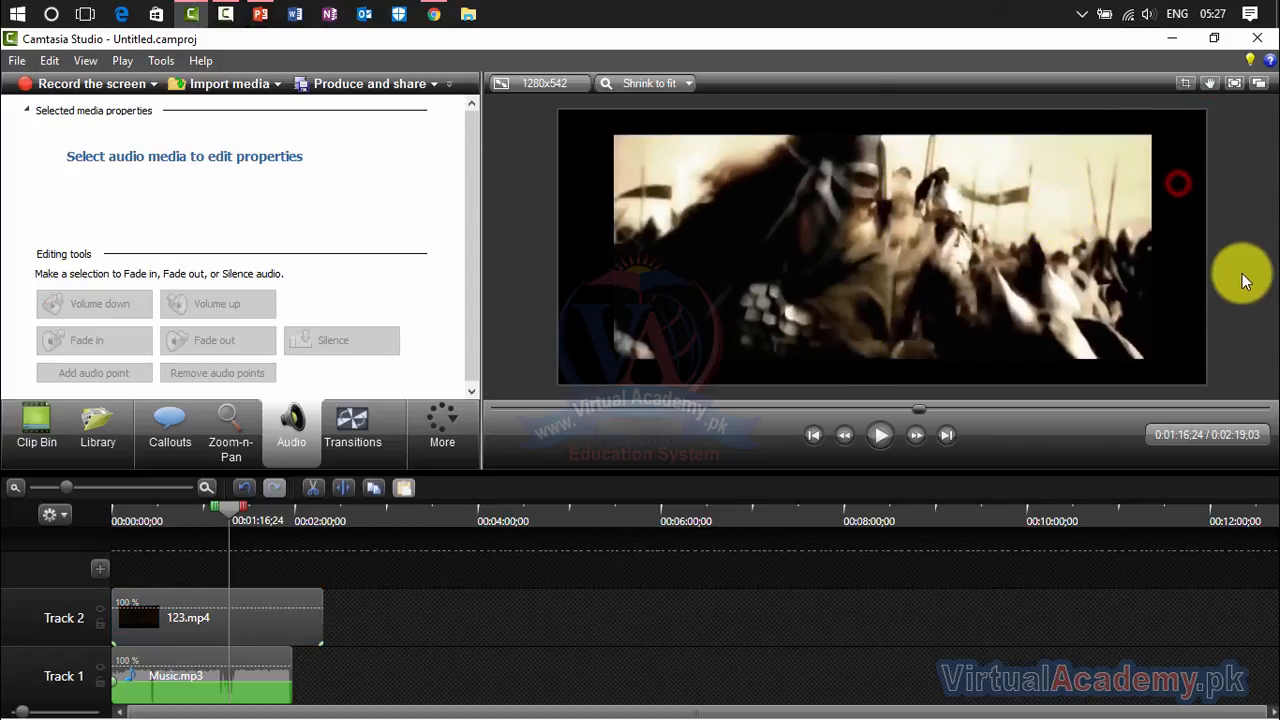
left_click(1090, 243)
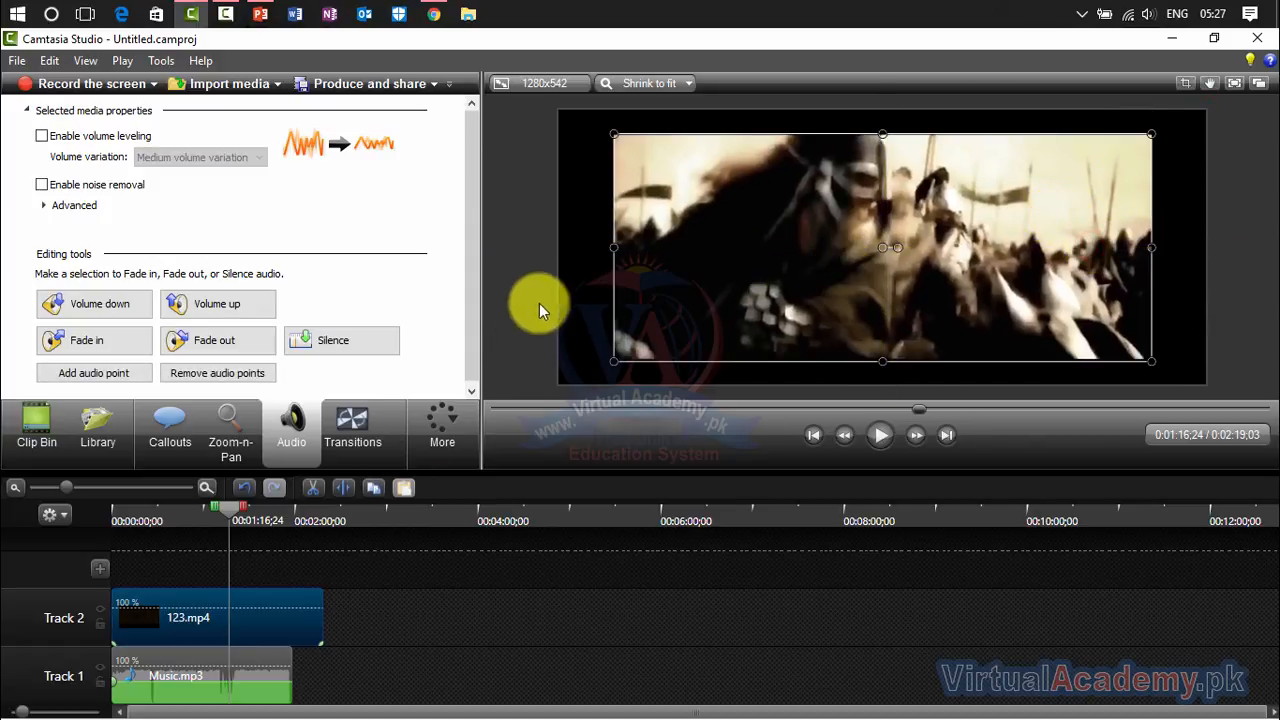
Step: Import the laptop-wallpaper-1366x768 image from the Downloads folder into the Clip Bin
left_click(35, 415)
right_click(234, 206)
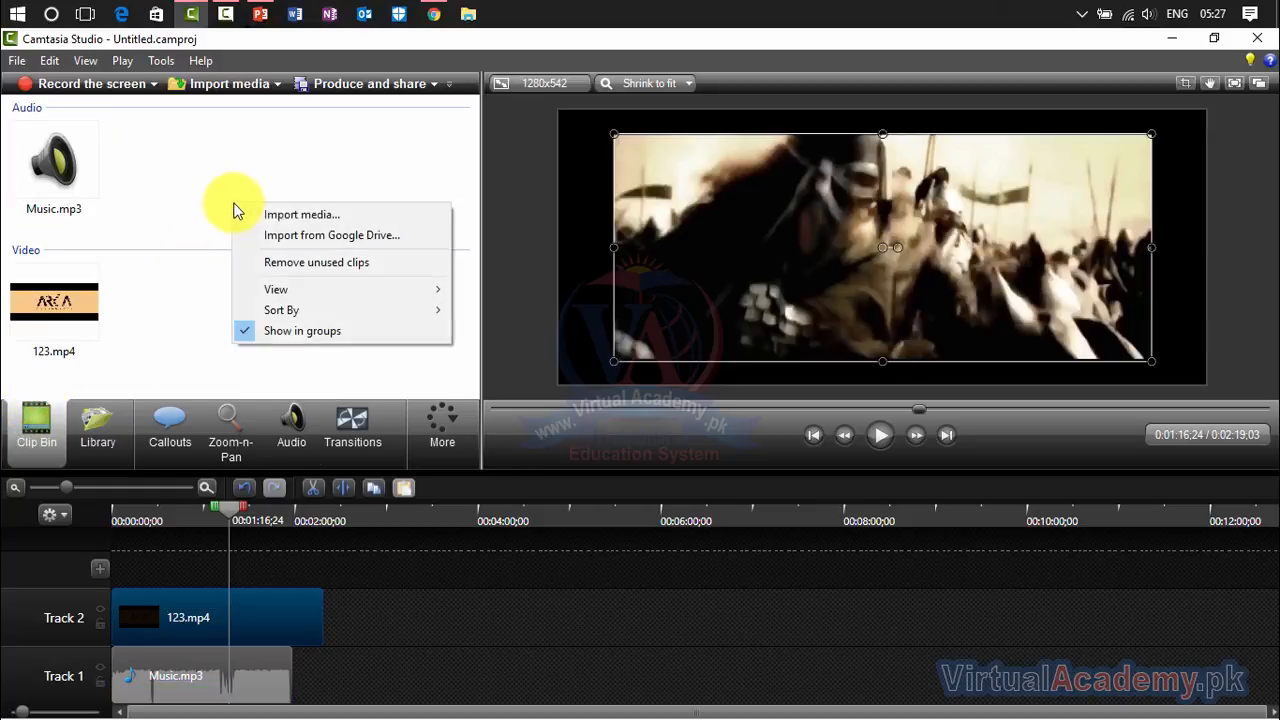
left_click(300, 214)
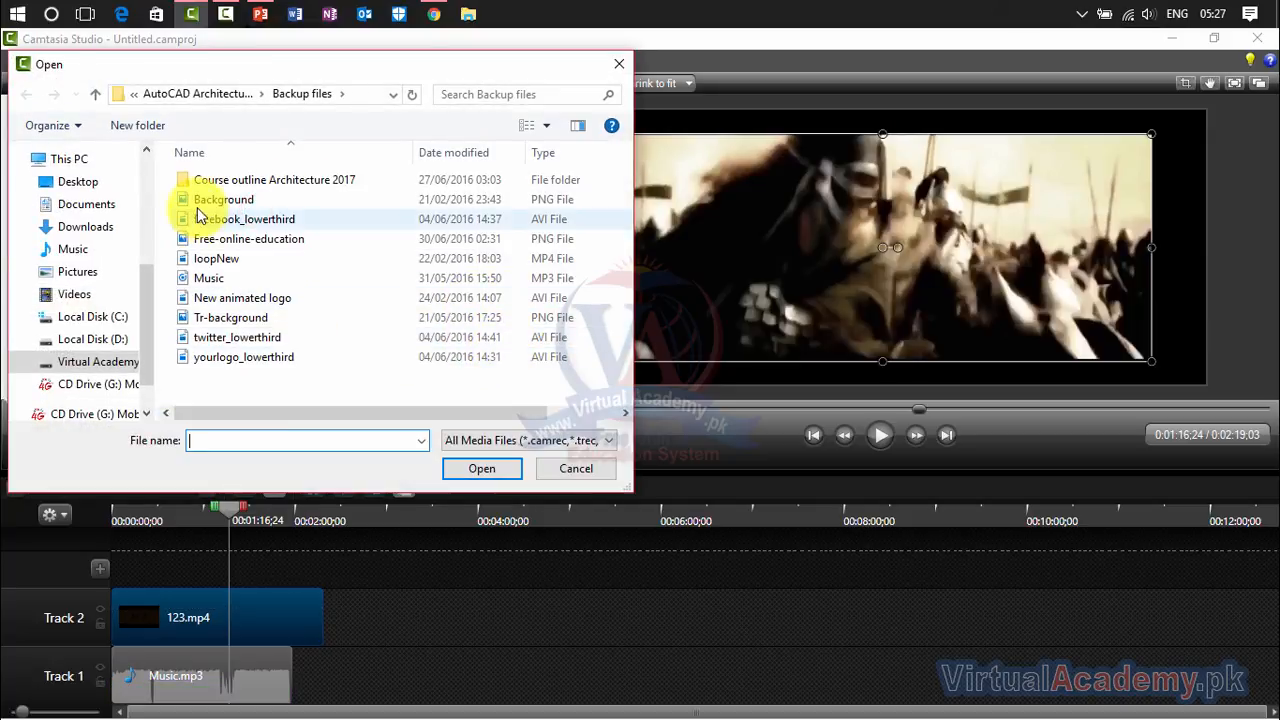
left_click(90, 206)
left_click(80, 184)
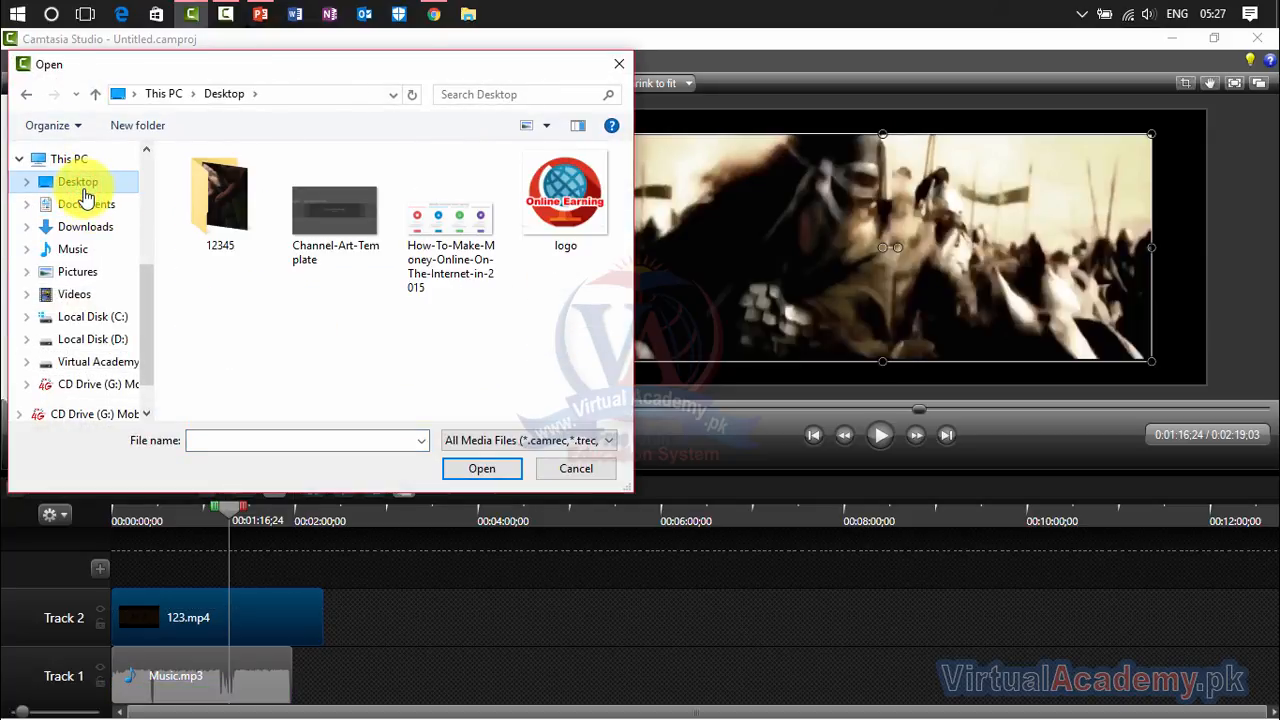
left_click(88, 204)
left_click(88, 228)
scroll(448, 351, "down", 3)
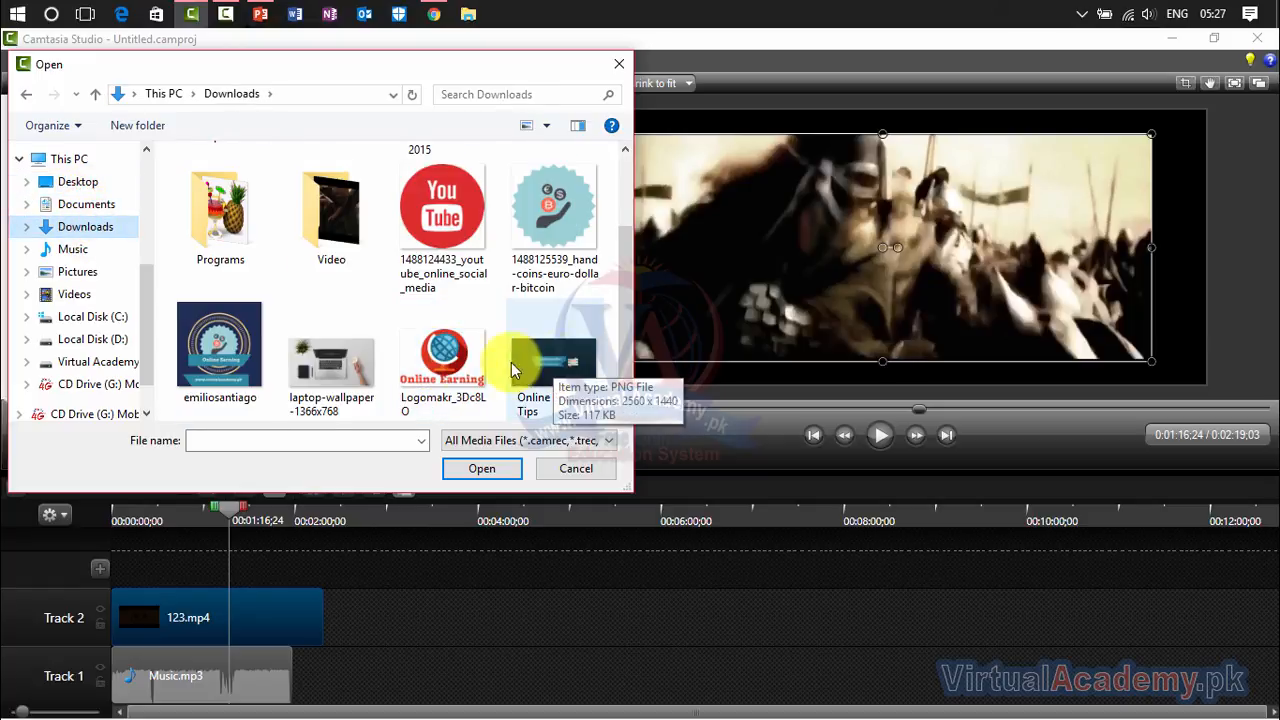
left_click(326, 372)
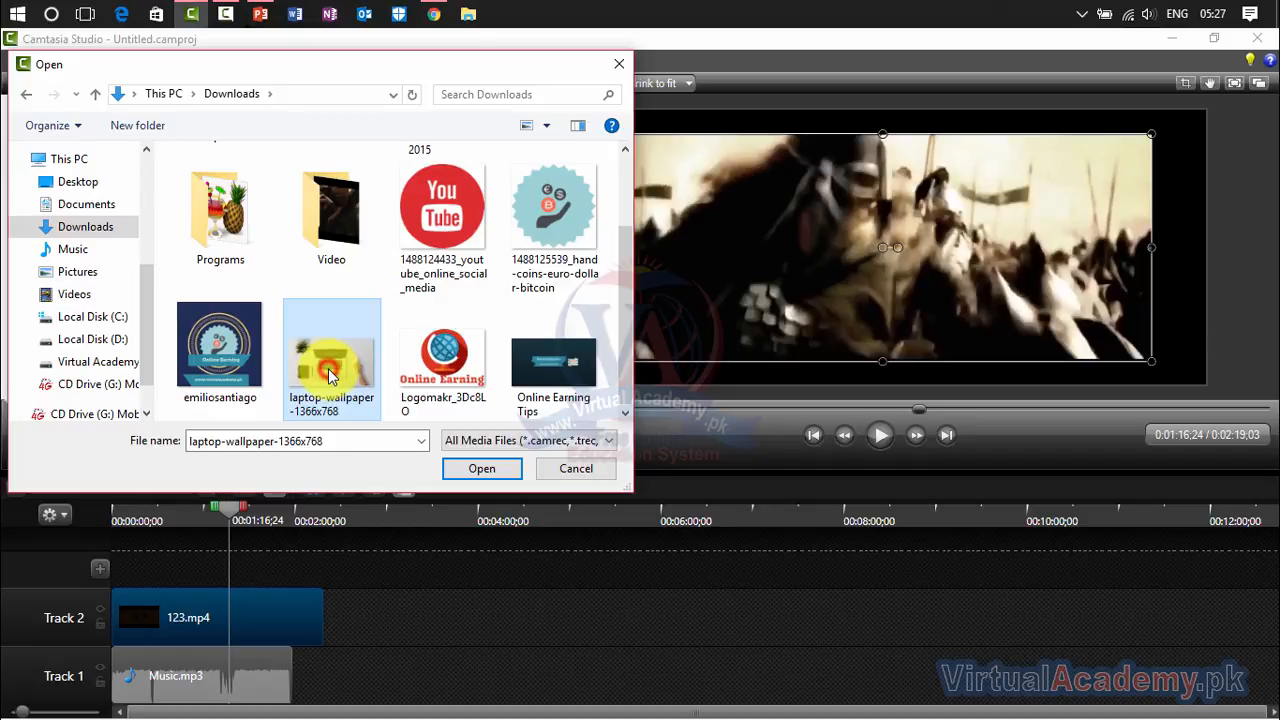
double_click(330, 370)
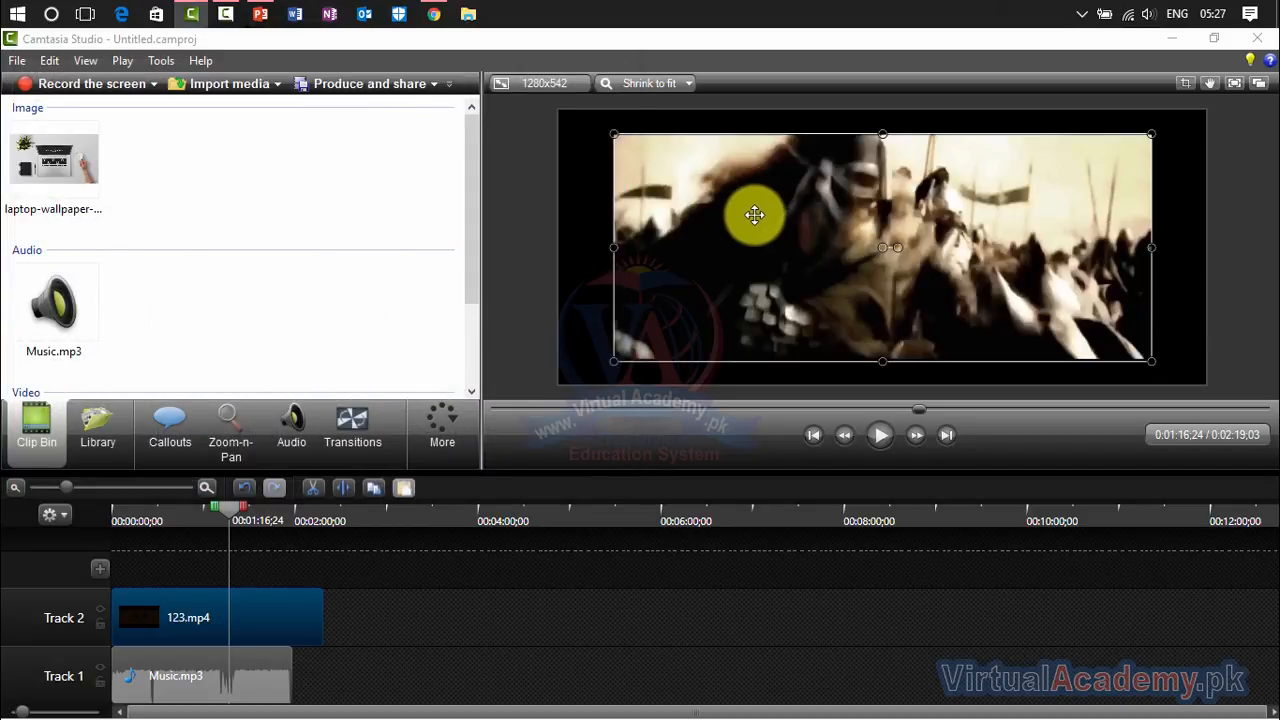
Step: Place the laptop wallpaper on Track 1, and move 123.mp4 up to Track 3 and Music.mp3 up to Track 2
mouse_move(70, 175)
left_mouse_down()
mouse_move(369, 609)
mouse_move(370, 664)
mouse_move(371, 650)
left_mouse_up()
left_click(280, 661)
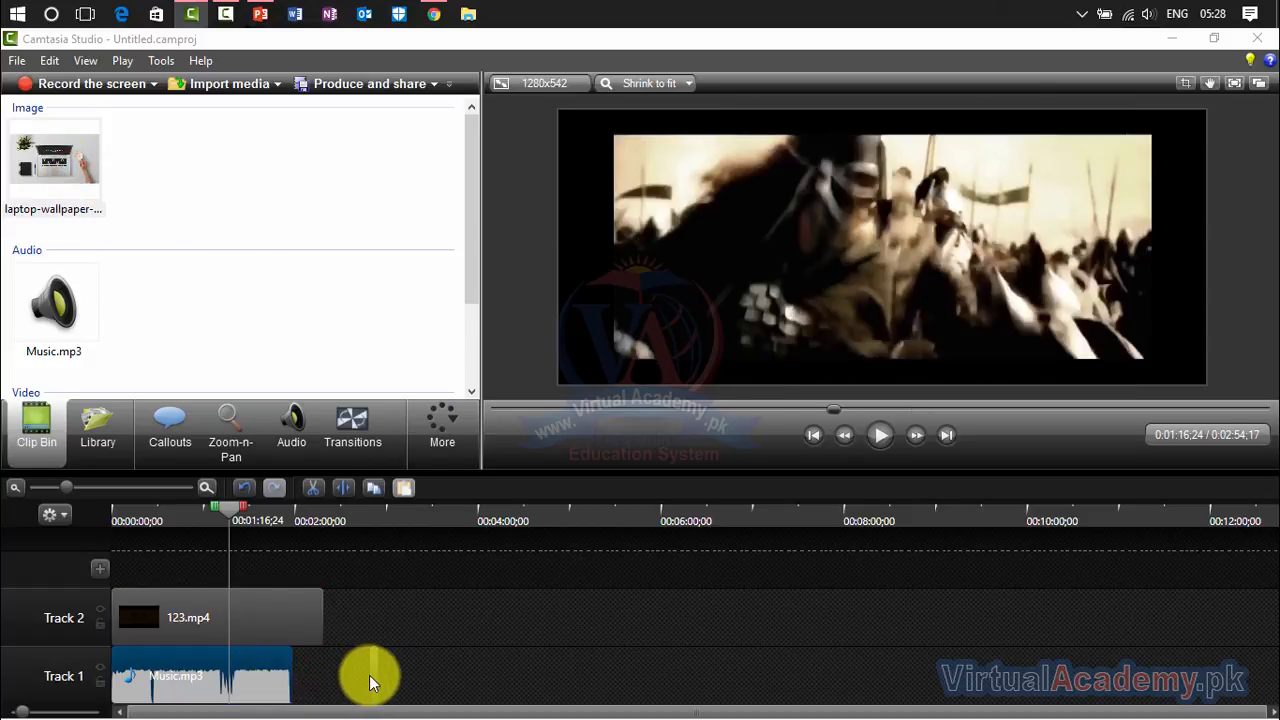
left_click_drag(257, 614, 264, 566)
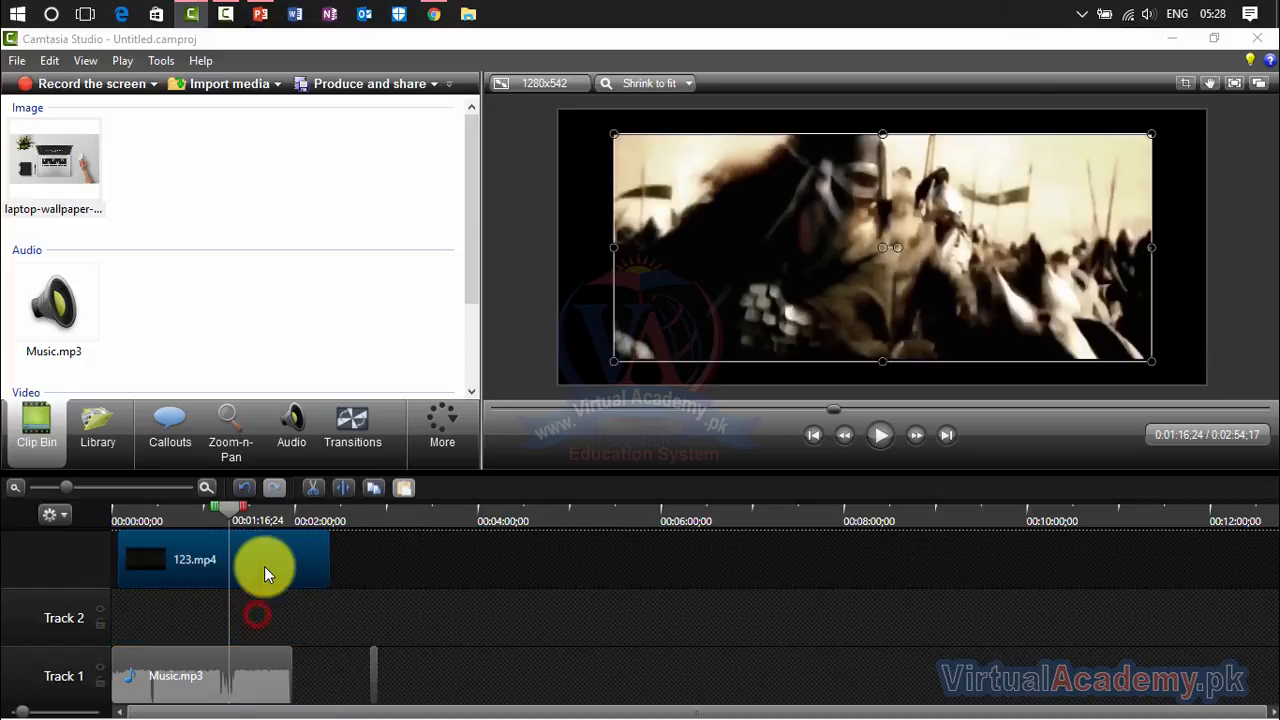
left_click(240, 693)
left_click_drag(240, 693, 249, 640)
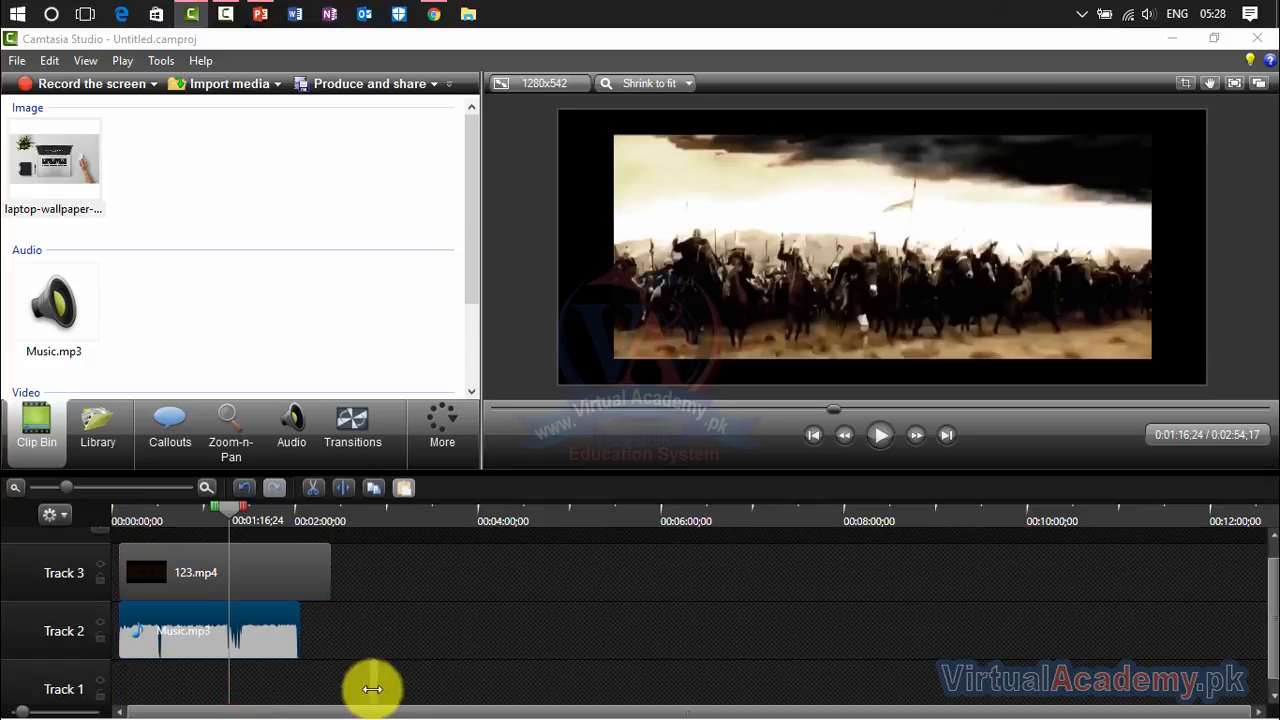
Step: Stretch the laptop wallpaper clip to the length of Music.mp3 and align all three clips to the start of the timeline
left_click_drag(371, 689, 300, 690)
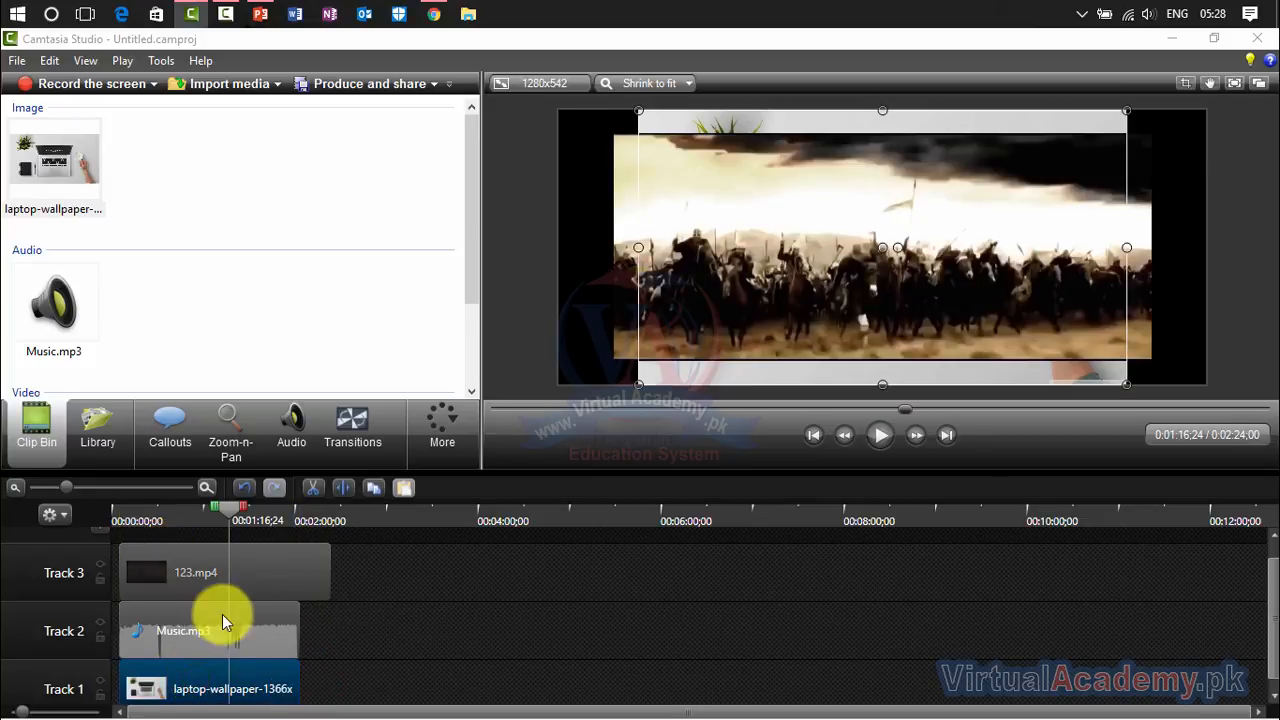
left_click(179, 567)
left_click_drag(179, 567, 114, 563)
left_click_drag(169, 634, 49, 609)
left_click_drag(163, 690, 62, 667)
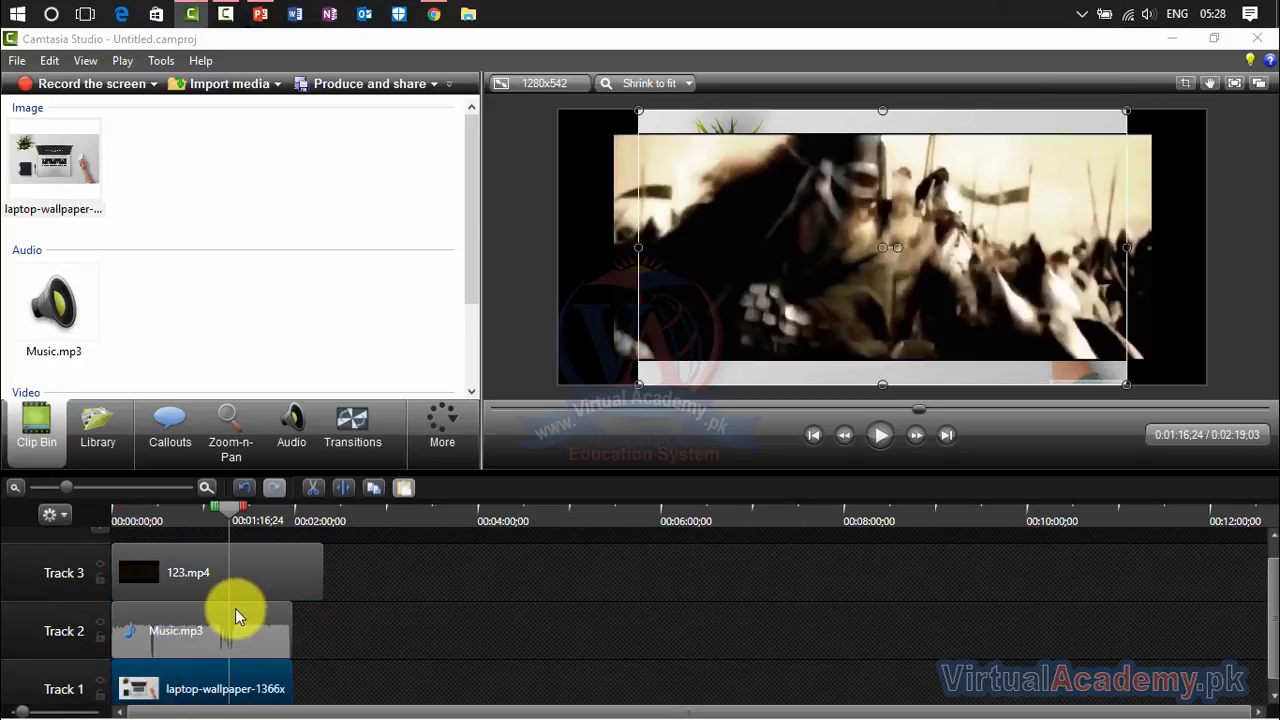
Step: Move the playhead to 0:00:05;16 and try to split the 123.mp4 and Music.mp3 clips there
left_click_drag(231, 504, 123, 560)
left_click(127, 572)
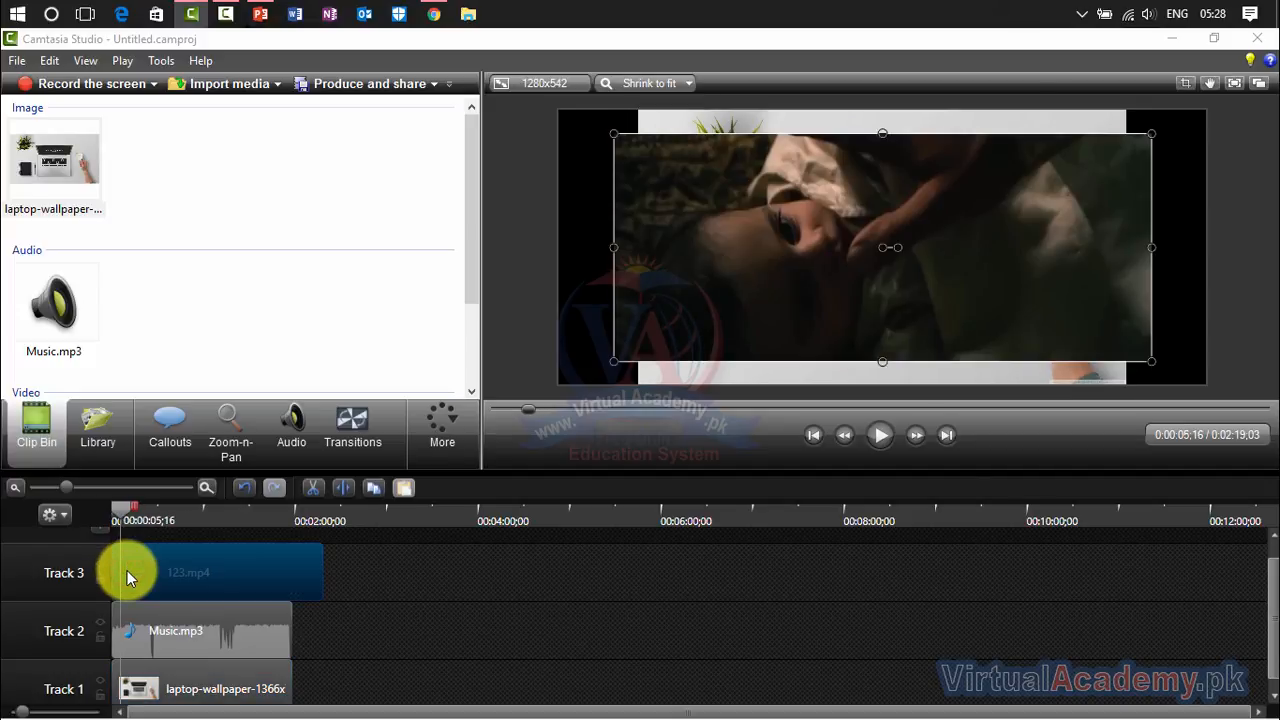
key("c")
left_click(131, 636)
key("c")
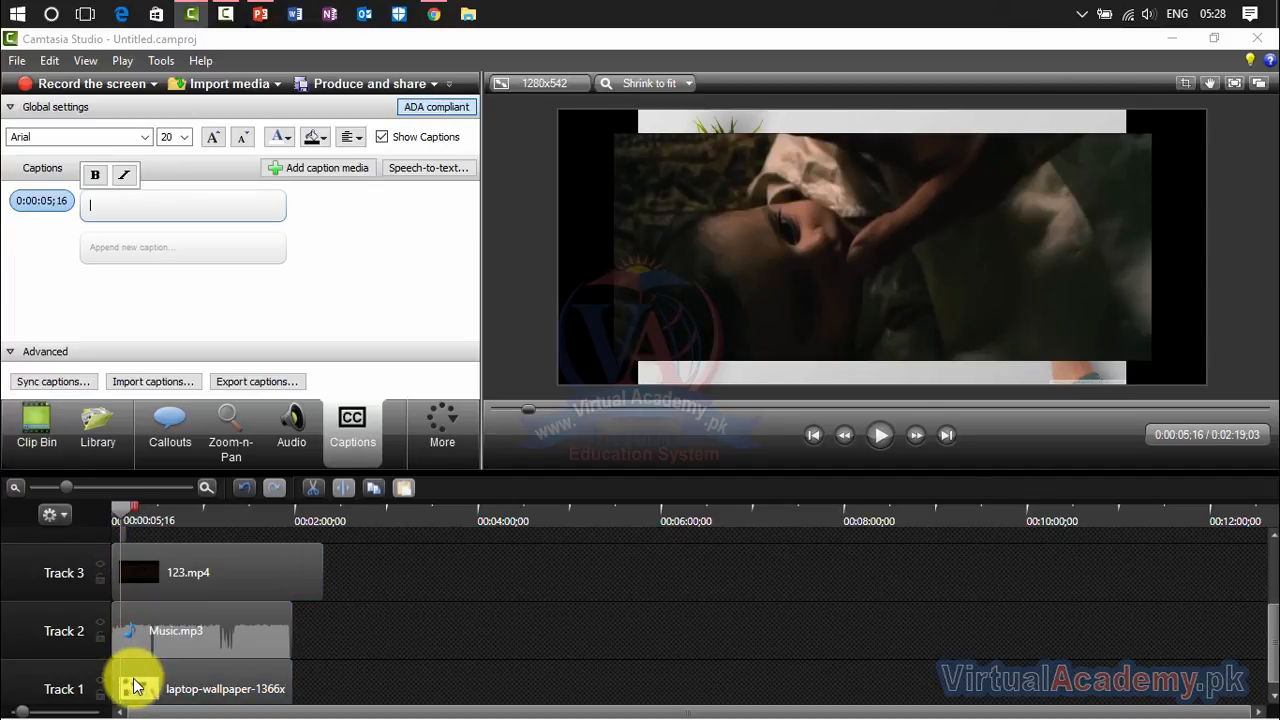
left_click(136, 686)
left_click(115, 573)
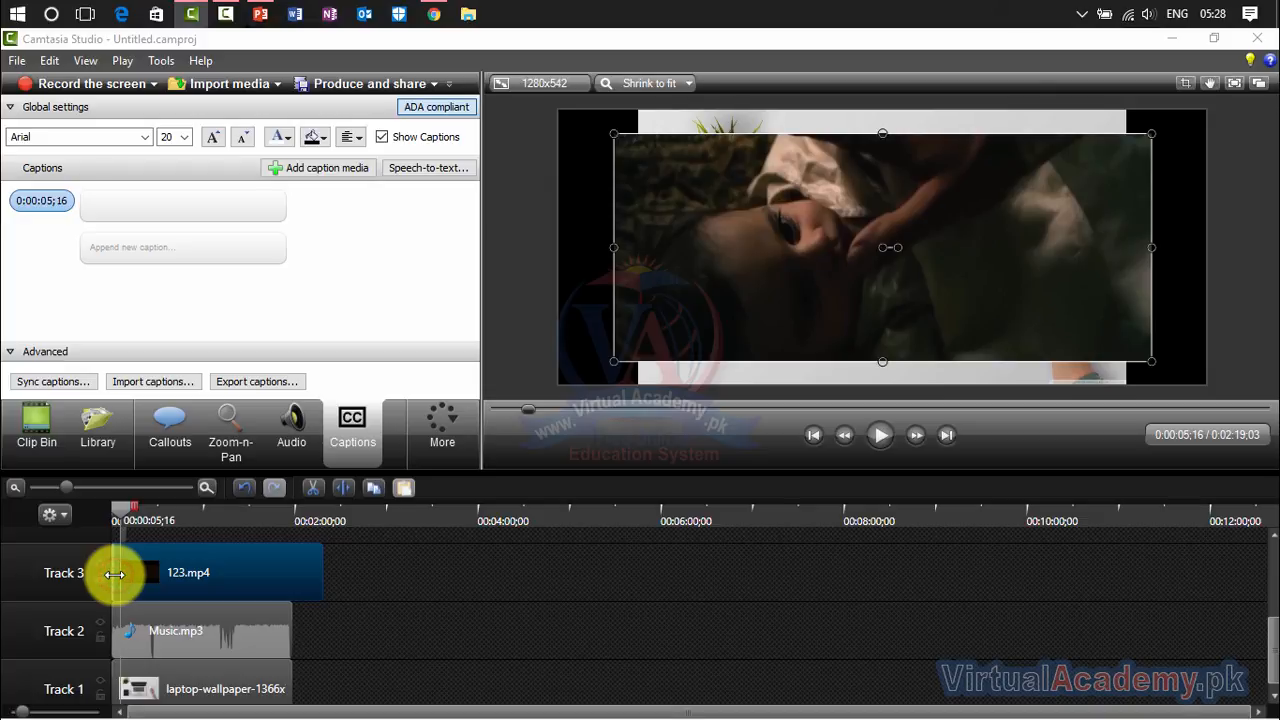
key("Delete")
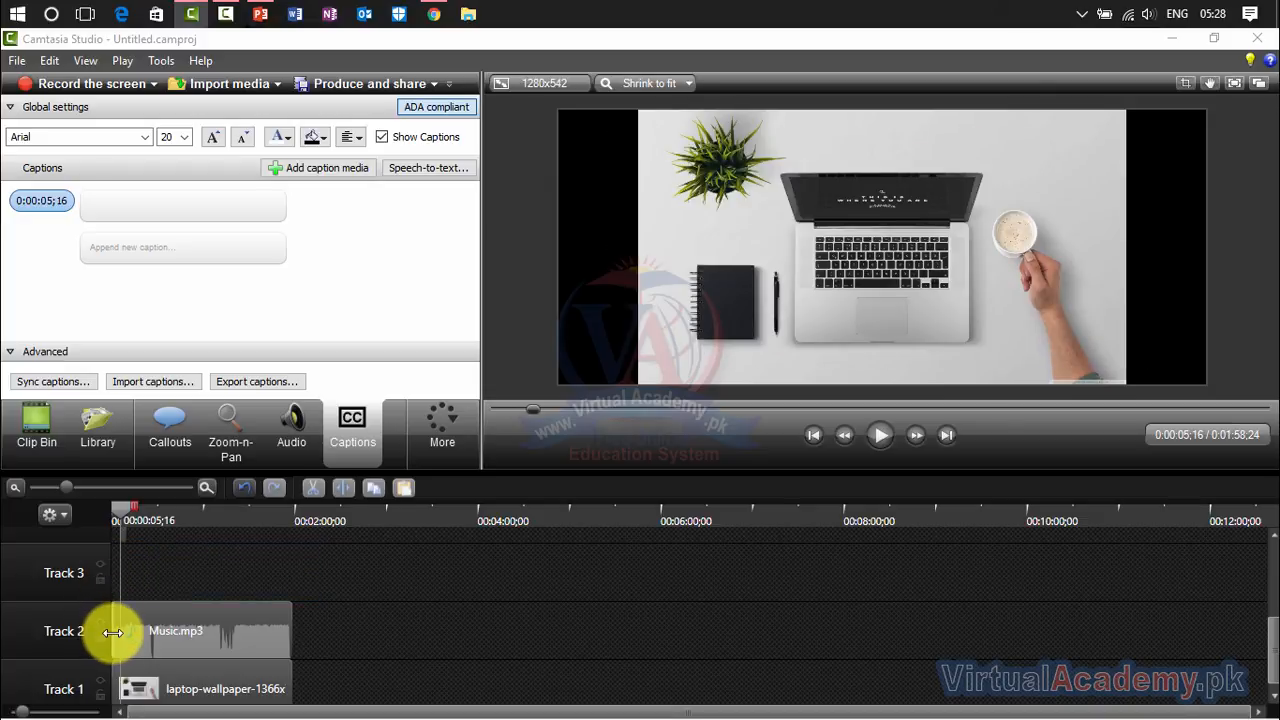
key("ctrl+z")
Step: Split 123.mp4 on Track 3 at 0:00:05;16 and delete the piece before the playhead
left_click(126, 578)
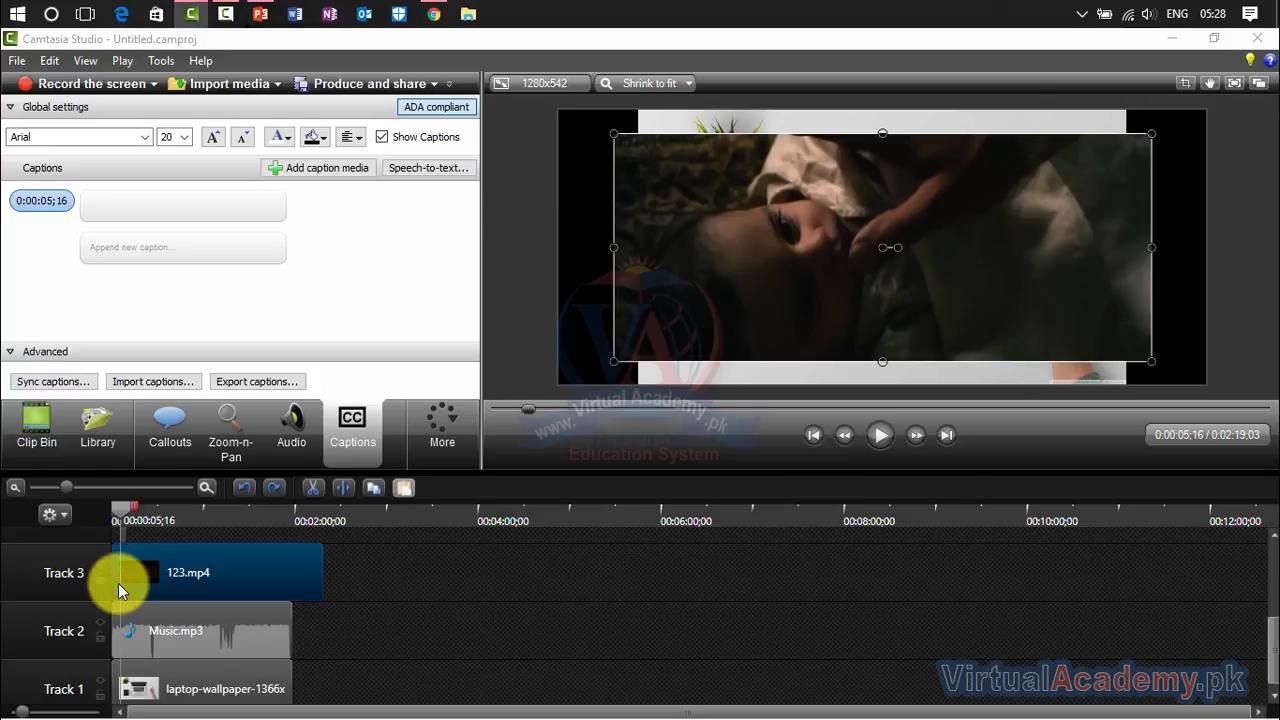
left_click(118, 580)
key("s")
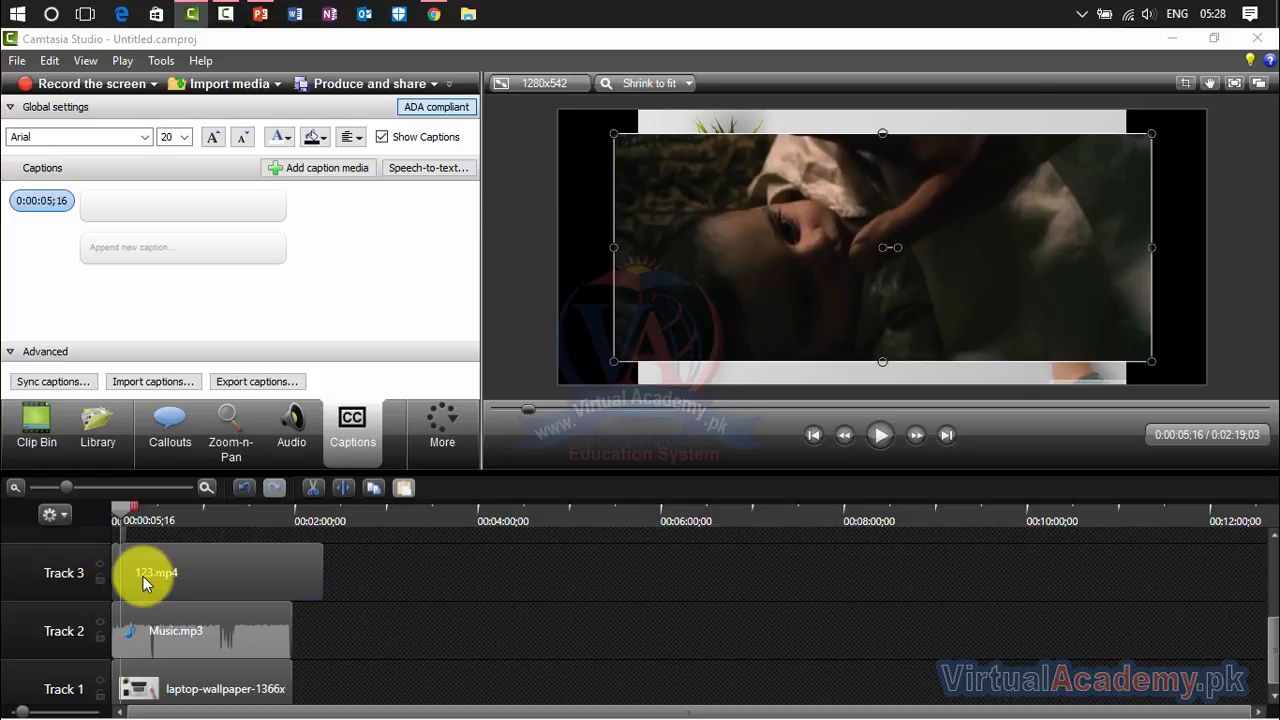
left_click(117, 580)
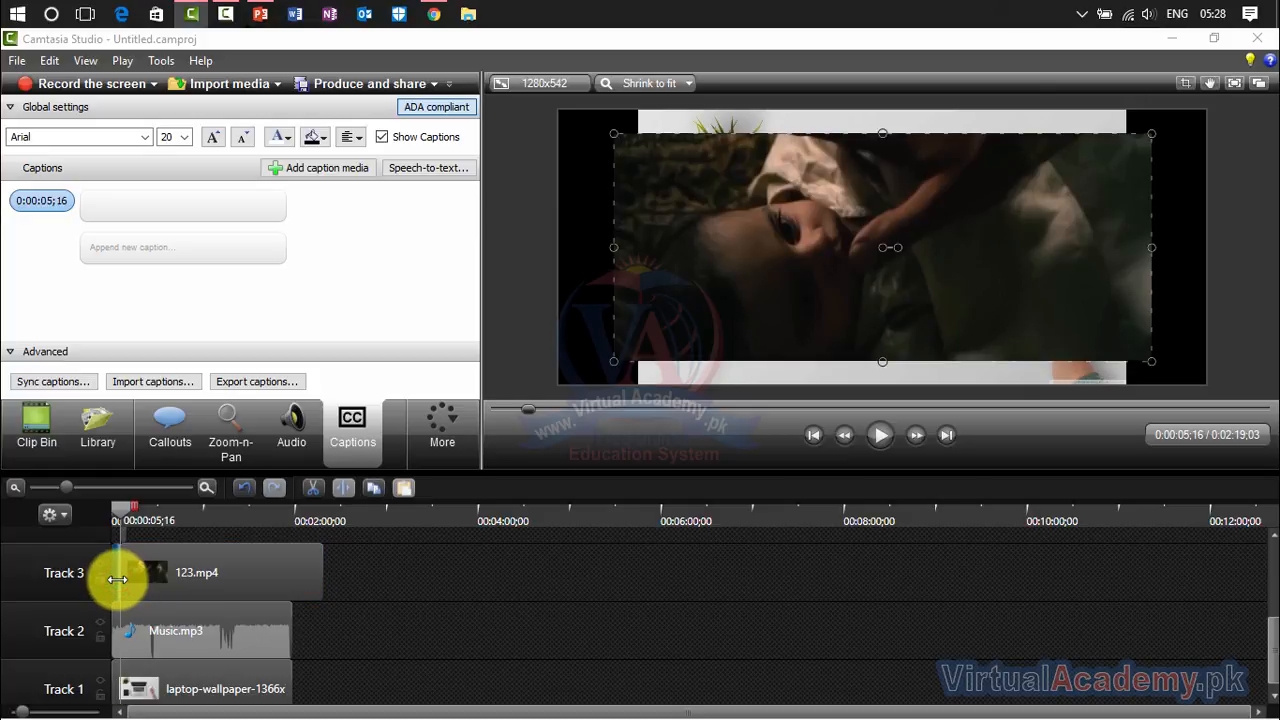
Step: Split Music.mp3 and the laptop wallpaper at 0:00:05;16 and delete their pieces before the playhead
left_click(116, 624)
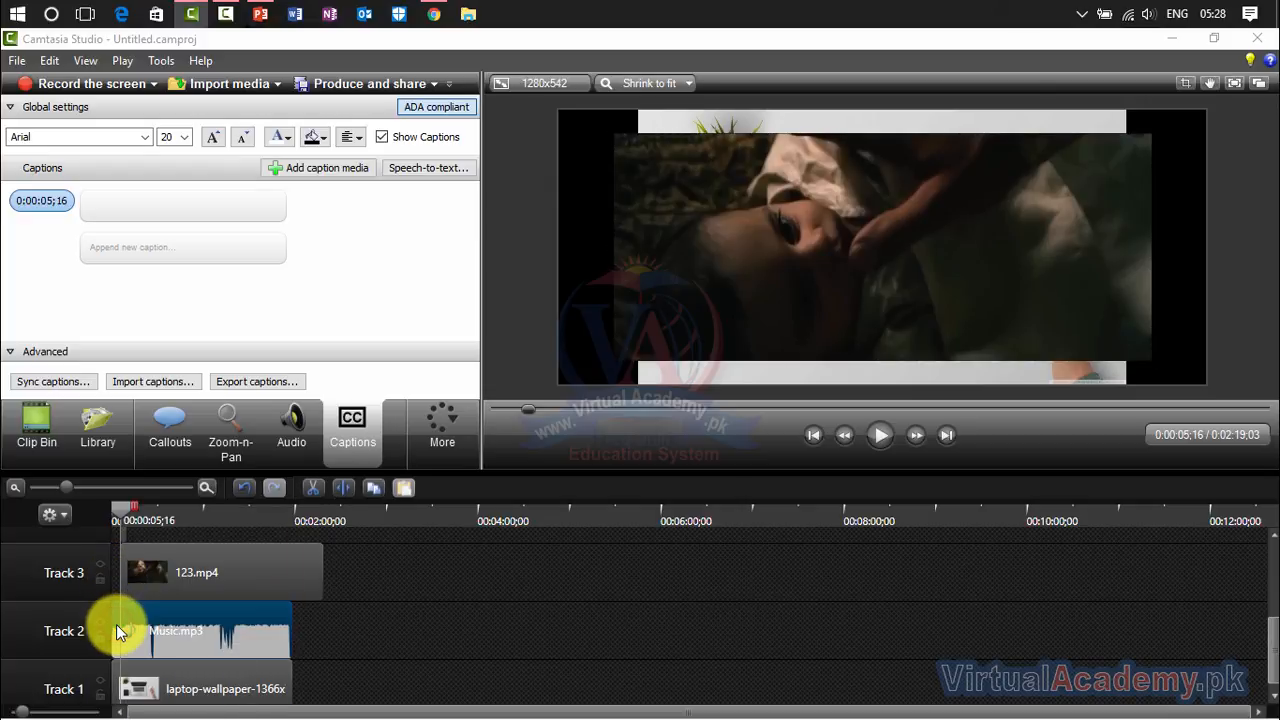
key("s")
left_click(116, 624)
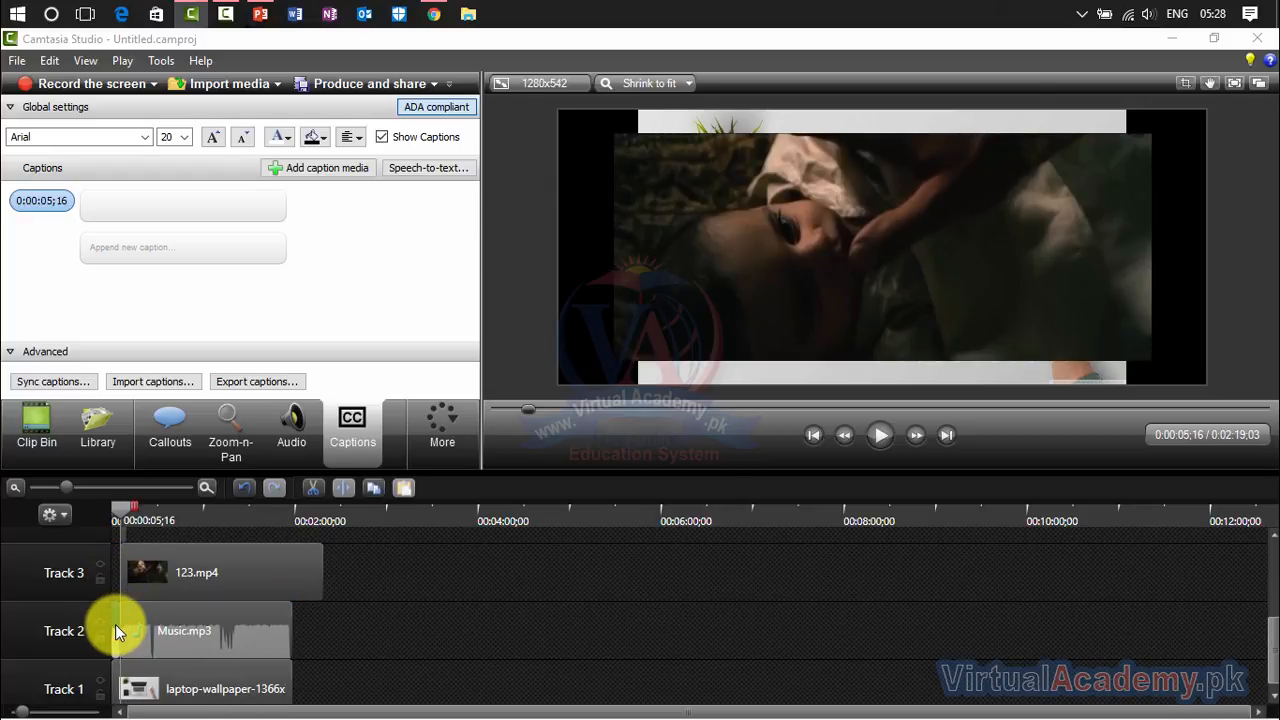
left_click(117, 684)
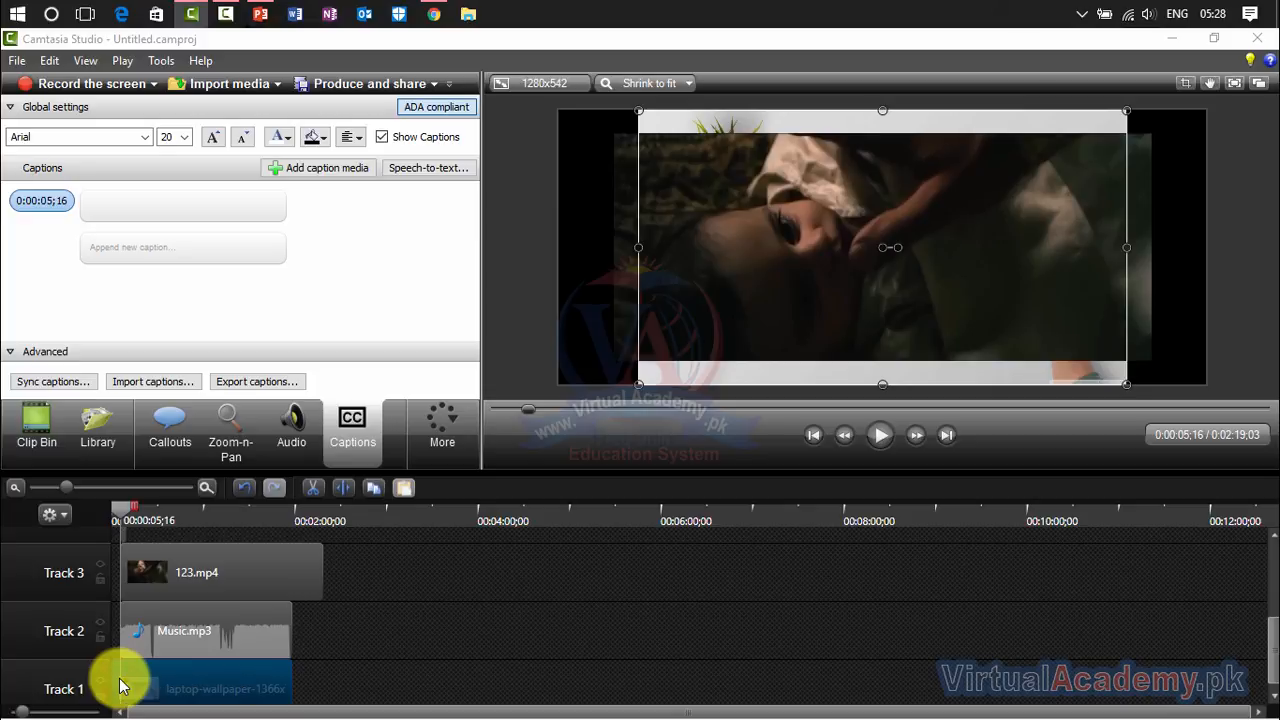
key("s")
left_click(118, 680)
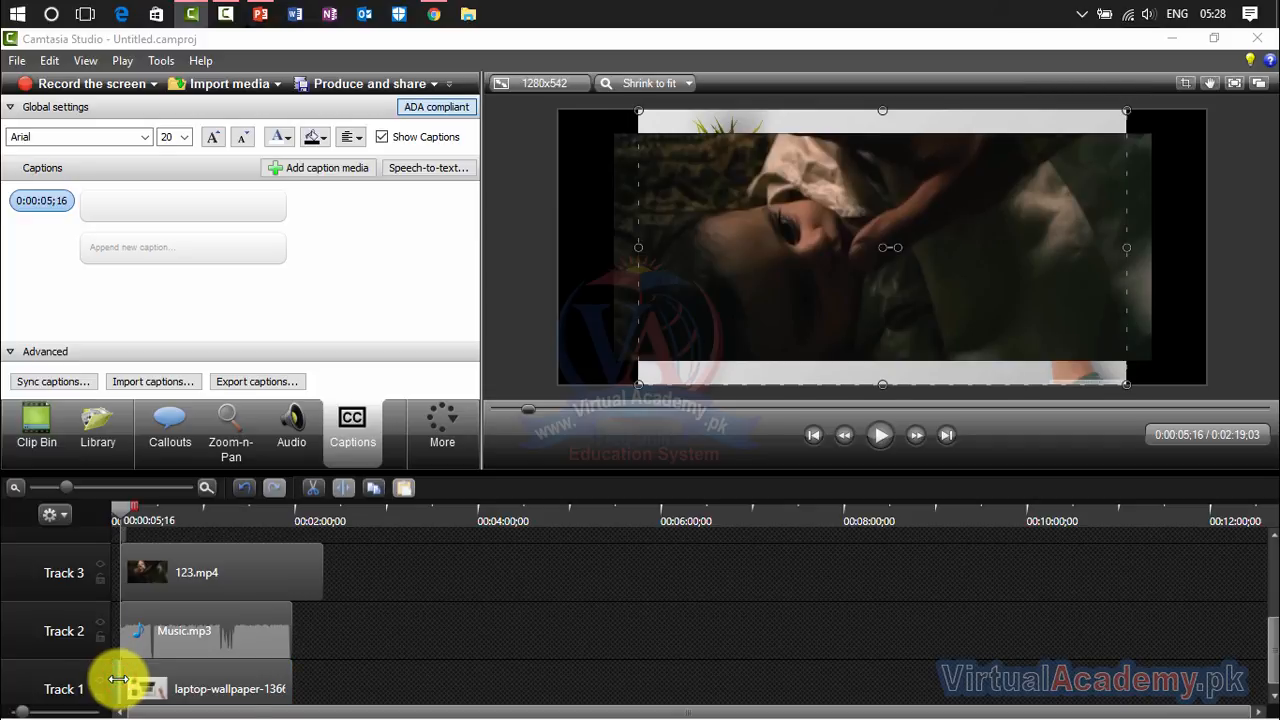
key("Delete")
Step: Delete the short leftover clips on Tracks 4, 5 and 6, including the empty caption
scroll(136, 532, "up", 4)
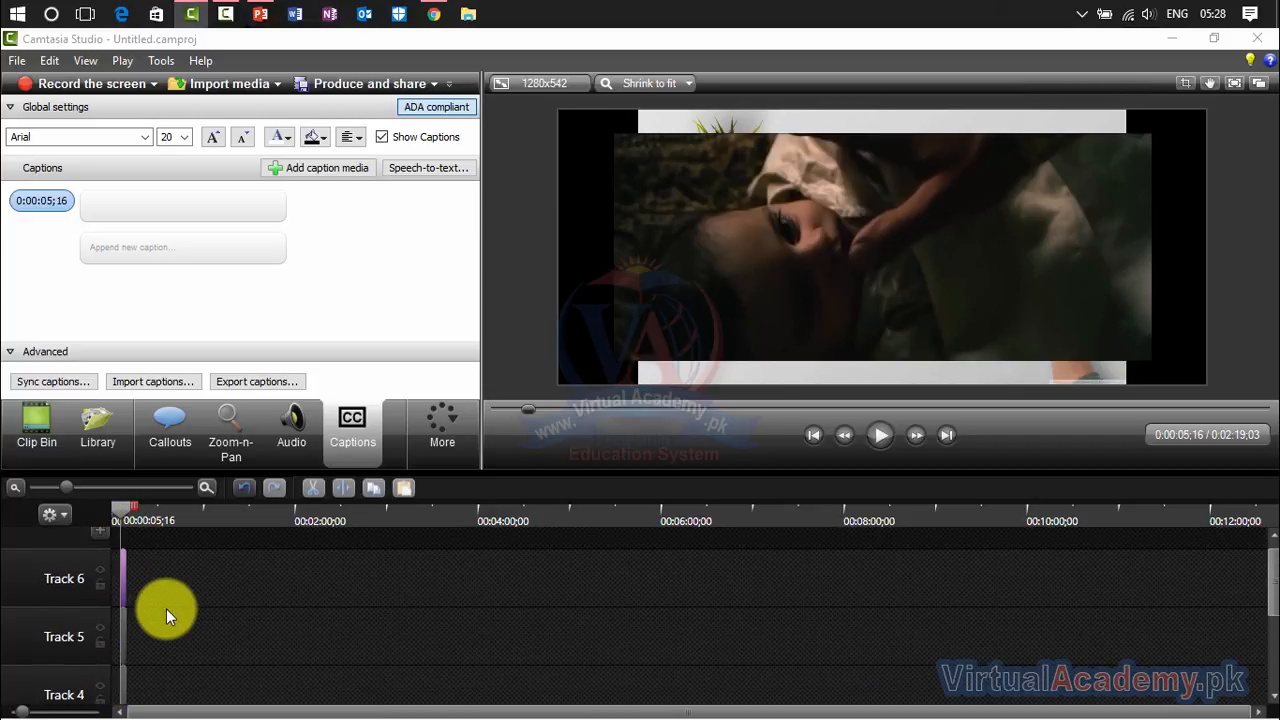
left_click(189, 566)
key("Delete")
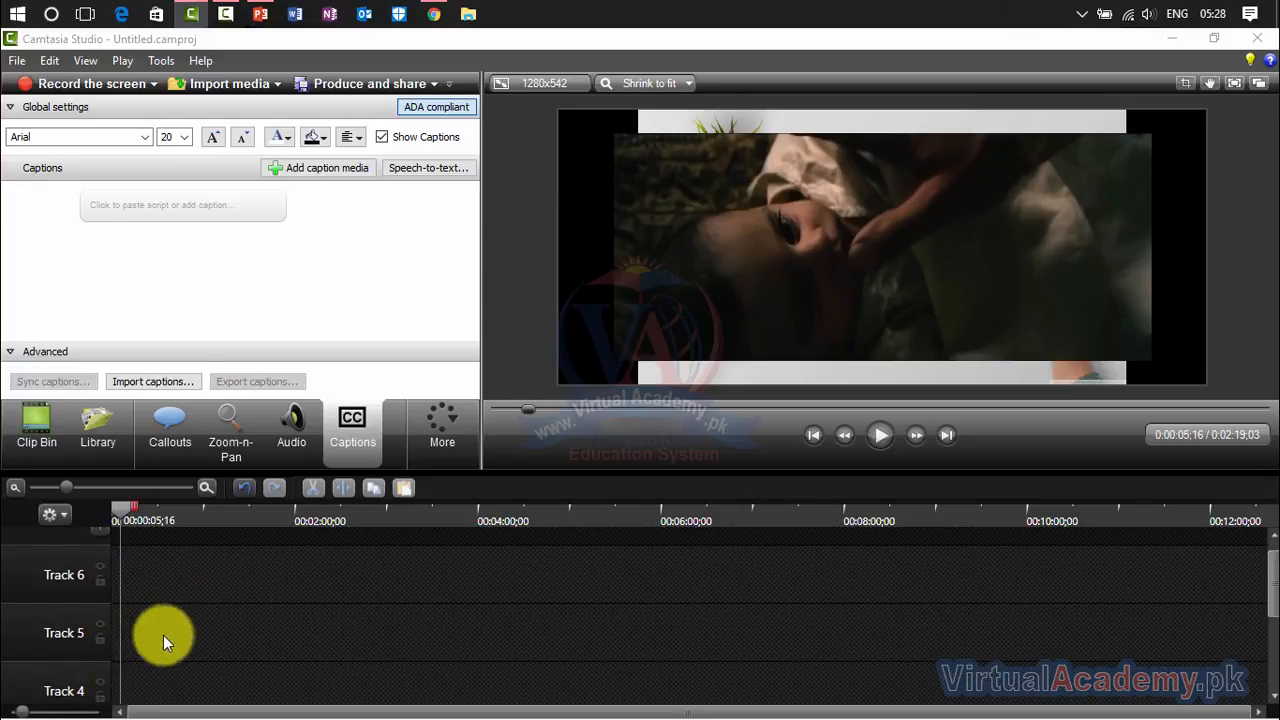
scroll(165, 634, "down", 4)
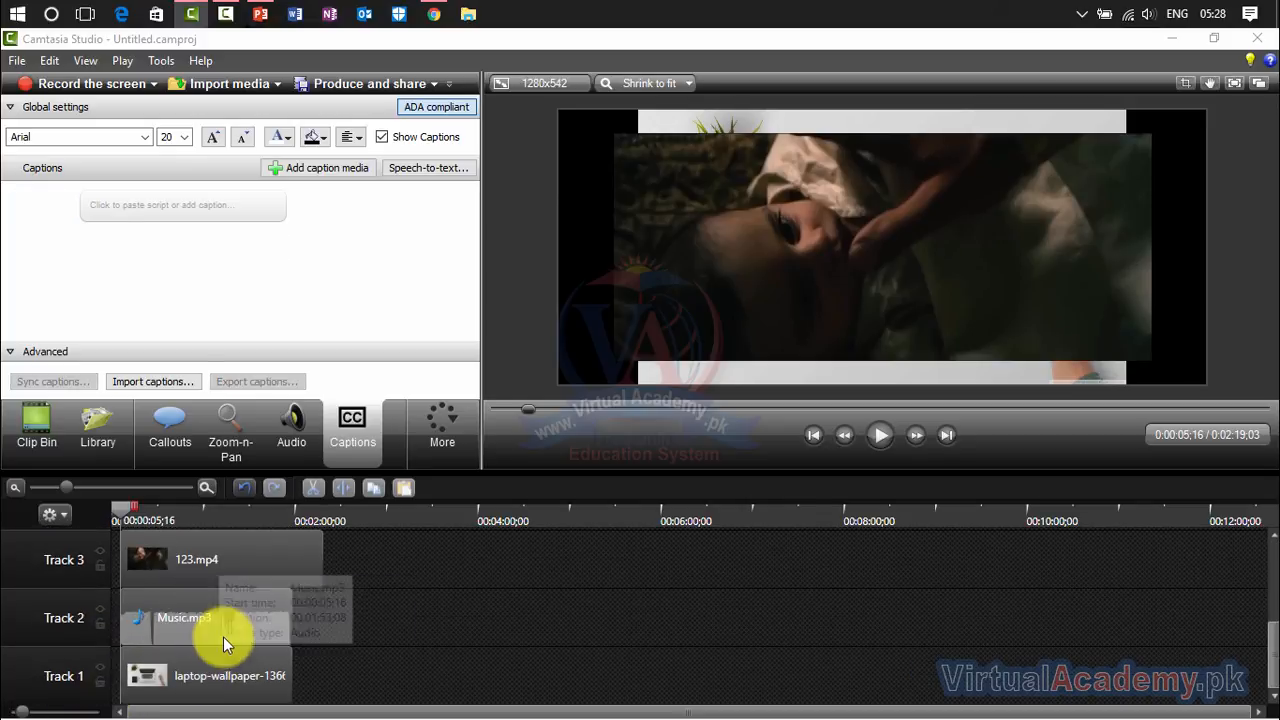
Step: Move 123.mp4, Music.mp3 and the laptop wallpaper to the timeline start, and trim the end of 123.mp4 to 0:01:53;08
left_click_drag(208, 577, 105, 583)
left_click_drag(149, 604, 112, 608)
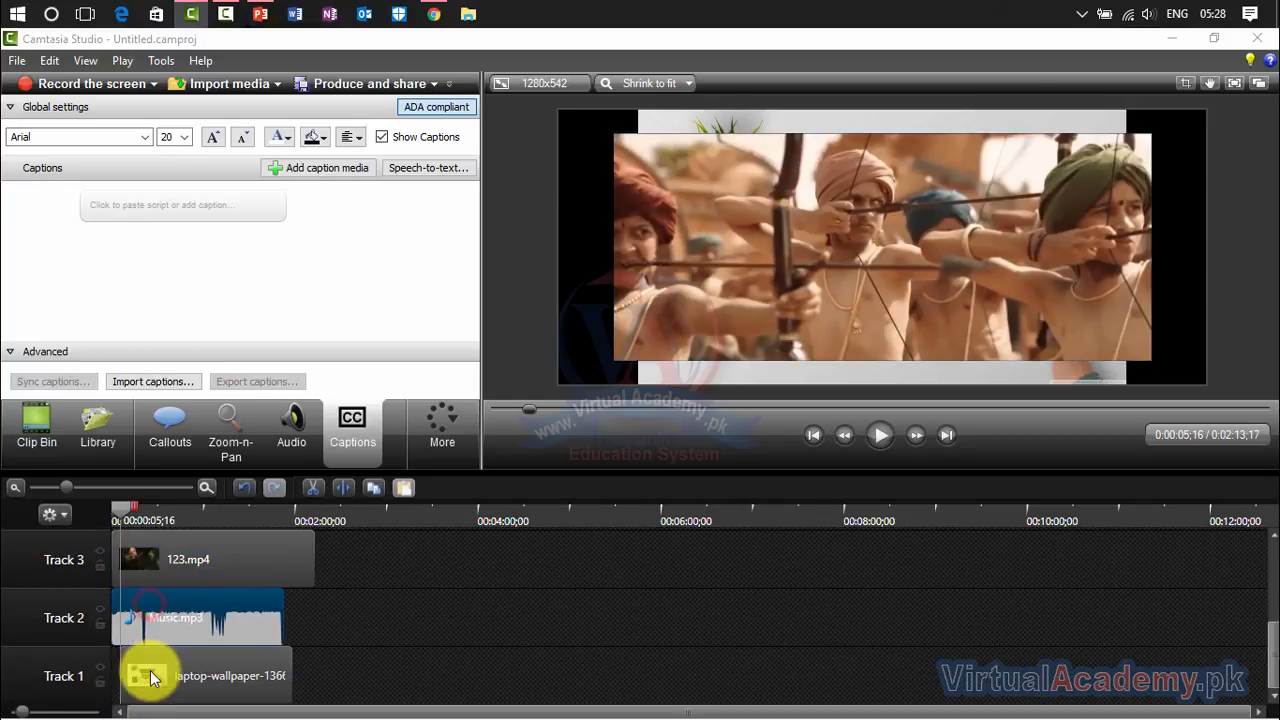
left_click_drag(150, 678, 14, 624)
left_click(298, 522)
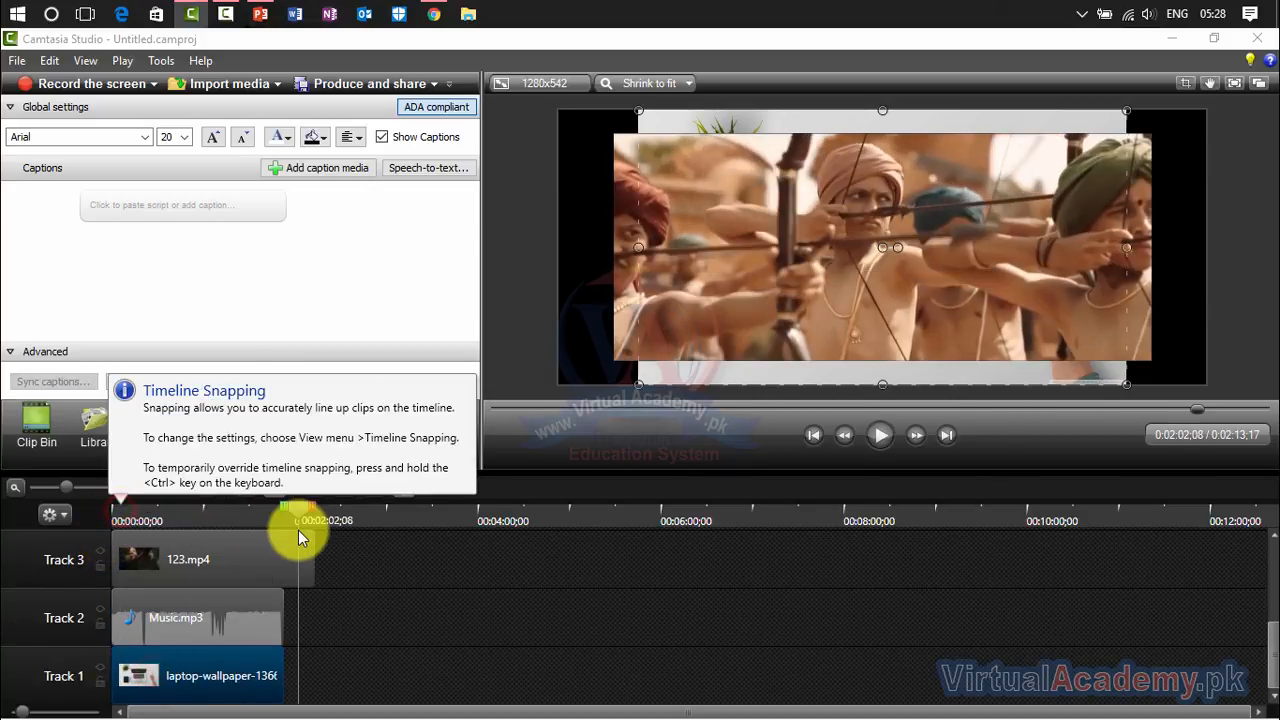
left_click_drag(298, 530, 300, 559)
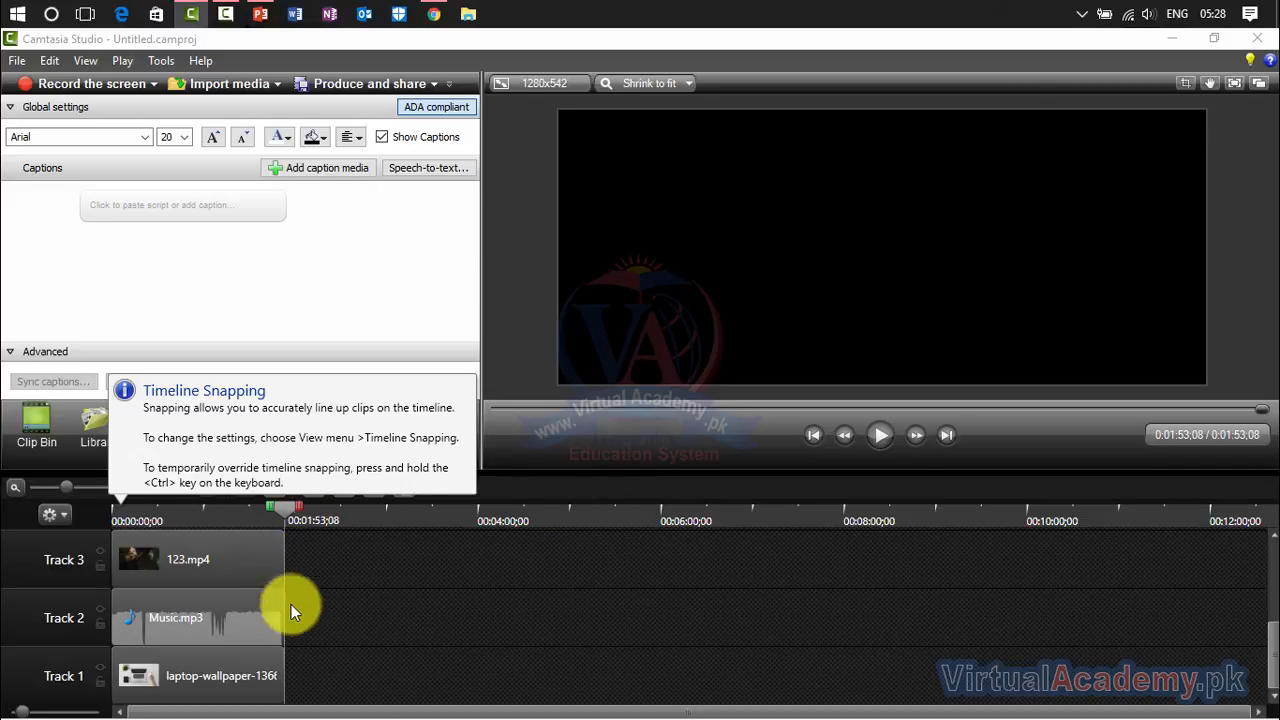
Step: Move the playhead to 0:01:21;10 and enlarge the laptop wallpaper to cover the full width of the canvas
left_click_drag(273, 507, 230, 520)
left_click(243, 653)
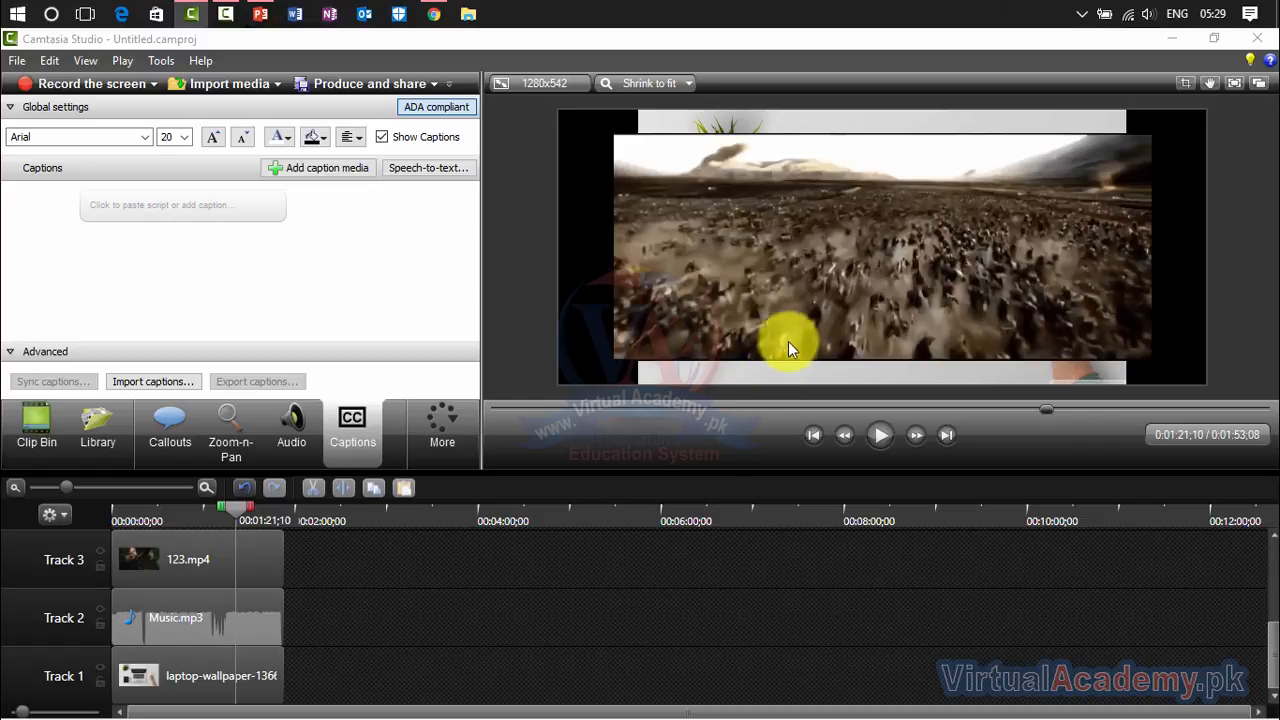
left_click(784, 373)
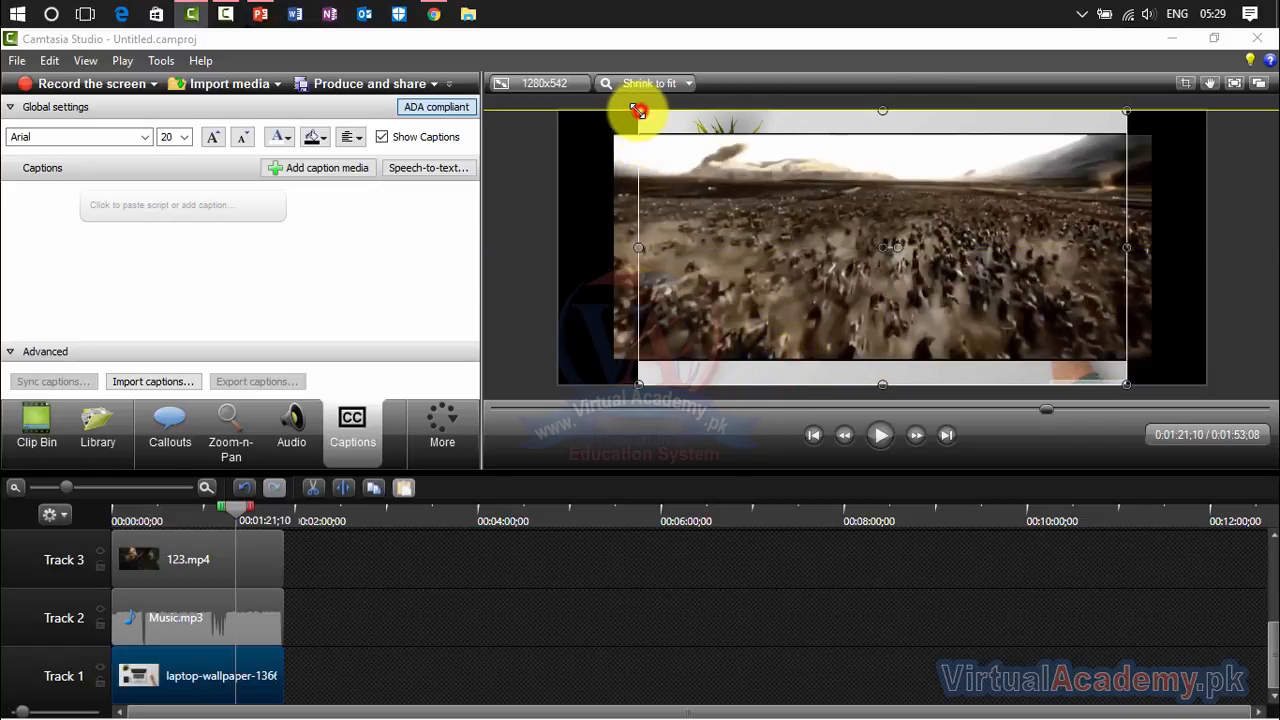
left_click_drag(634, 109, 569, 114)
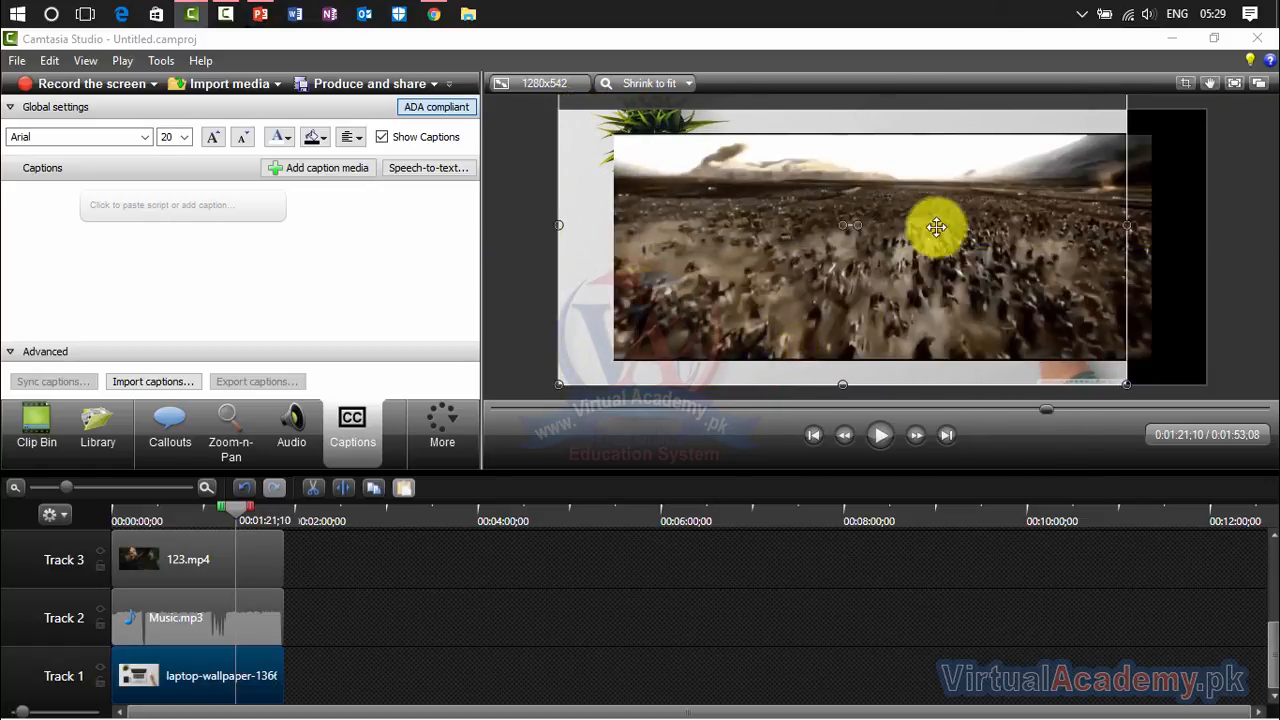
left_click_drag(1122, 385, 1223, 399)
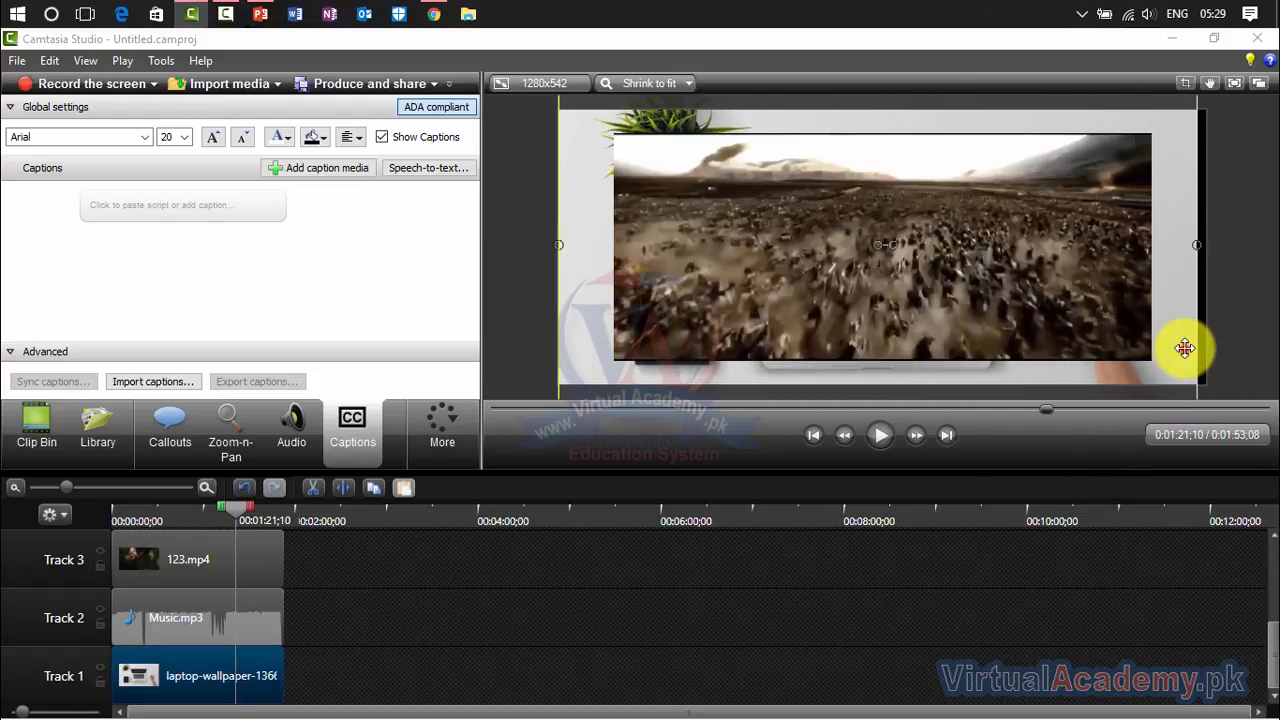
left_click_drag(1193, 240, 1208, 243)
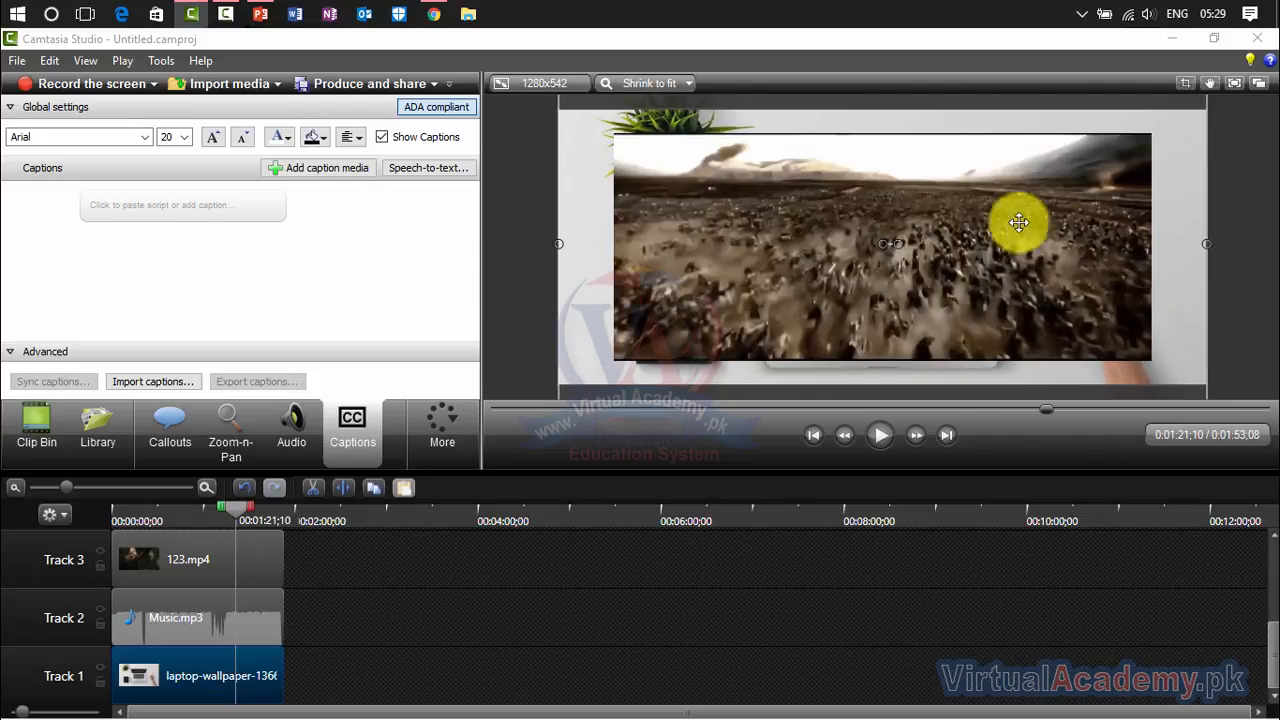
Step: Set the editing dimensions to 1366 wide by 768 high without keeping the aspect ratio
left_click(923, 211)
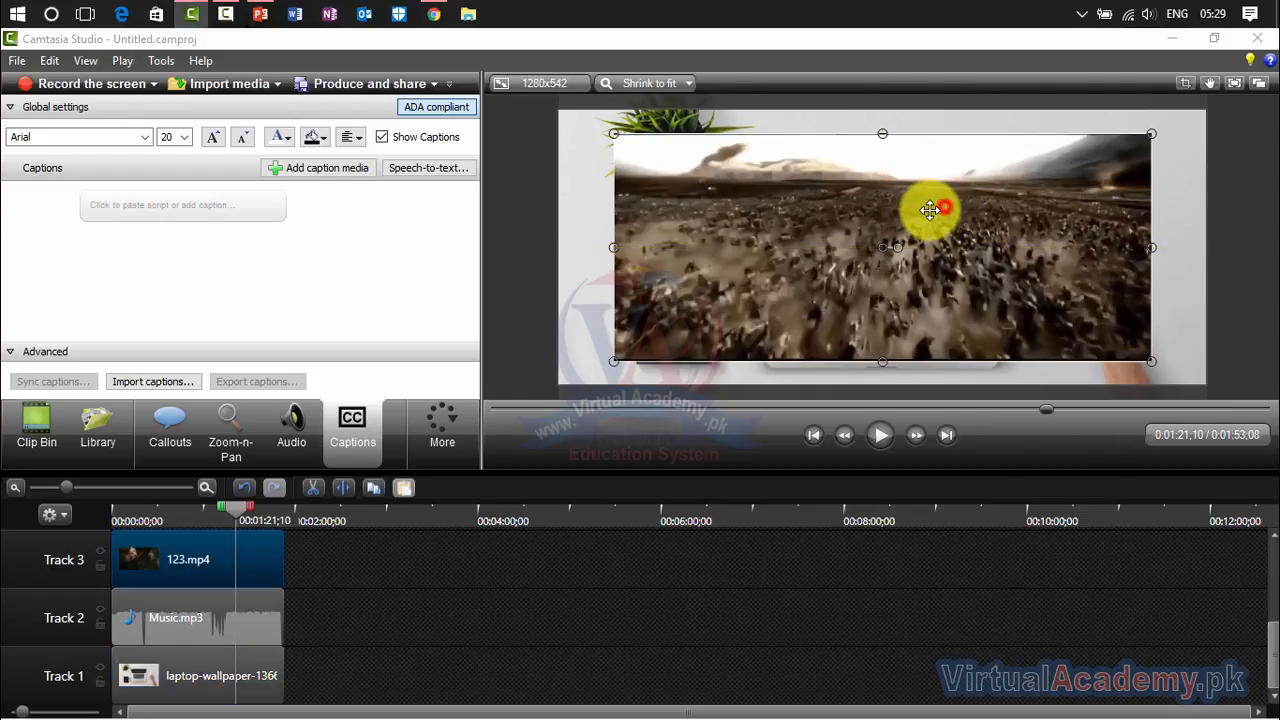
left_click(569, 81)
double_click(586, 420)
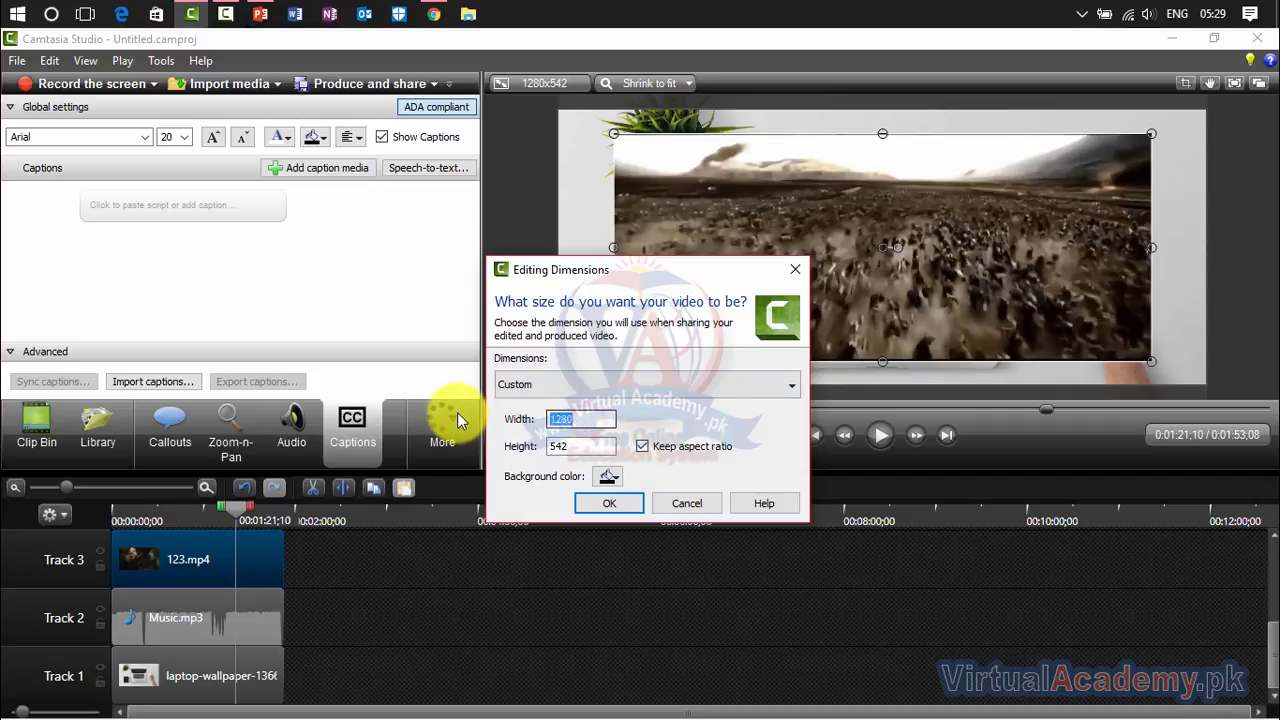
type("136")
type("66")
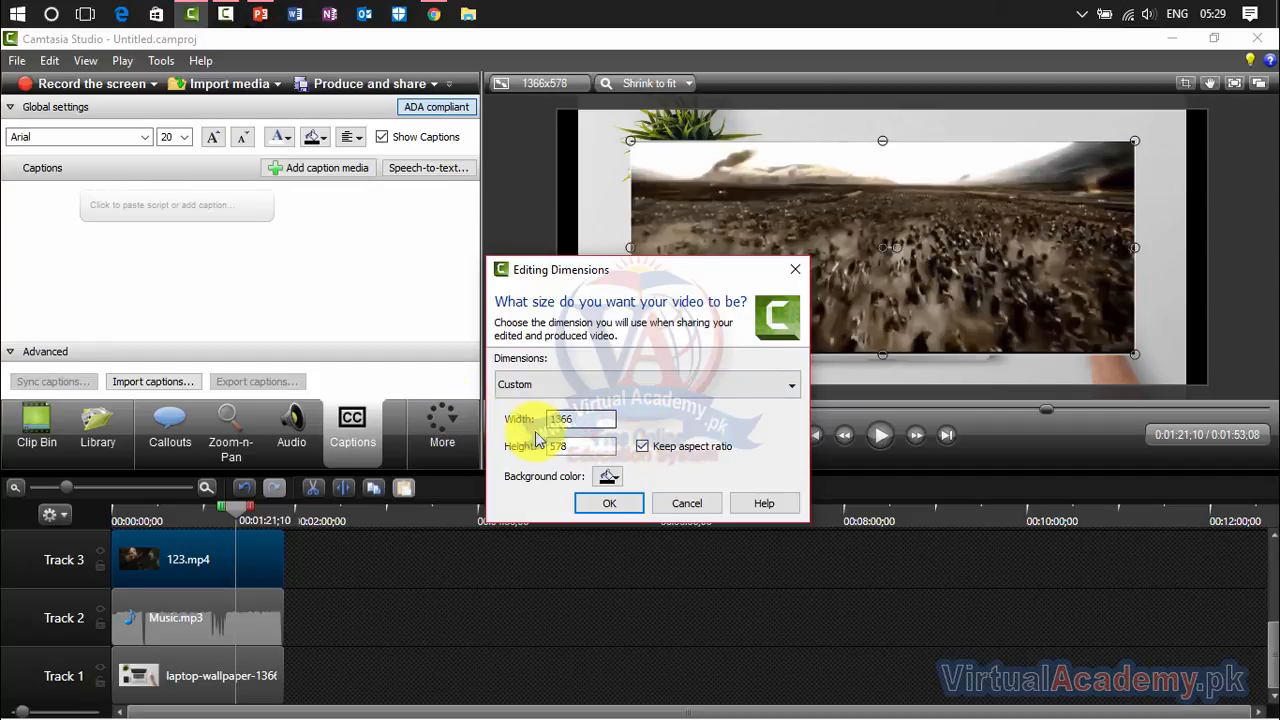
double_click(586, 446)
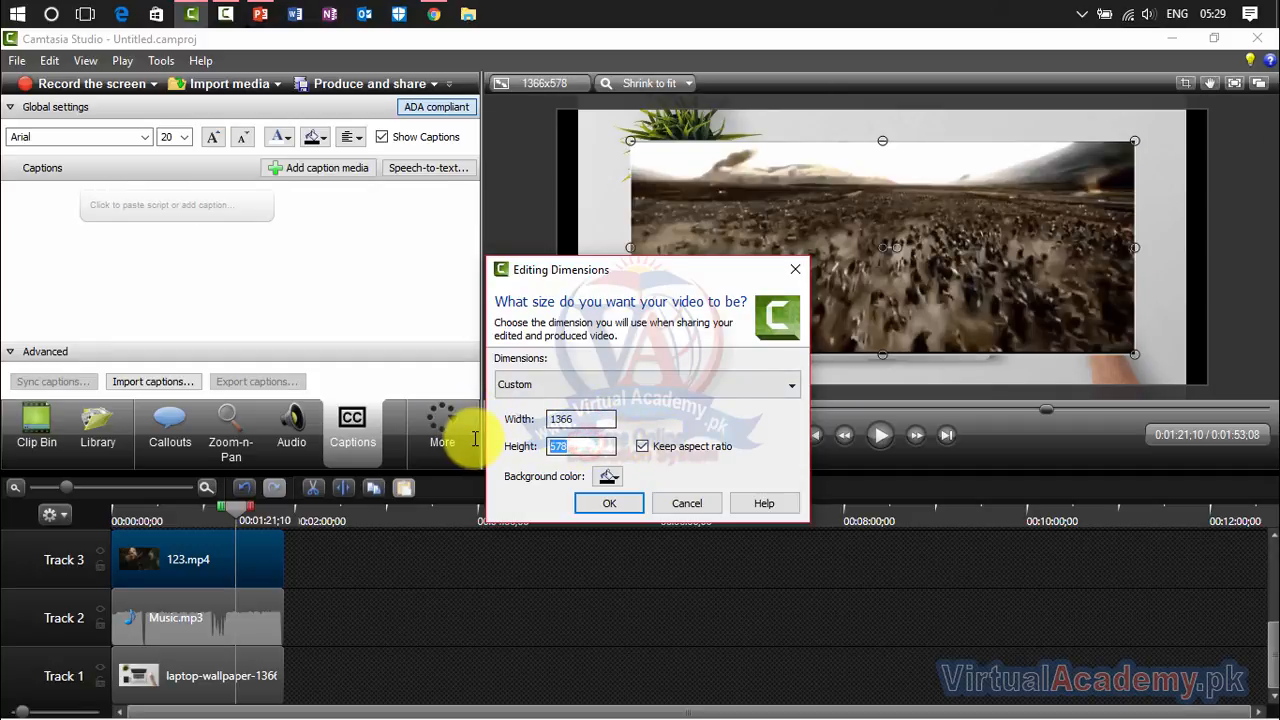
left_click(642, 446)
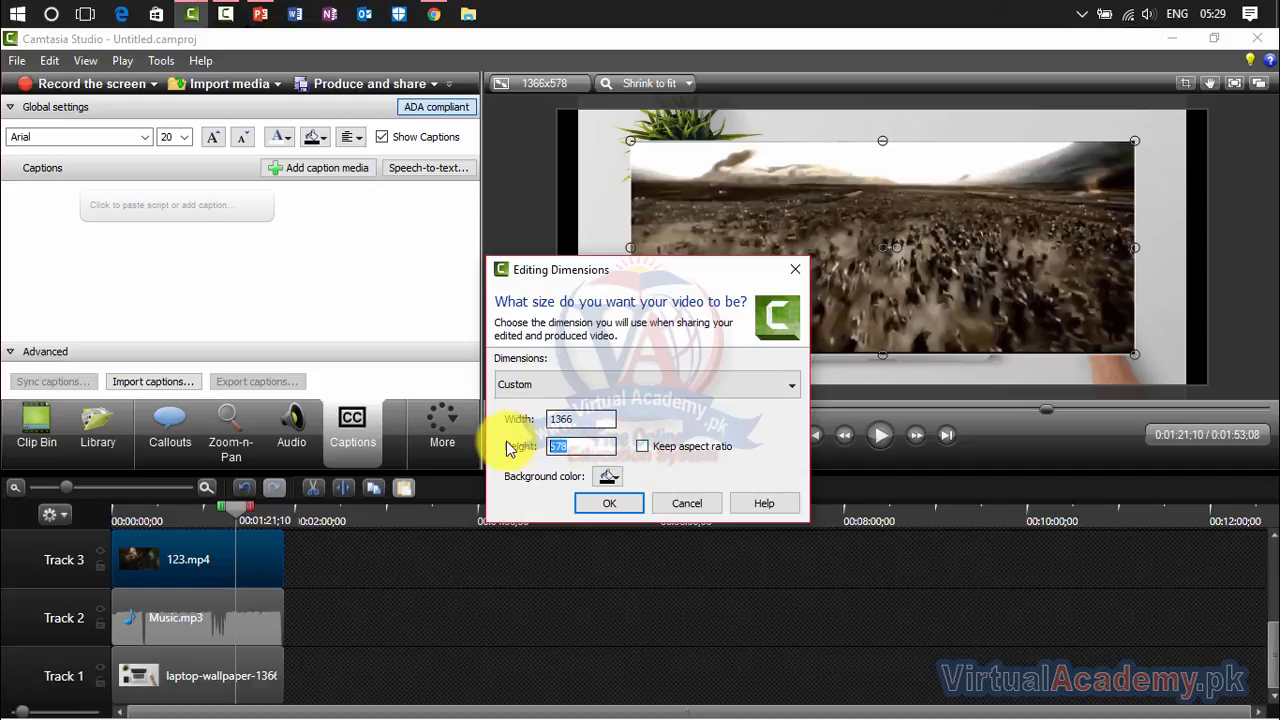
type("768")
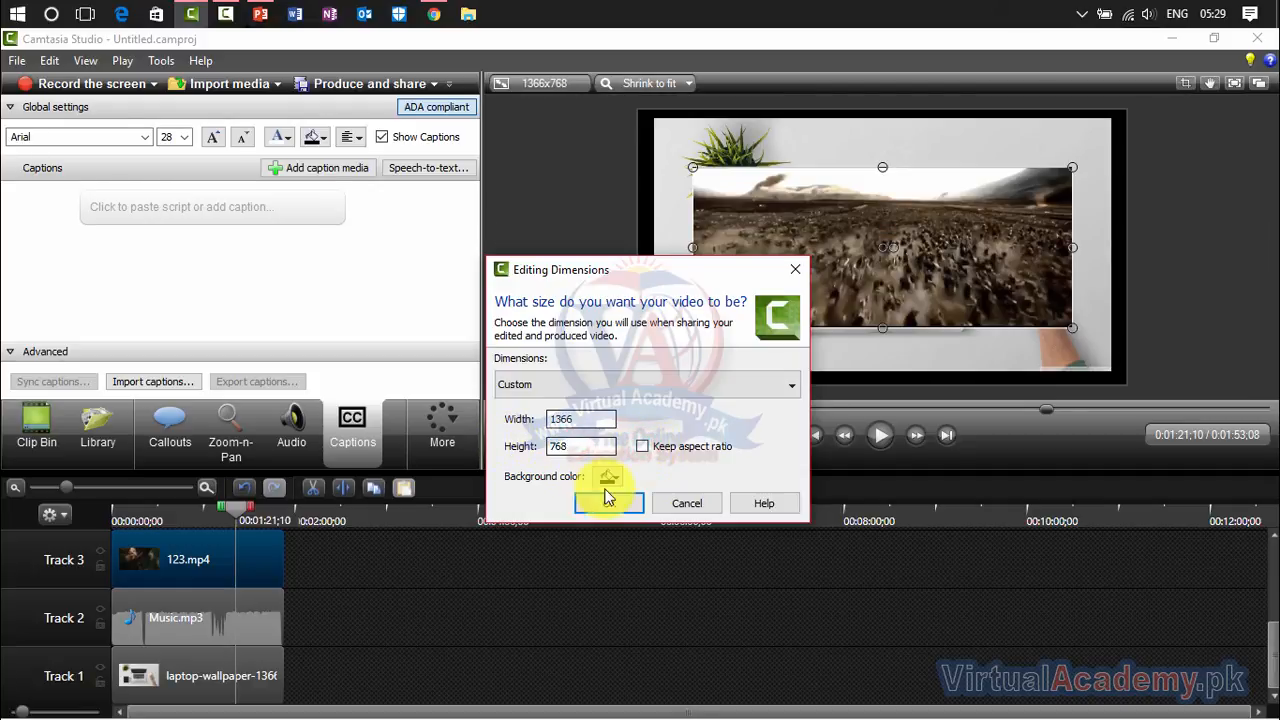
left_click(617, 506)
Step: Stretch the laptop wallpaper to the left, right and top edges of the canvas
left_click(821, 148)
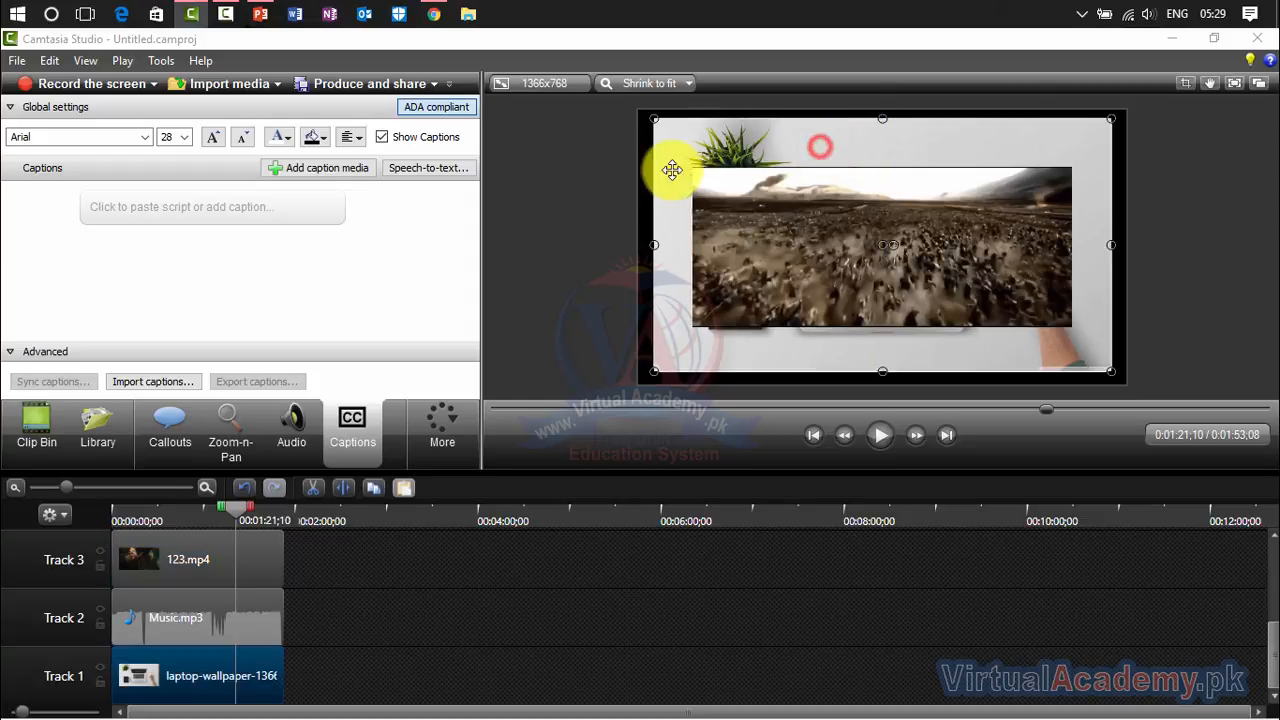
left_click_drag(656, 236, 640, 243)
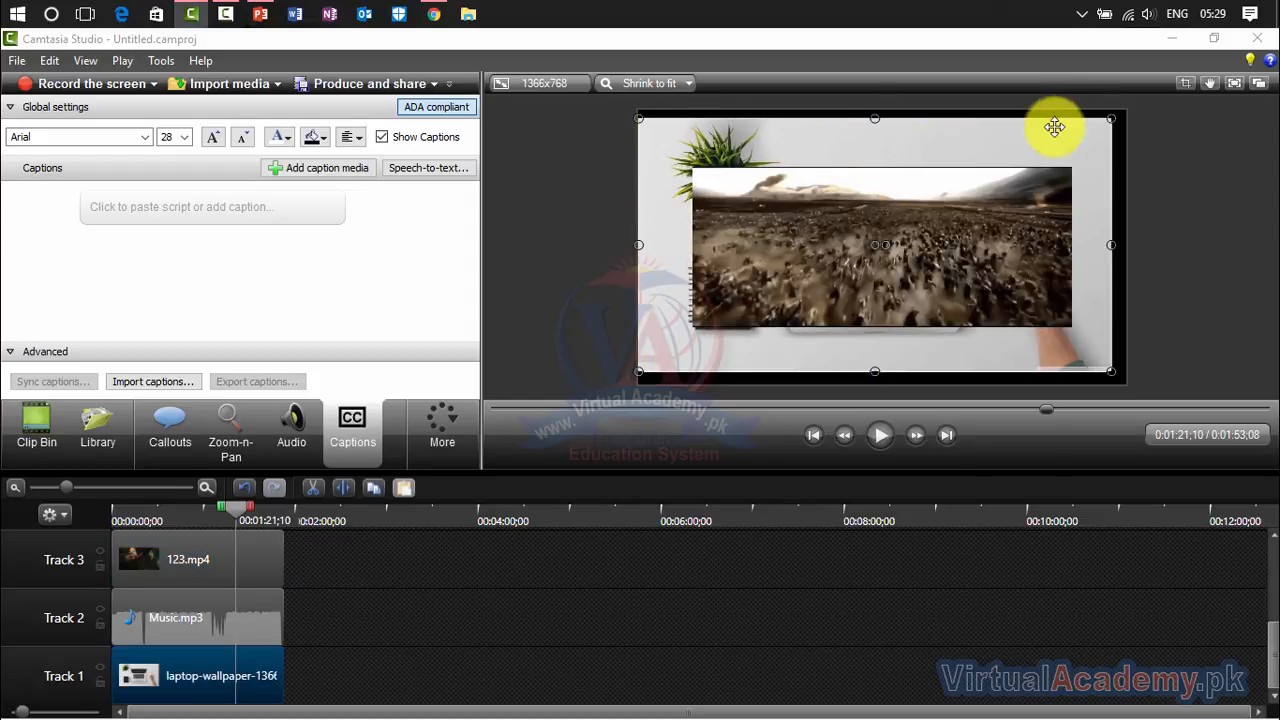
left_click_drag(1110, 117, 1124, 111)
Step: Enlarge the 123.mp4 picture on the canvas, leaving a narrow wallpaper border at both sides
left_click(960, 209)
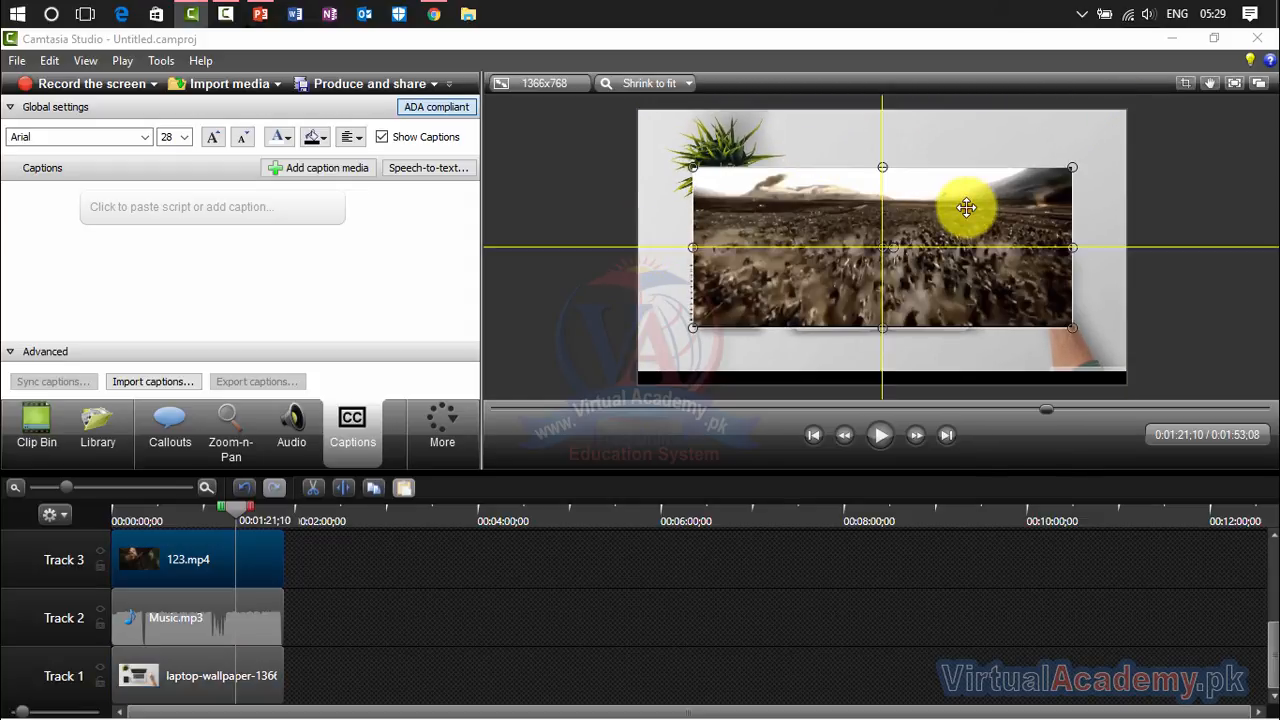
left_click_drag(689, 325, 656, 343)
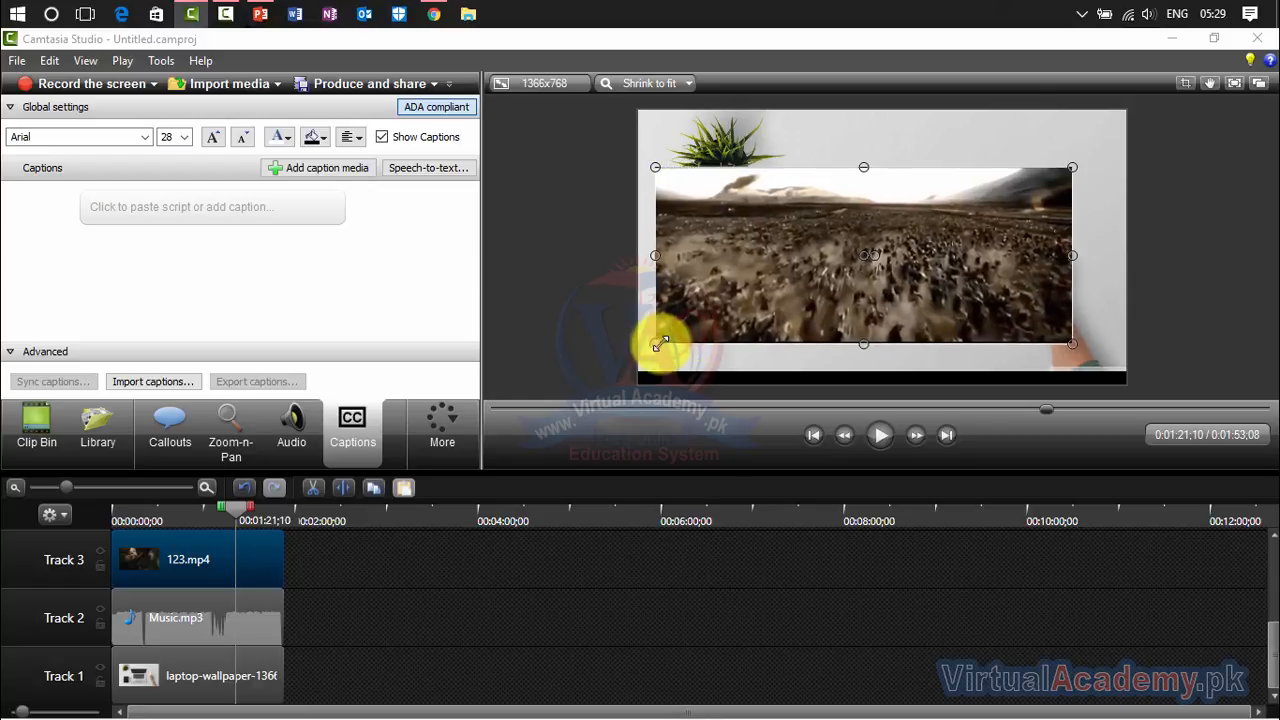
mouse_move(1070, 168)
left_mouse_down()
mouse_move(1094, 143)
mouse_move(1063, 157)
left_mouse_up()
Step: Stretch the wallpaper's lower edge to the bottom of the canvas and leave all clips deselected
left_click(945, 362)
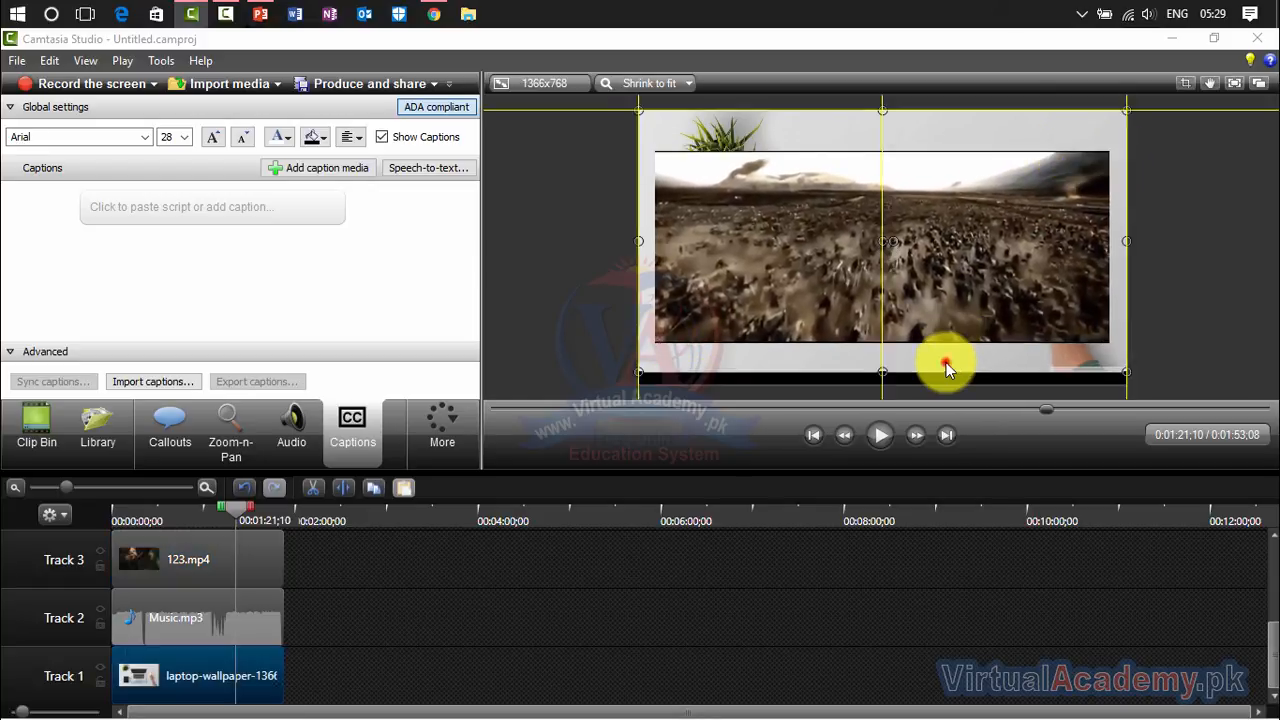
left_click_drag(885, 372, 882, 388)
left_click(1155, 246)
left_click(943, 266)
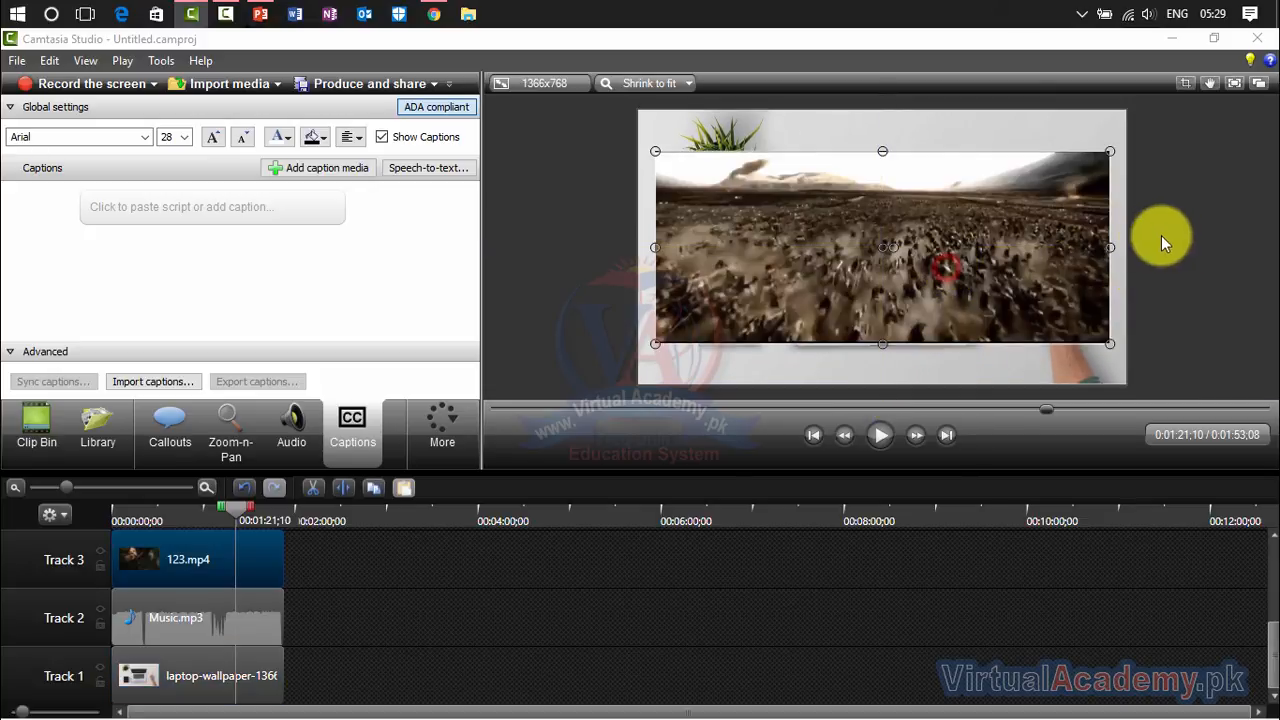
left_click(1159, 233)
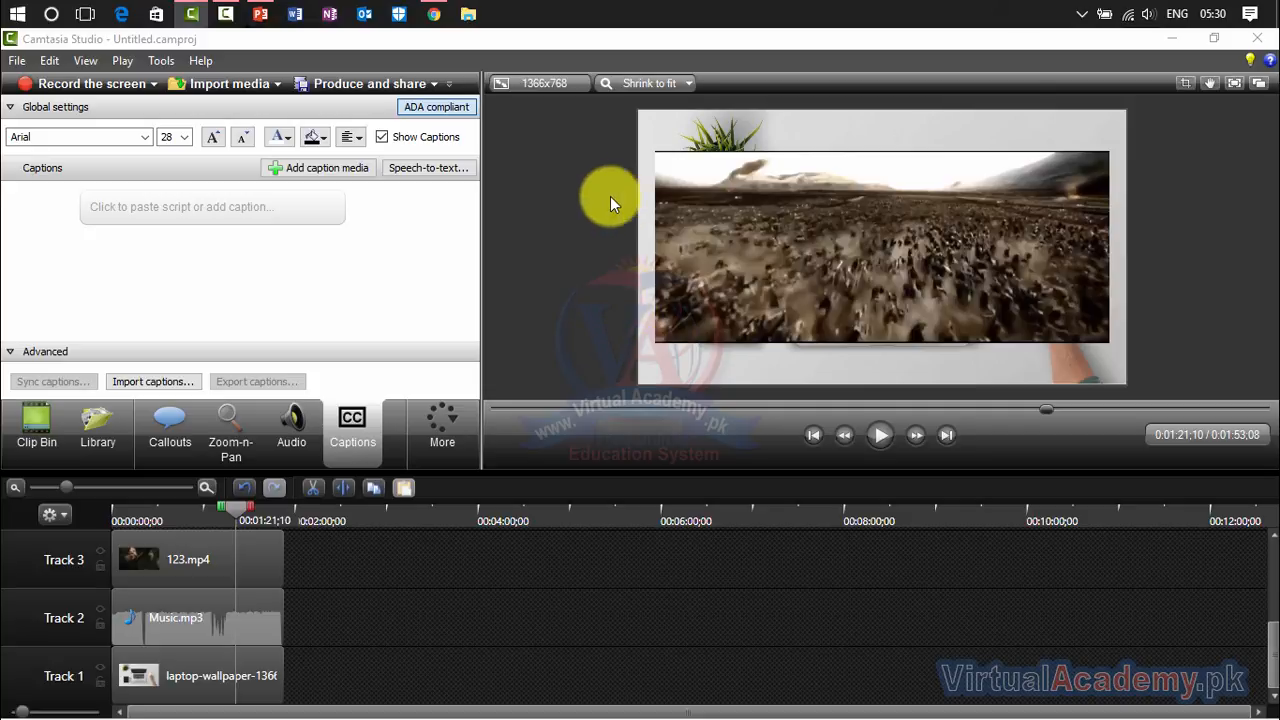
Step: Start producing the video with custom production settings in the MP4 - Smart Player (Flash / HTML5) format
left_click(357, 87)
left_click(735, 220)
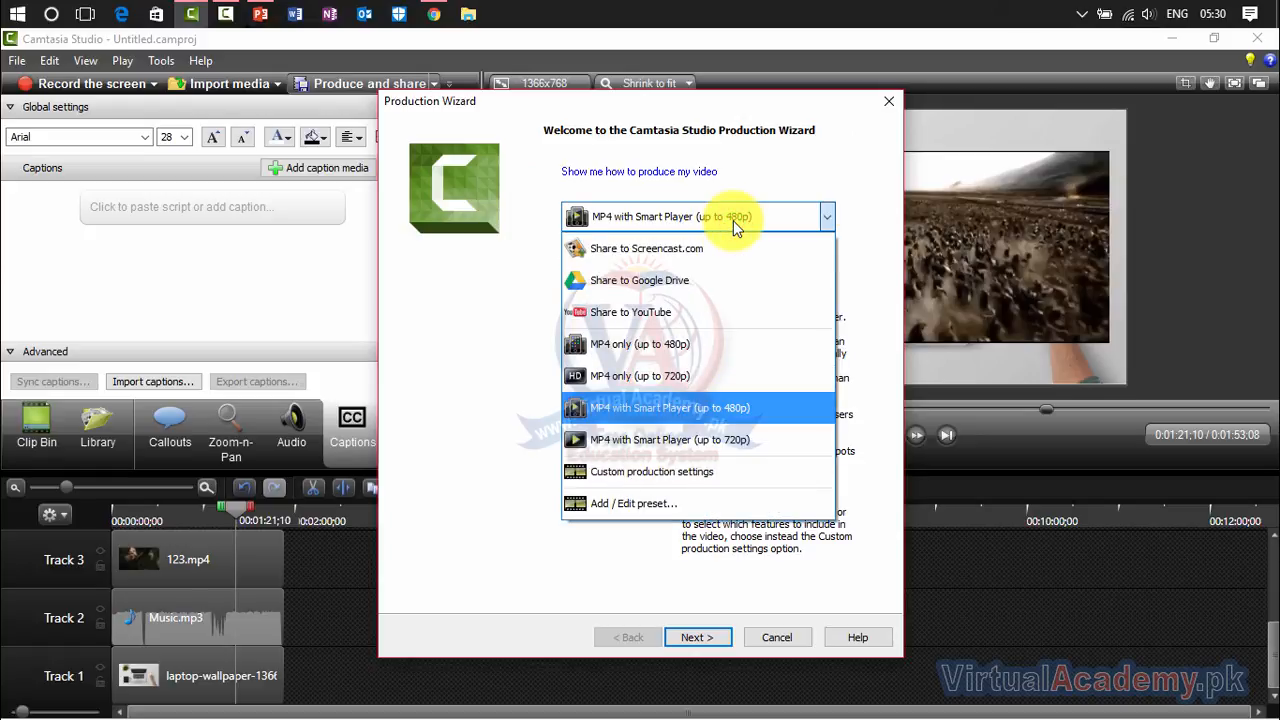
left_click(666, 471)
left_click(700, 638)
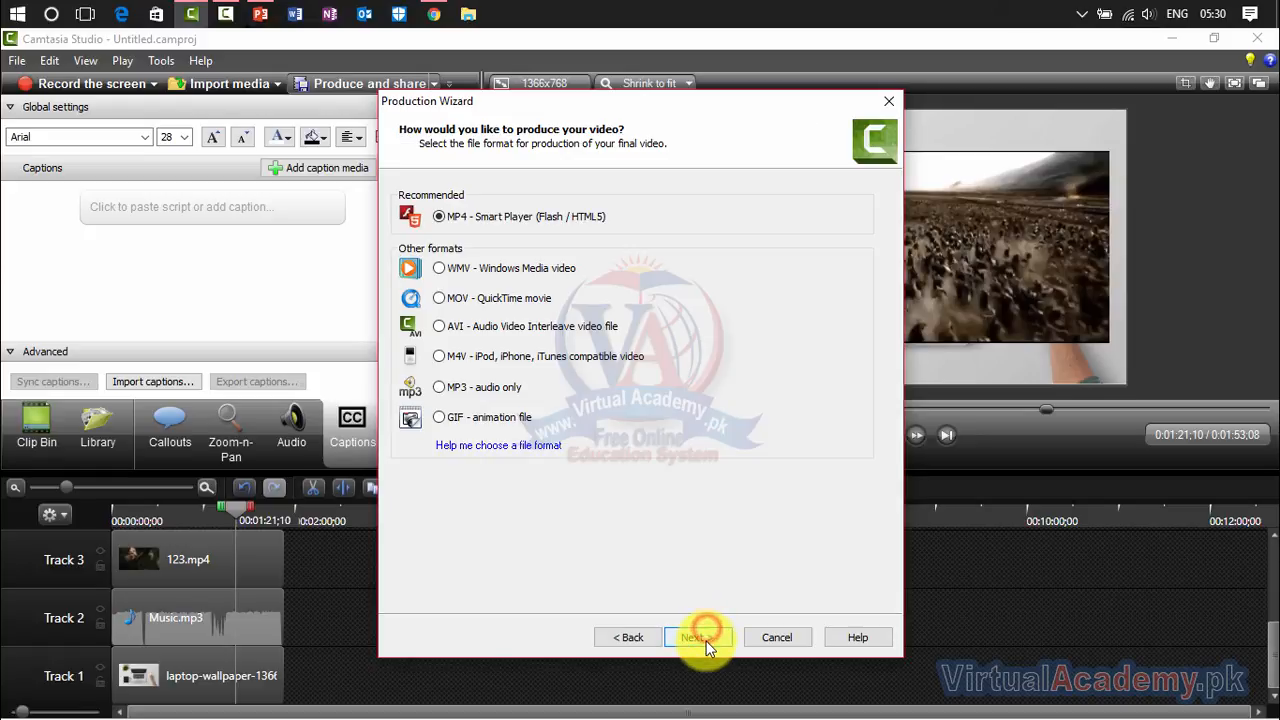
left_click(704, 638)
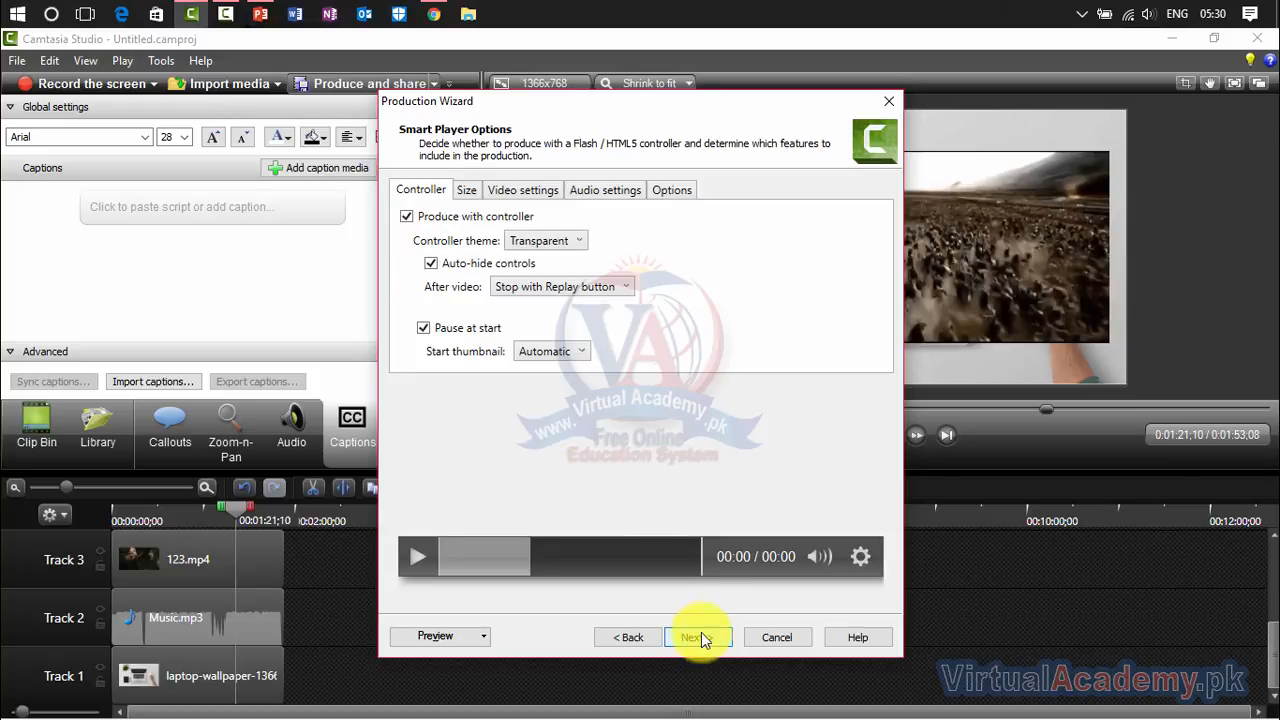
Step: Turn off producing with a controller and proceed to the output file settings
left_click(422, 218)
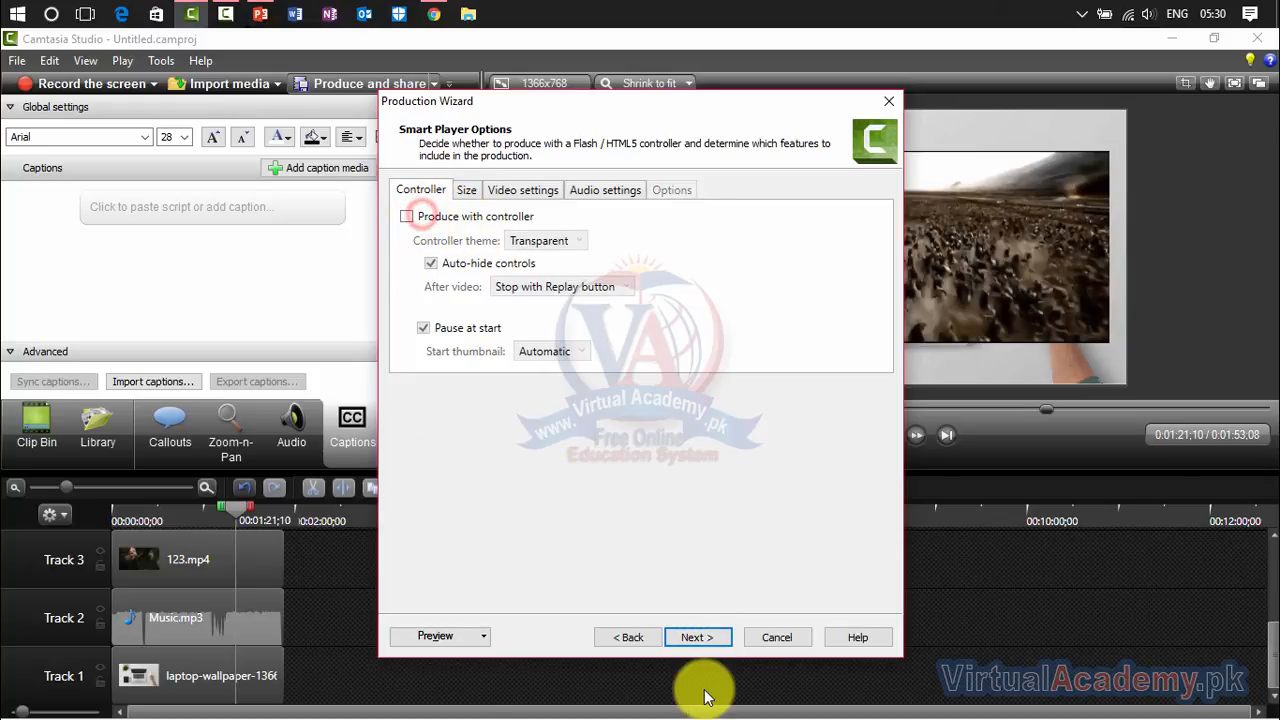
left_click(700, 640)
left_click(700, 640)
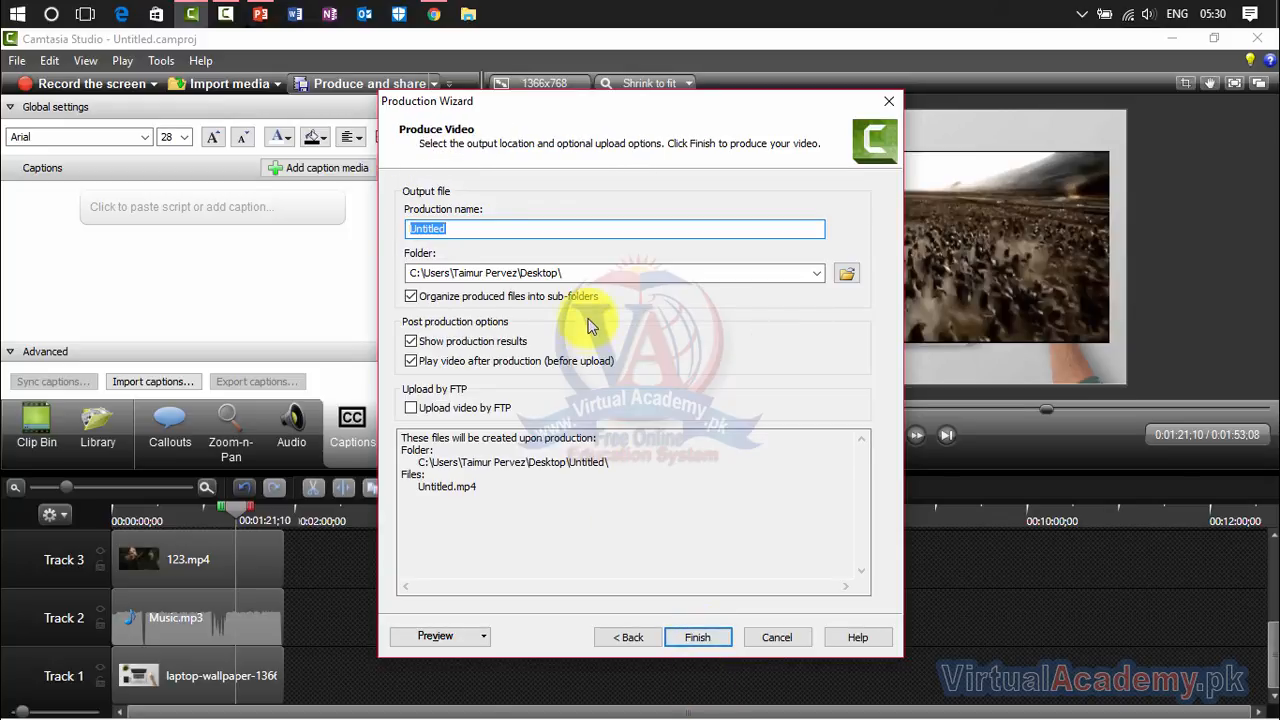
Step: Set the output to 12345.mp4 in the 12345 folder on the Desktop, produce the video and close the production results
left_click(843, 273)
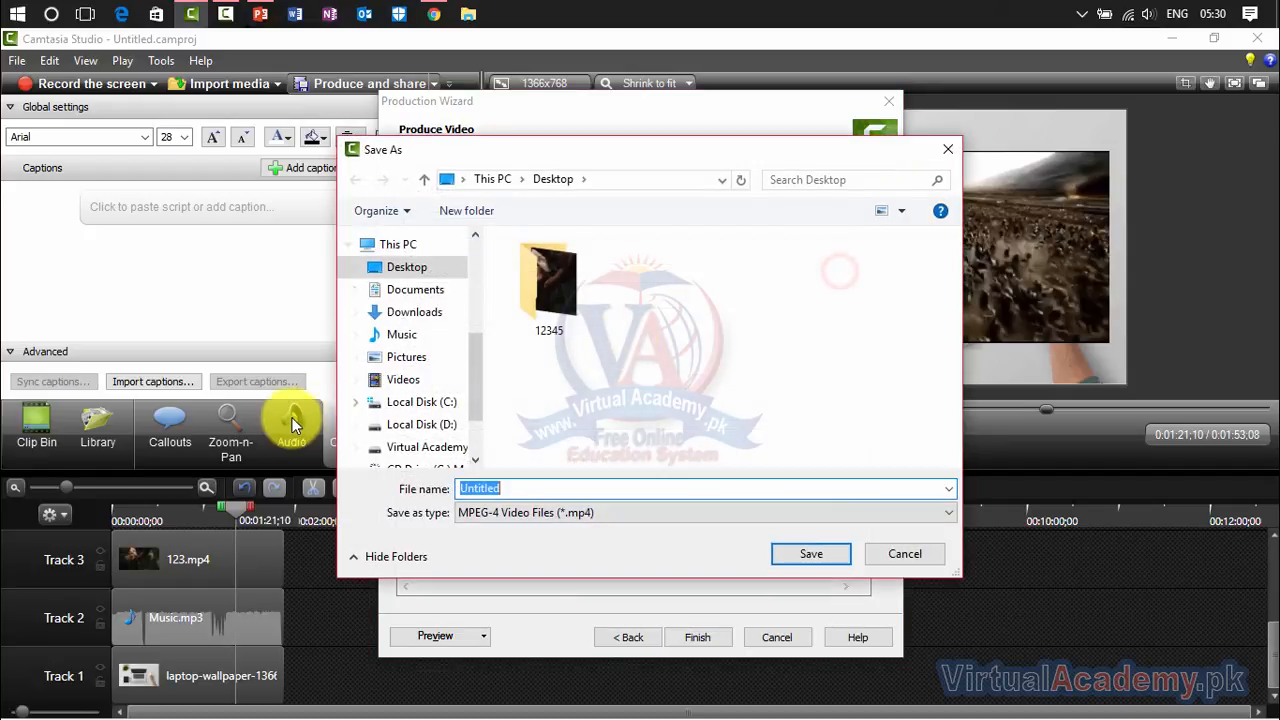
left_click(410, 267)
left_click(538, 290)
double_click(538, 290)
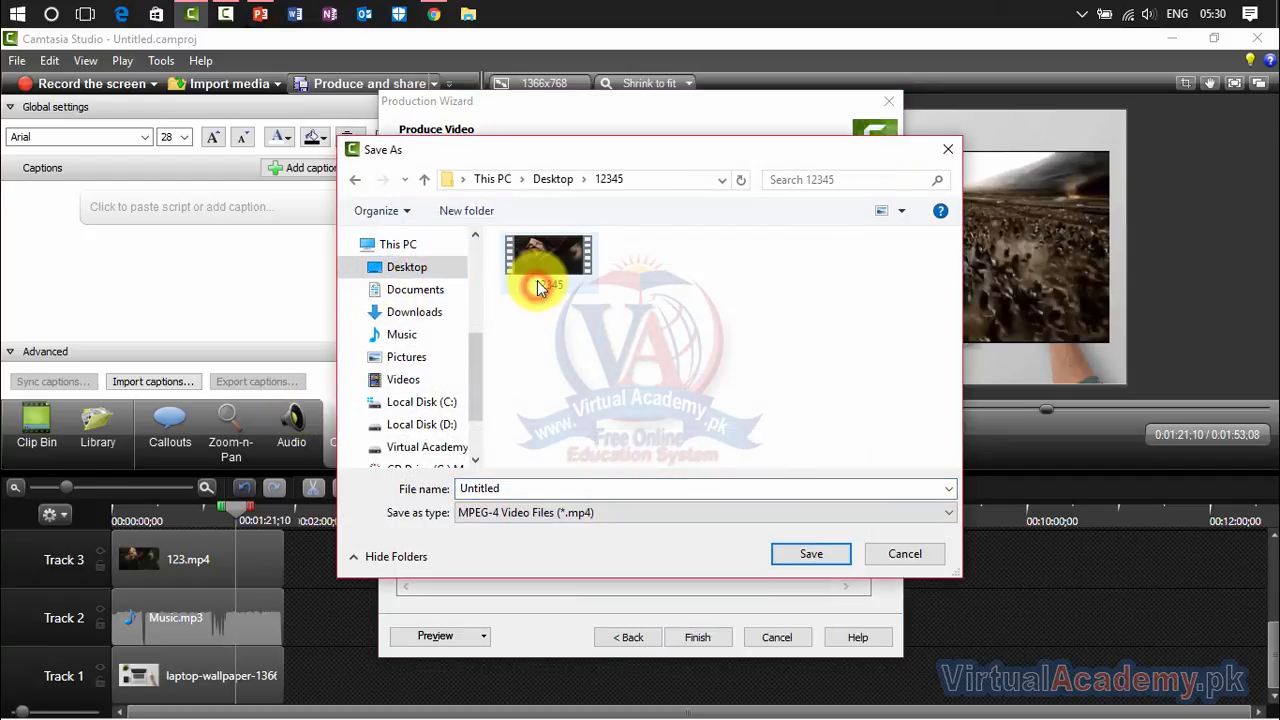
left_click(543, 272)
left_click(800, 555)
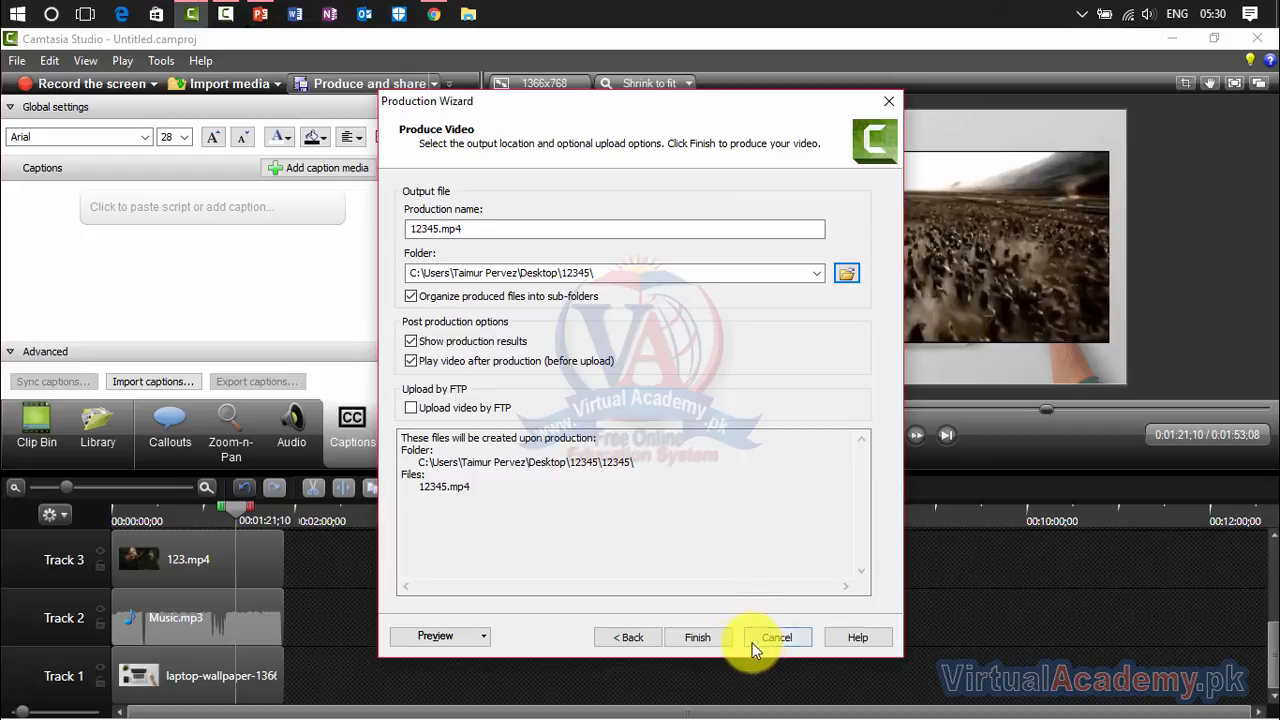
left_click(700, 640)
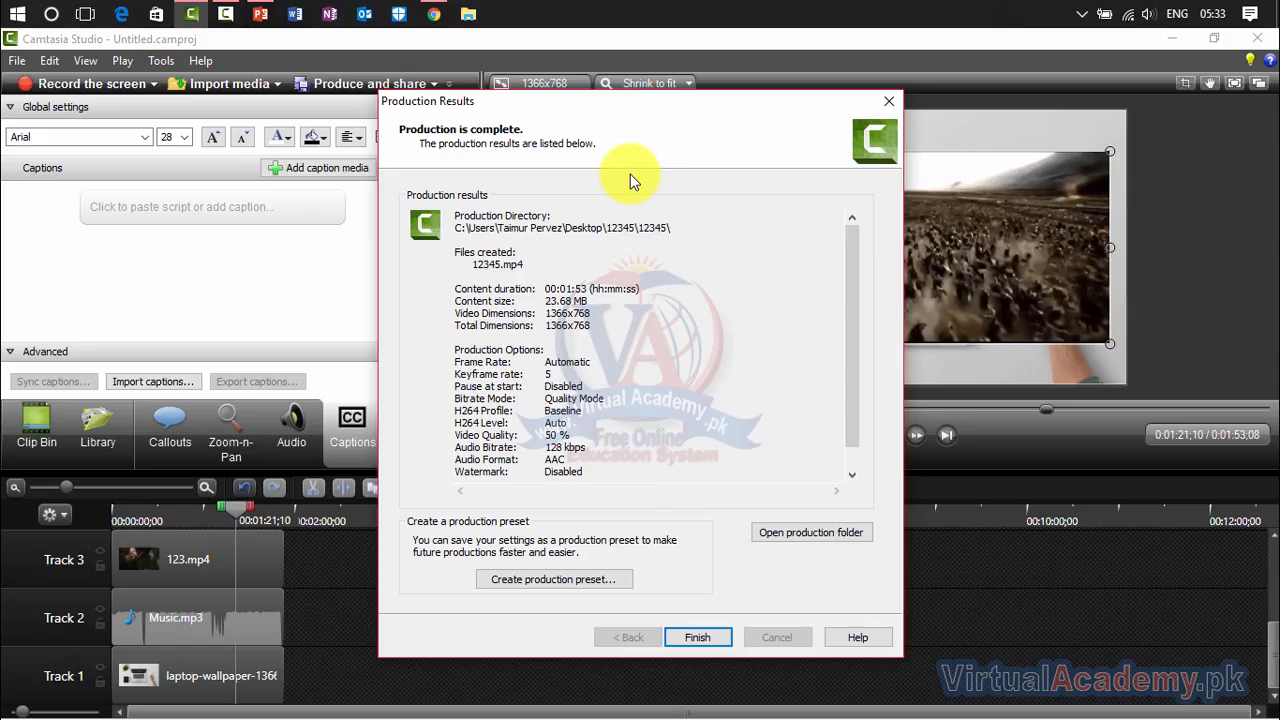
left_click(718, 637)
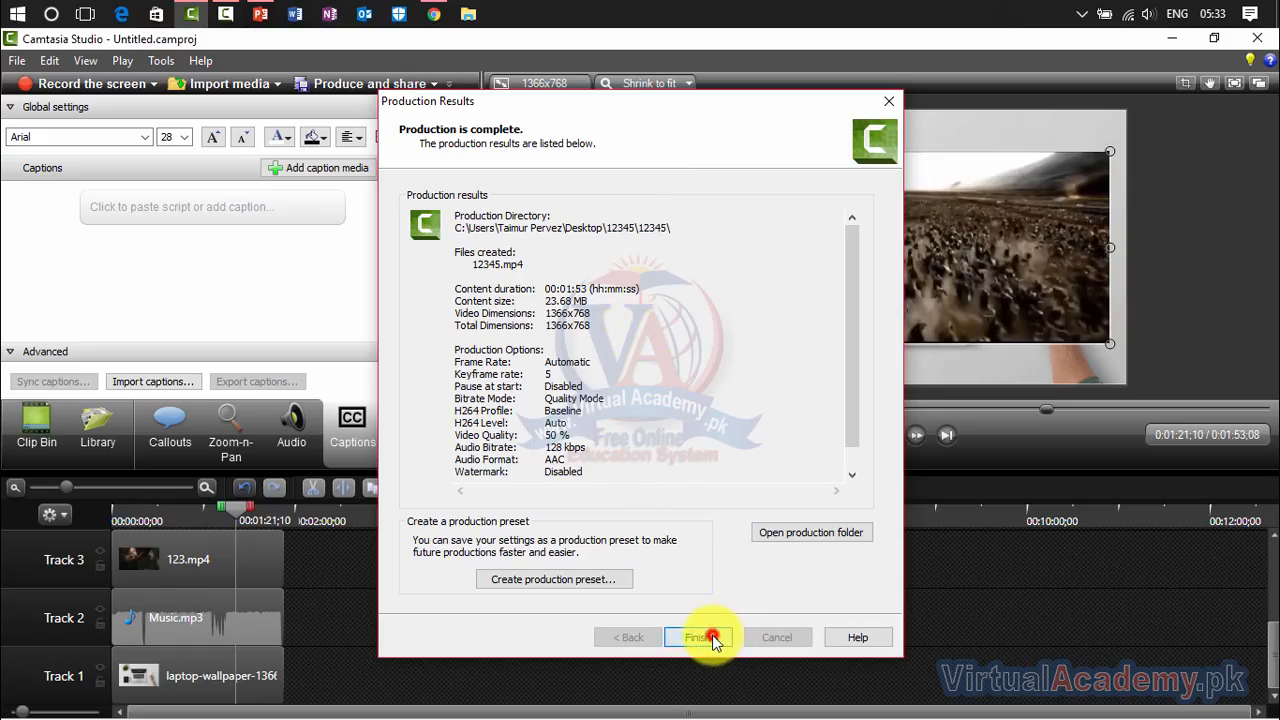
Step: Switch to YouTube in Chrome and upload the produced 12345 video from the inner 12345 folder on the Desktop
left_click(433, 14)
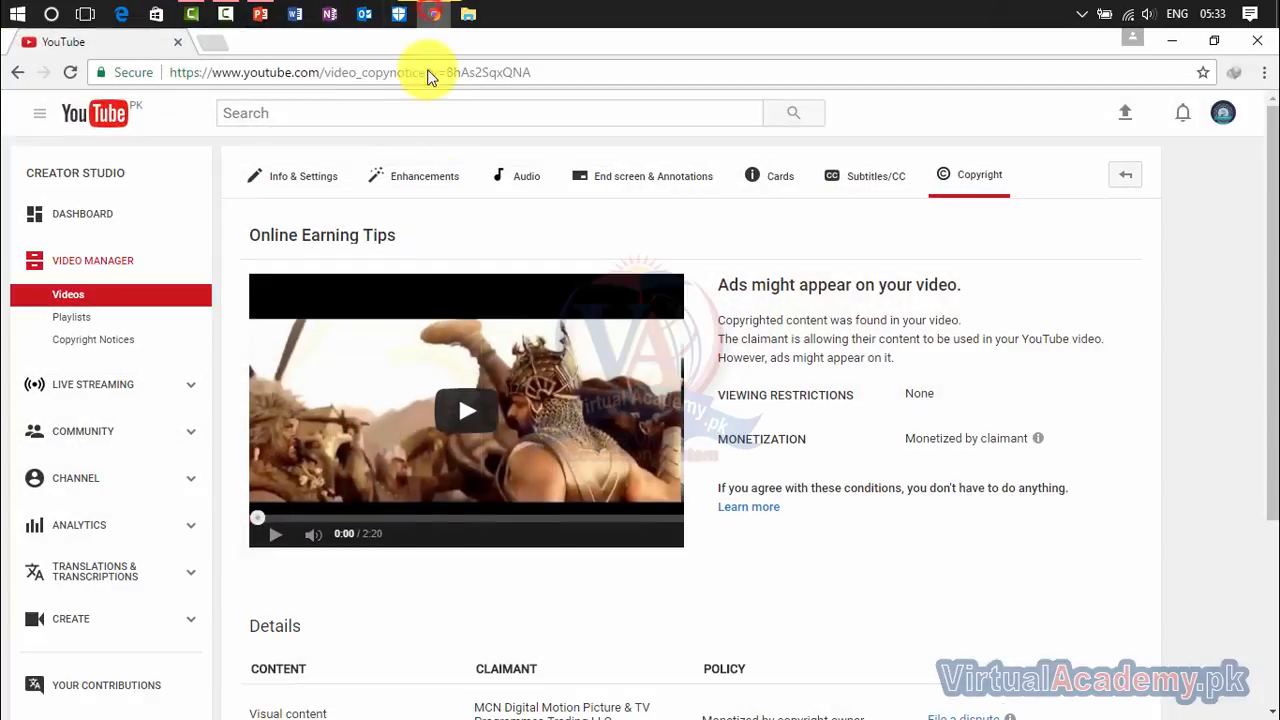
left_click(1128, 115)
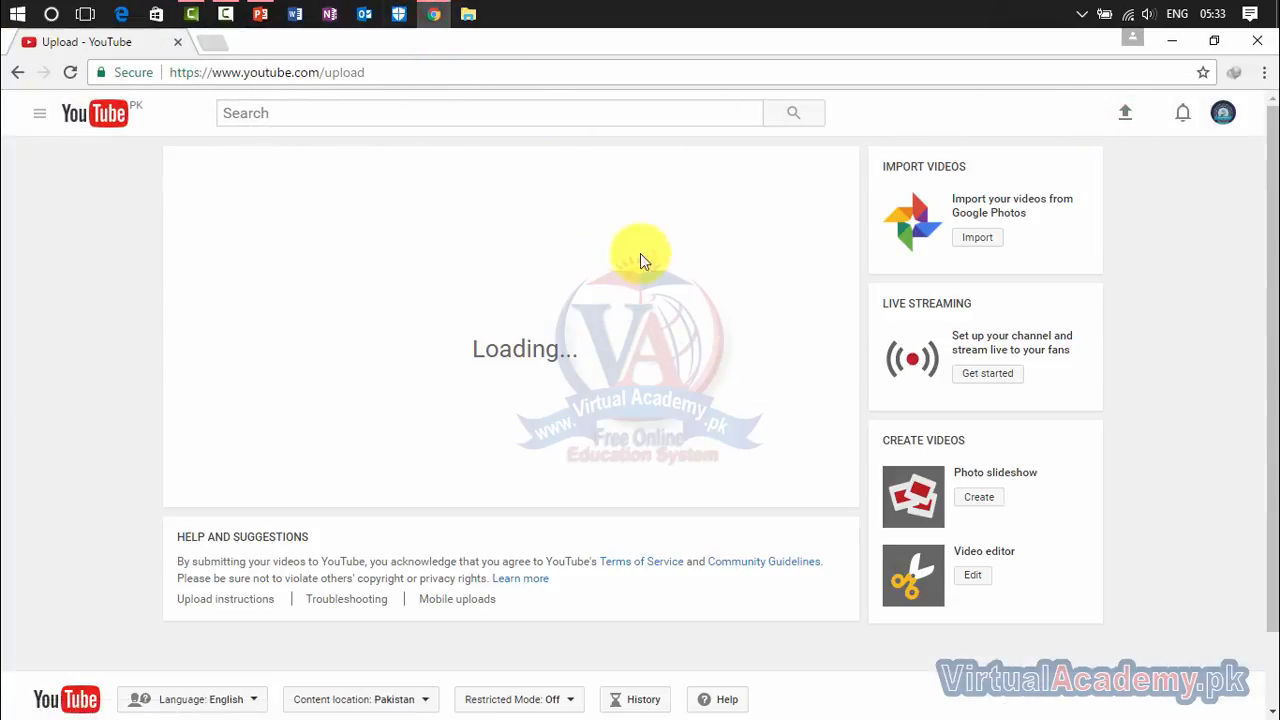
left_click(716, 345)
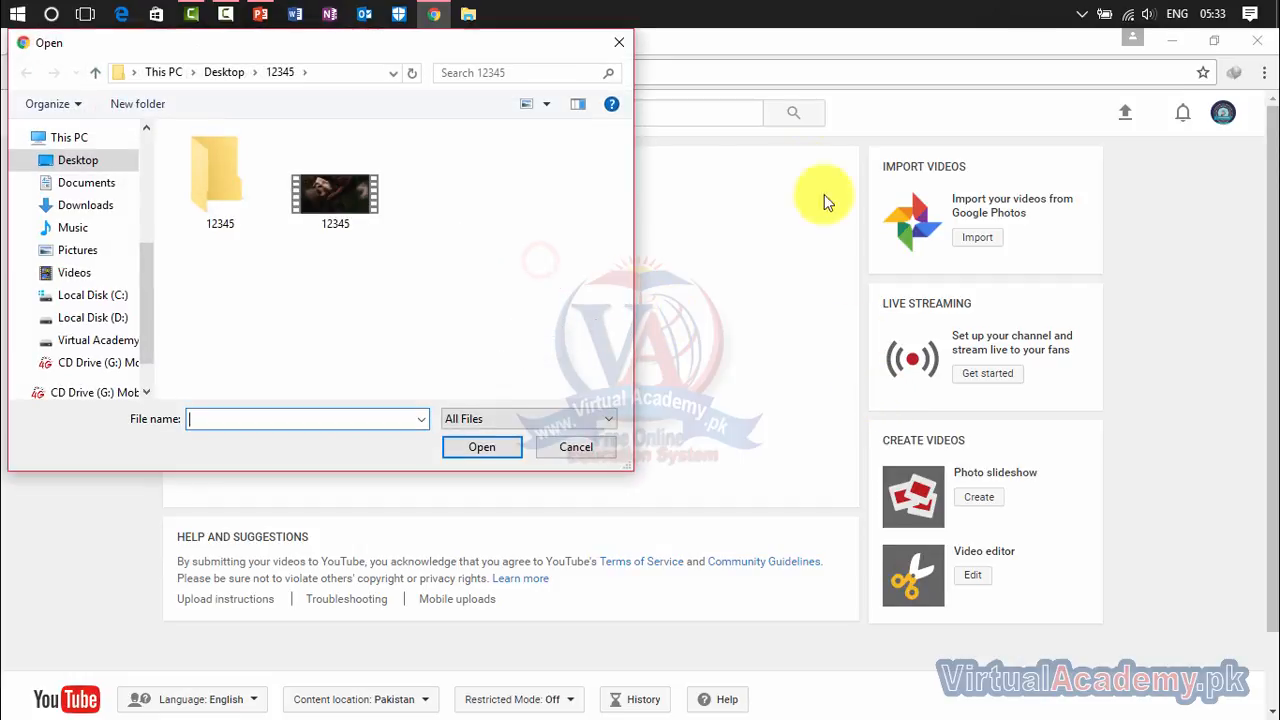
left_click(230, 210)
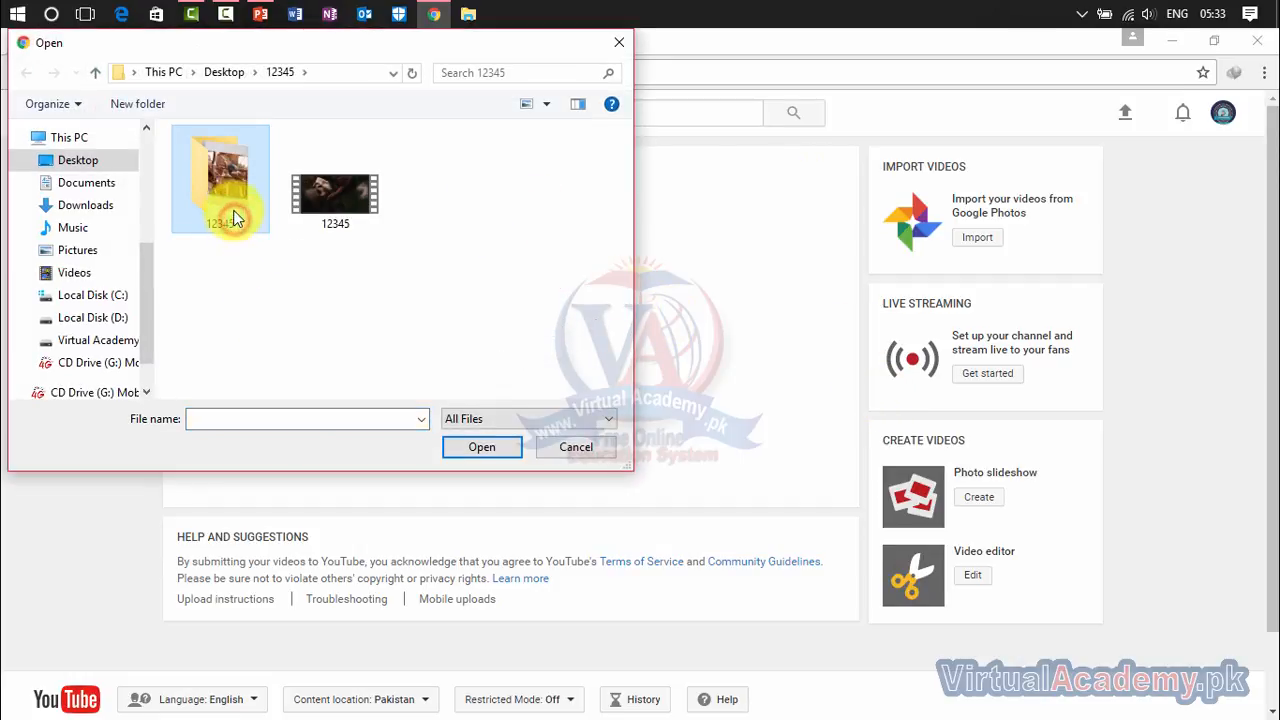
double_click(233, 206)
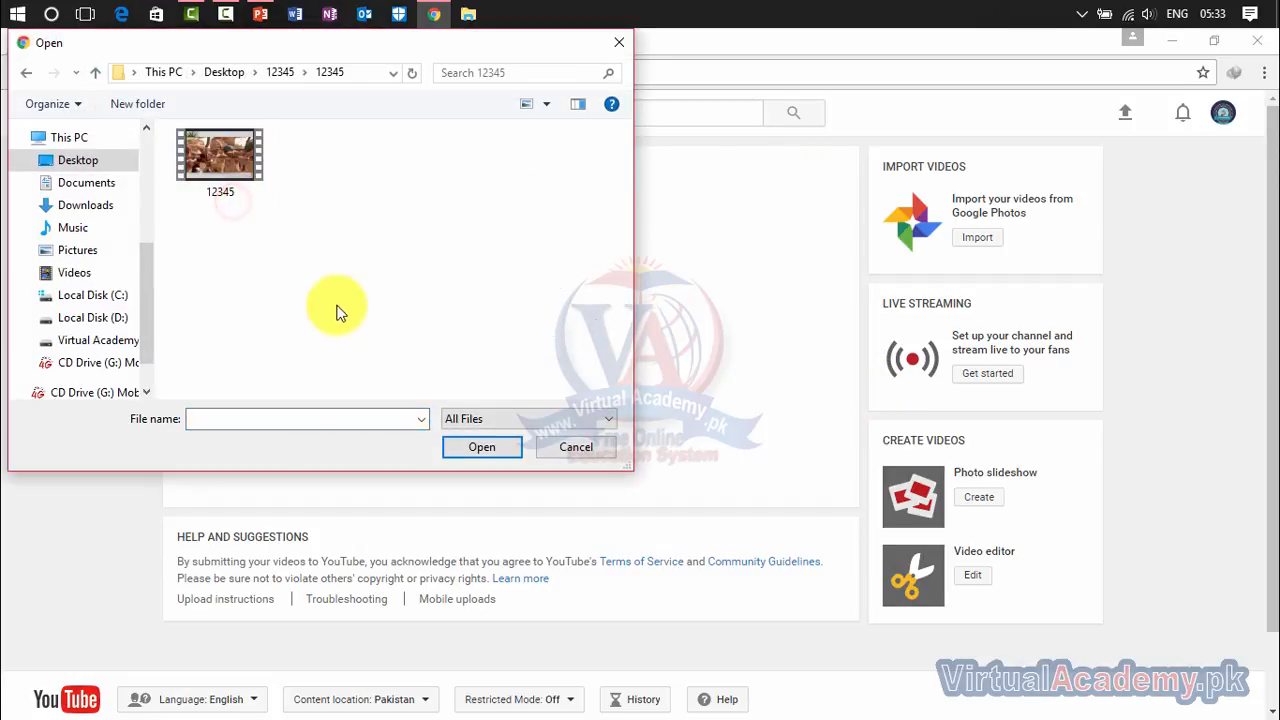
double_click(240, 166)
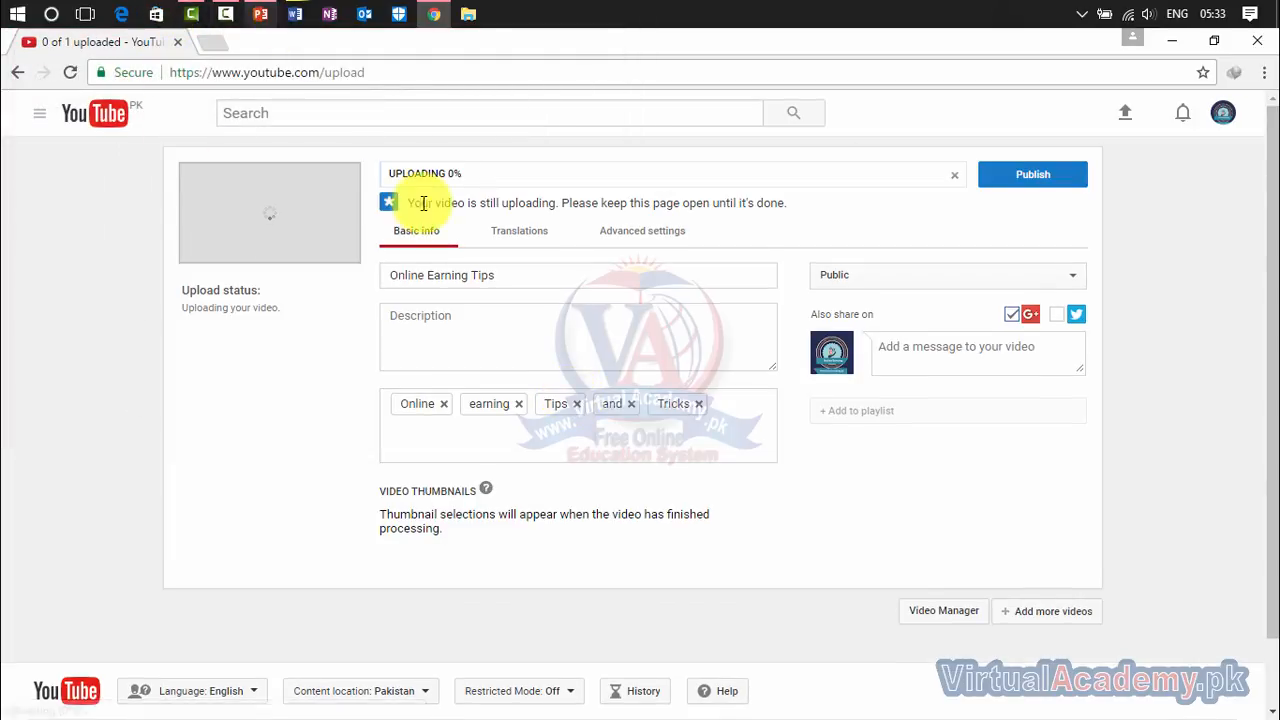
Step: Open the produced 12345 video from the Desktop's nested 12345 folders, skim through its playback and close the player
left_click(438, 13)
left_click(467, 14)
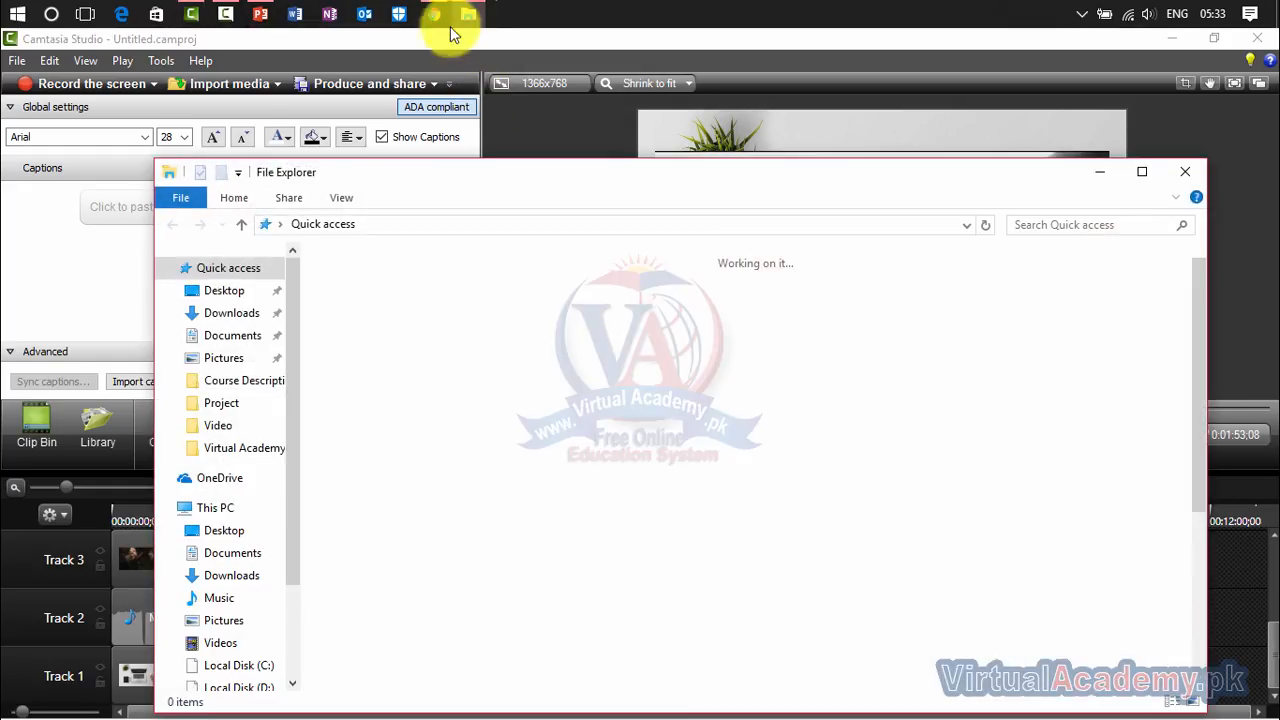
left_click(250, 313)
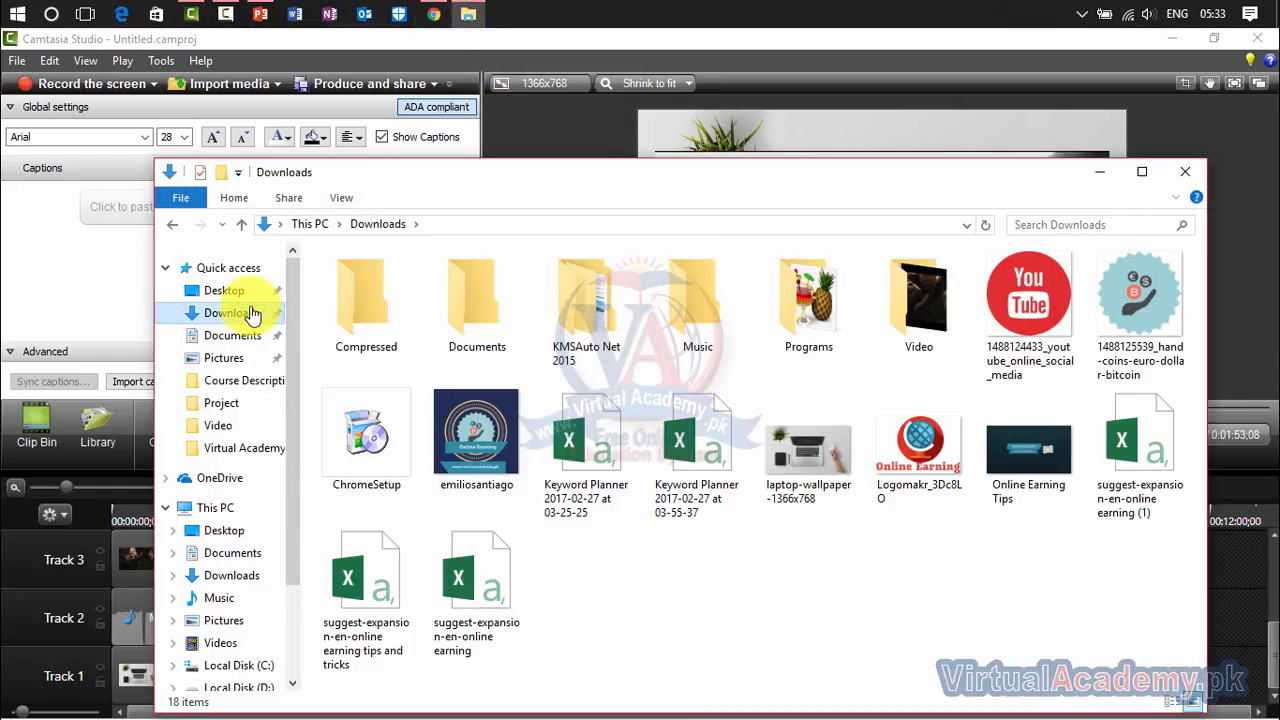
left_click(246, 290)
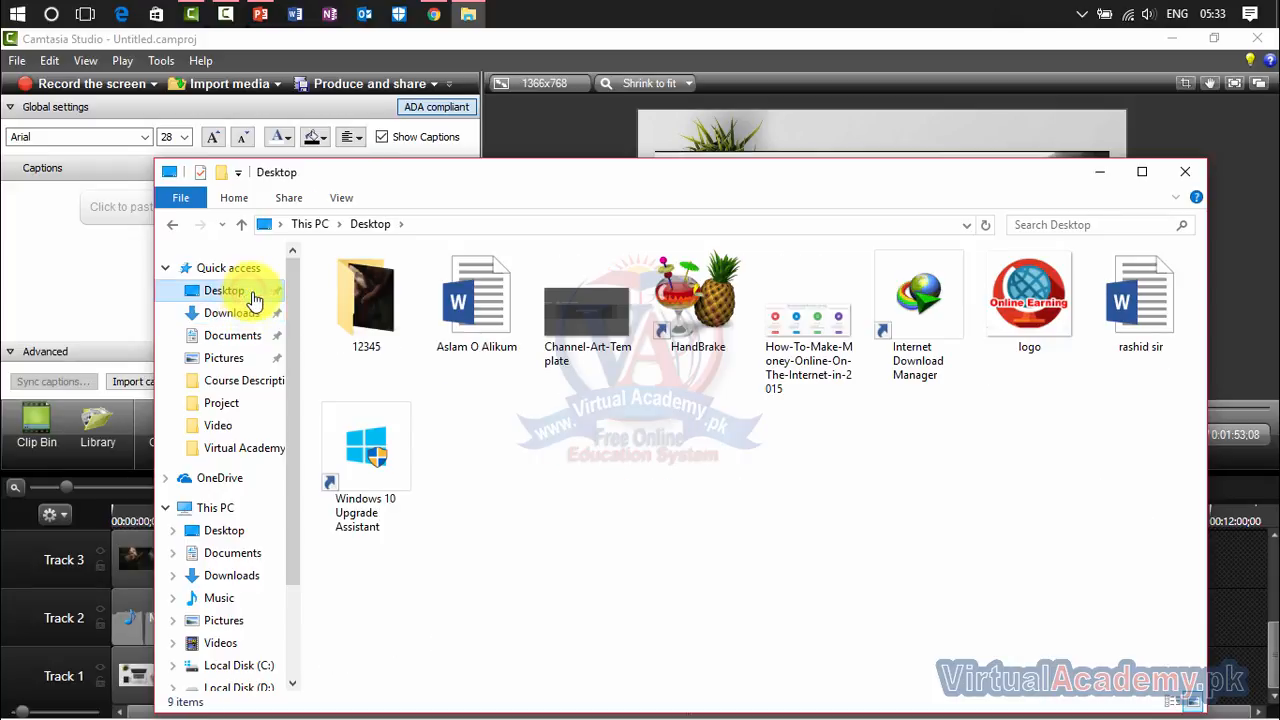
double_click(375, 335)
double_click(360, 298)
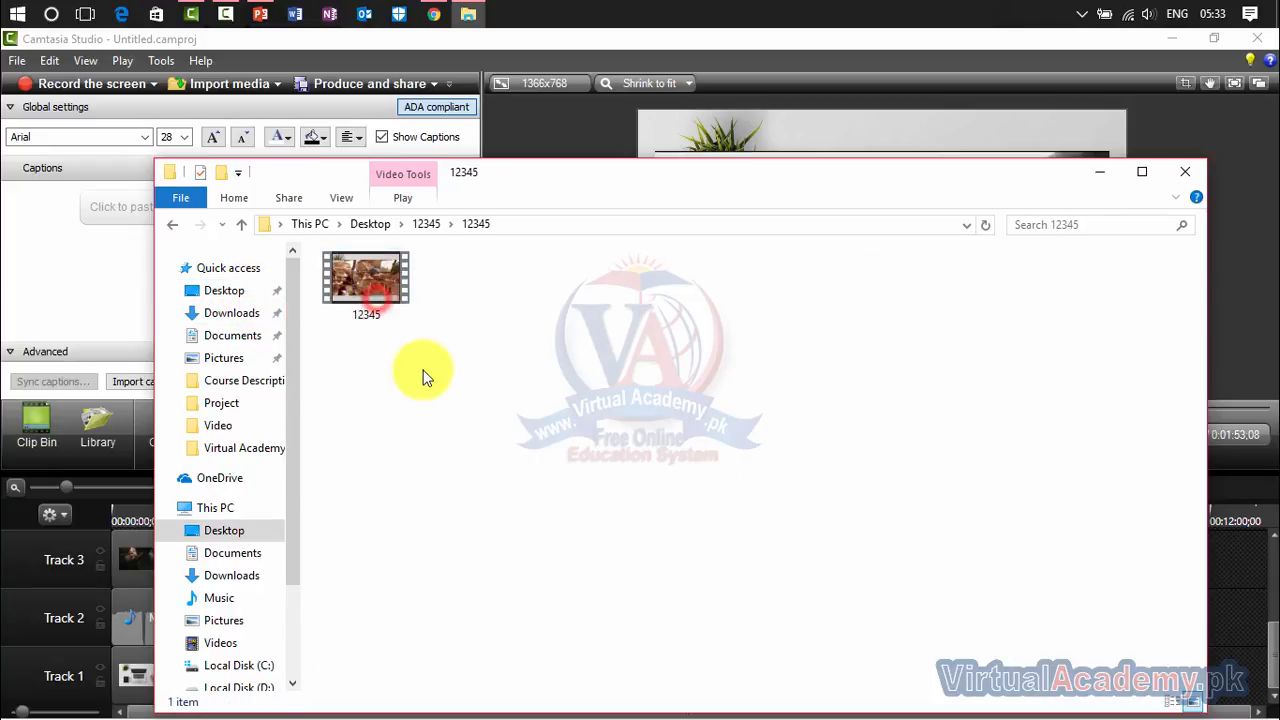
double_click(366, 276)
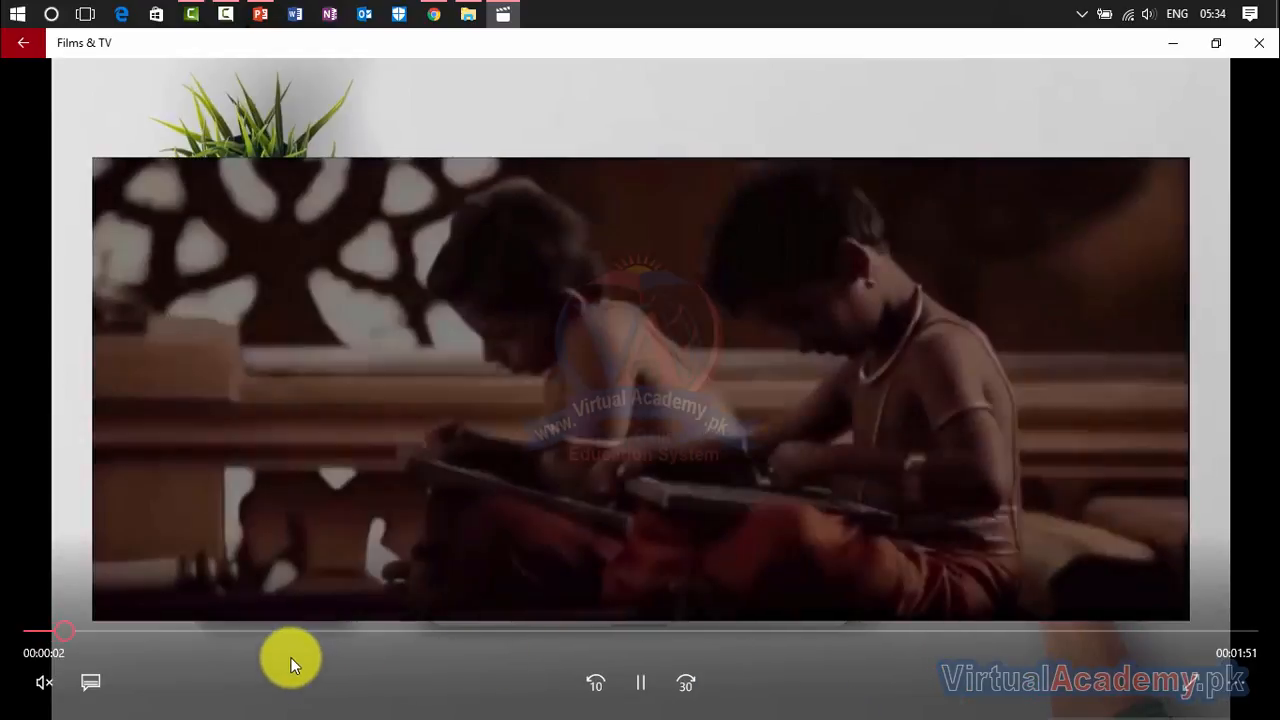
left_click(286, 633)
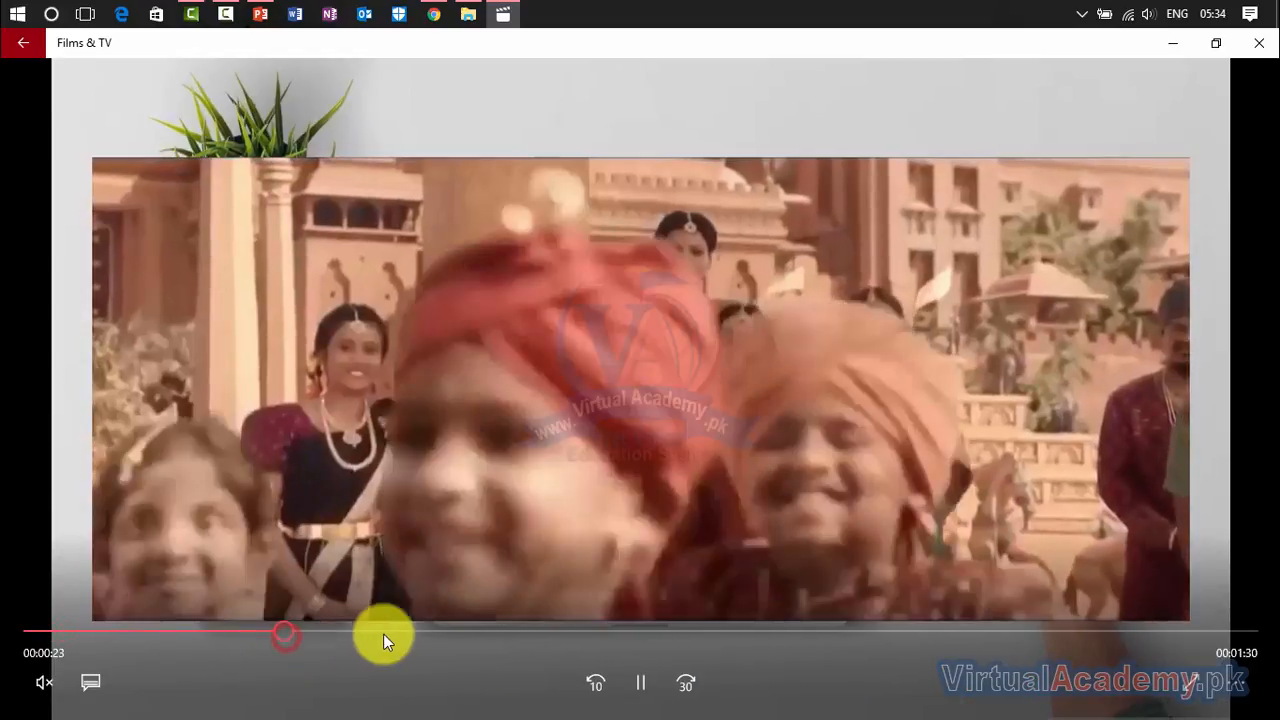
left_click(414, 632)
left_click(1258, 43)
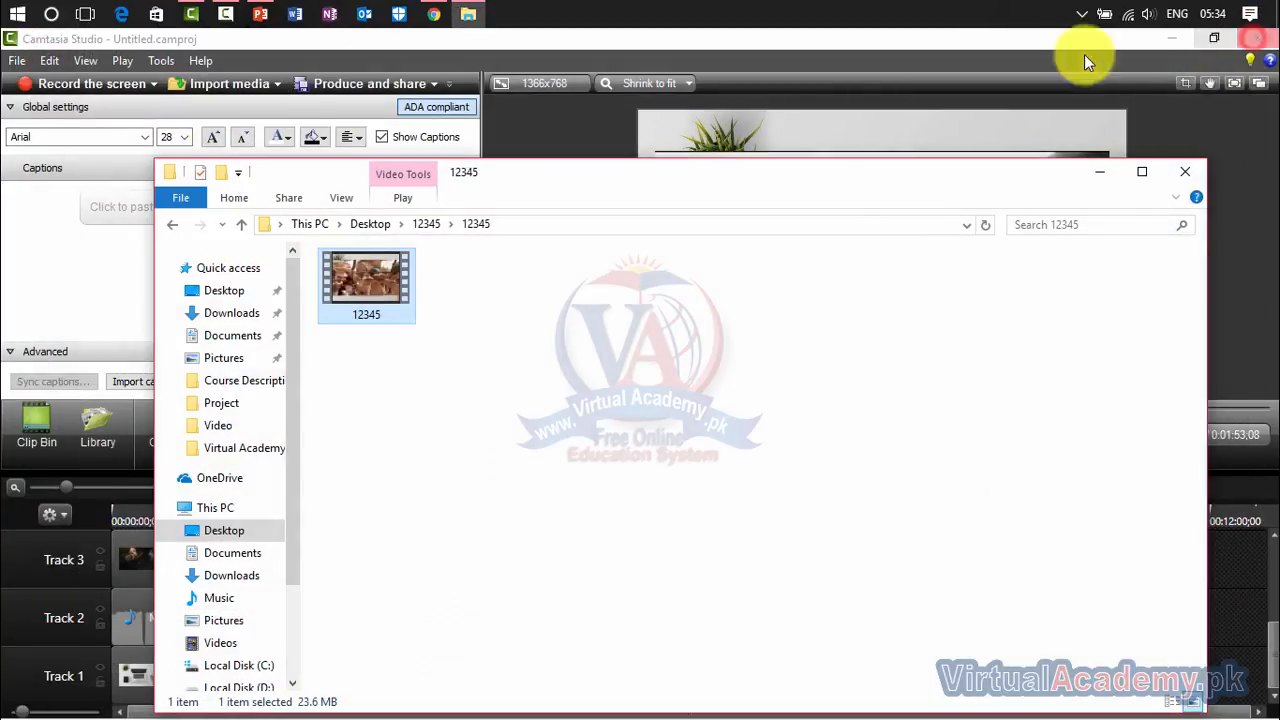
Step: Close the folder window and exit Camtasia Studio without saving the project changes
left_click(1188, 175)
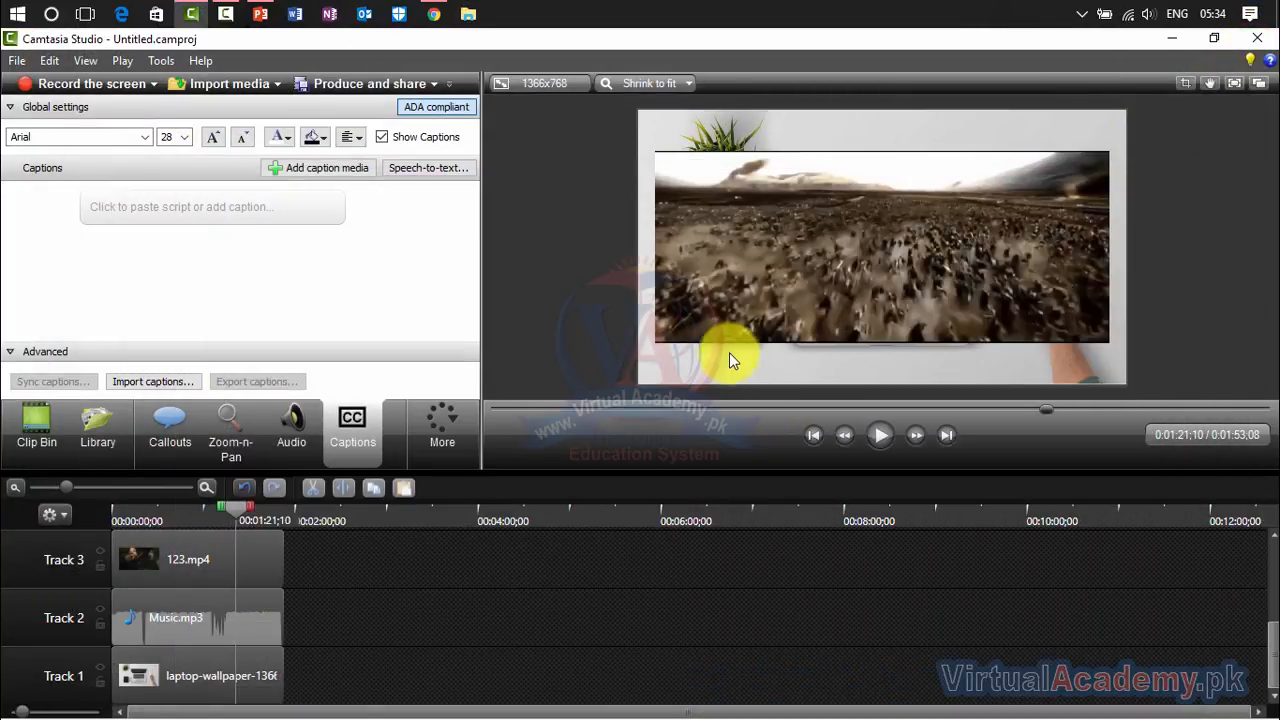
left_click(1257, 38)
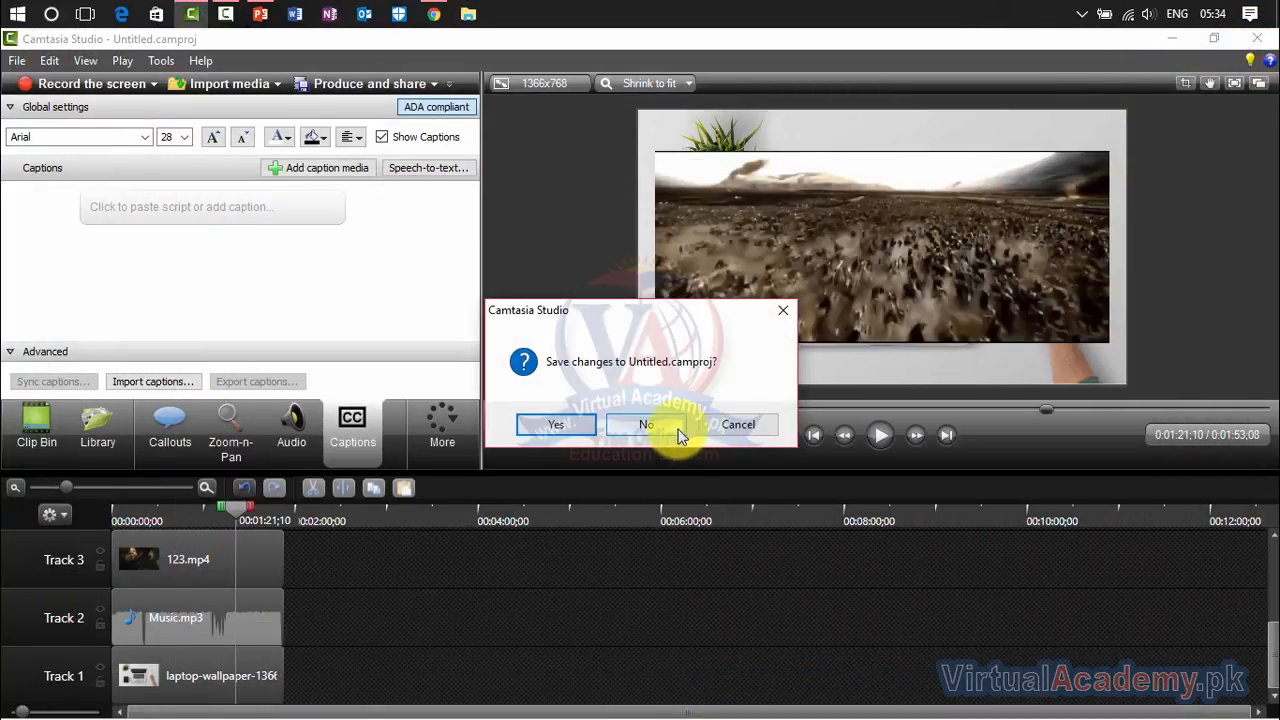
left_click(646, 425)
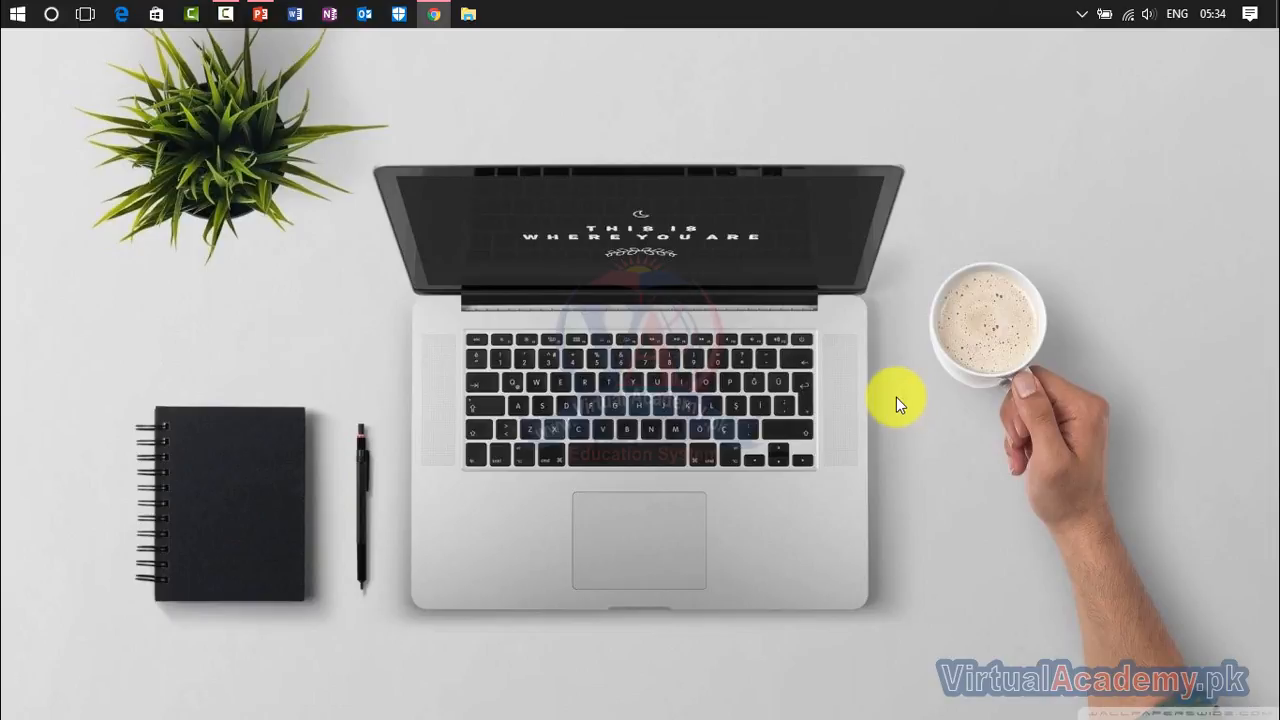
Step: Return to the YouTube upload page in Chrome and publish the Online Earning Tips video as Public
left_click(436, 16)
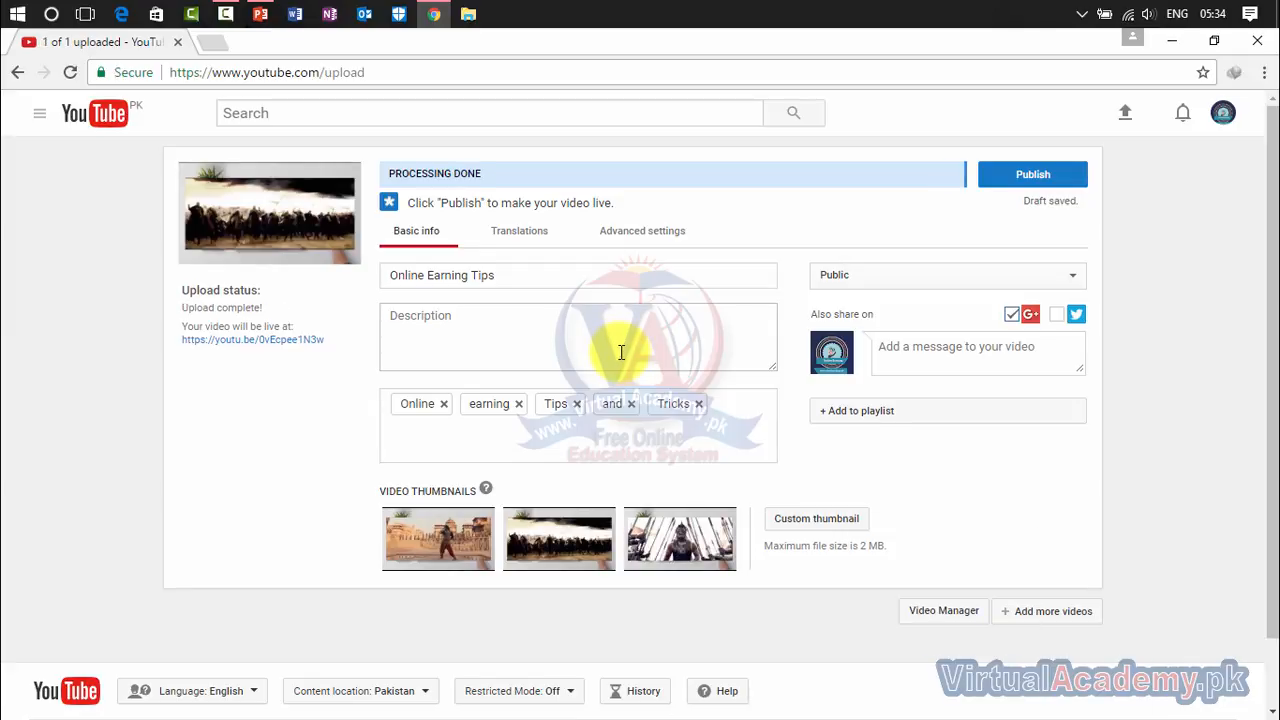
left_click(997, 185)
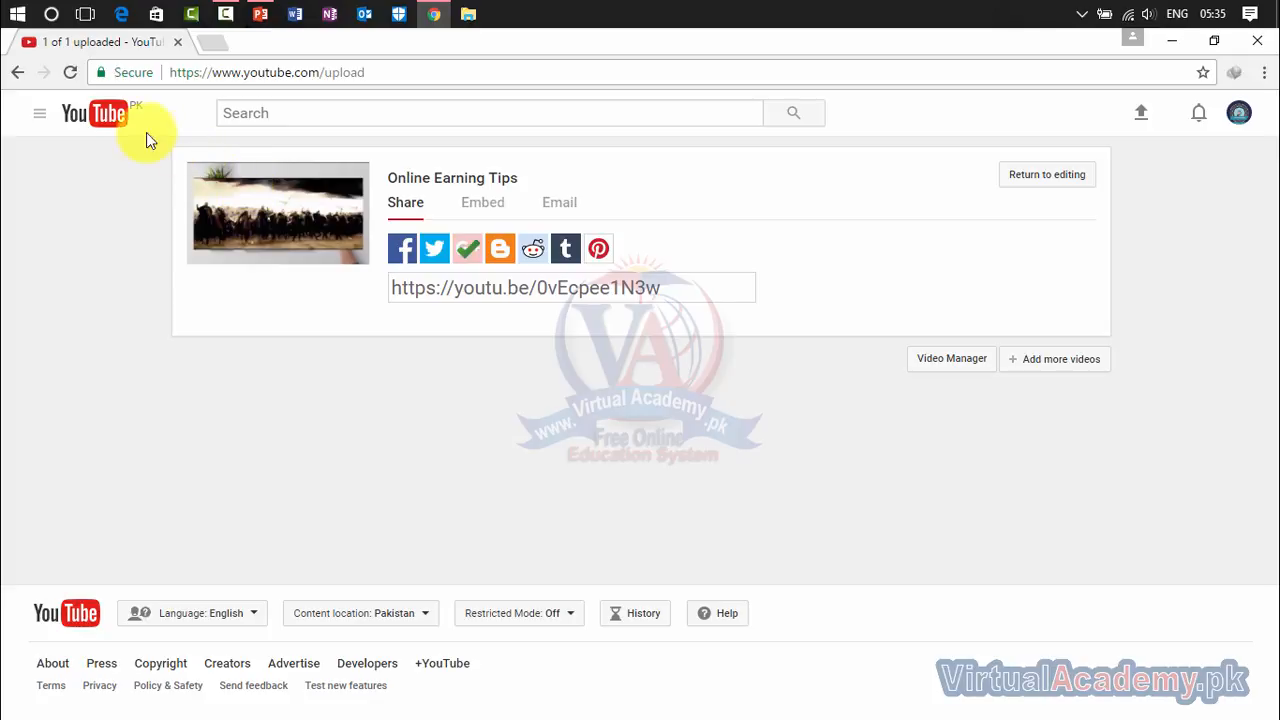
Step: Open the Video Manager from the channel page and refresh the videos list to check the new upload for copyright claims
left_click(39, 113)
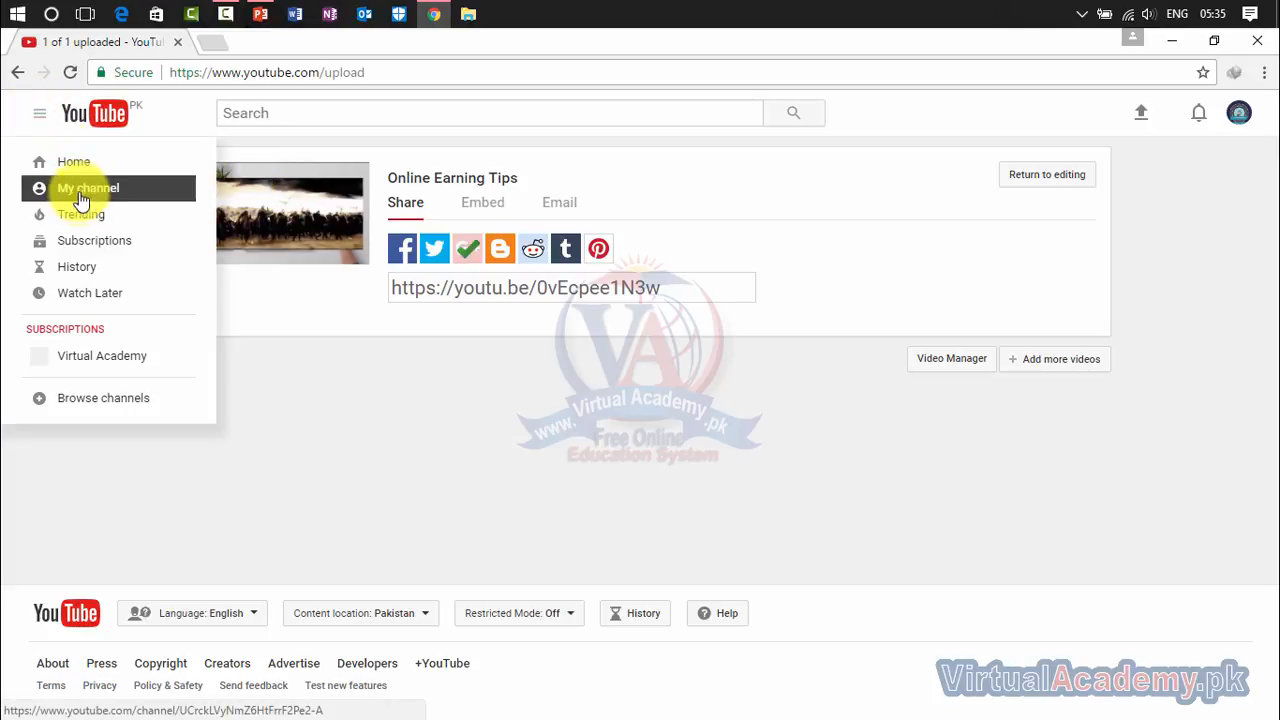
left_click(80, 195)
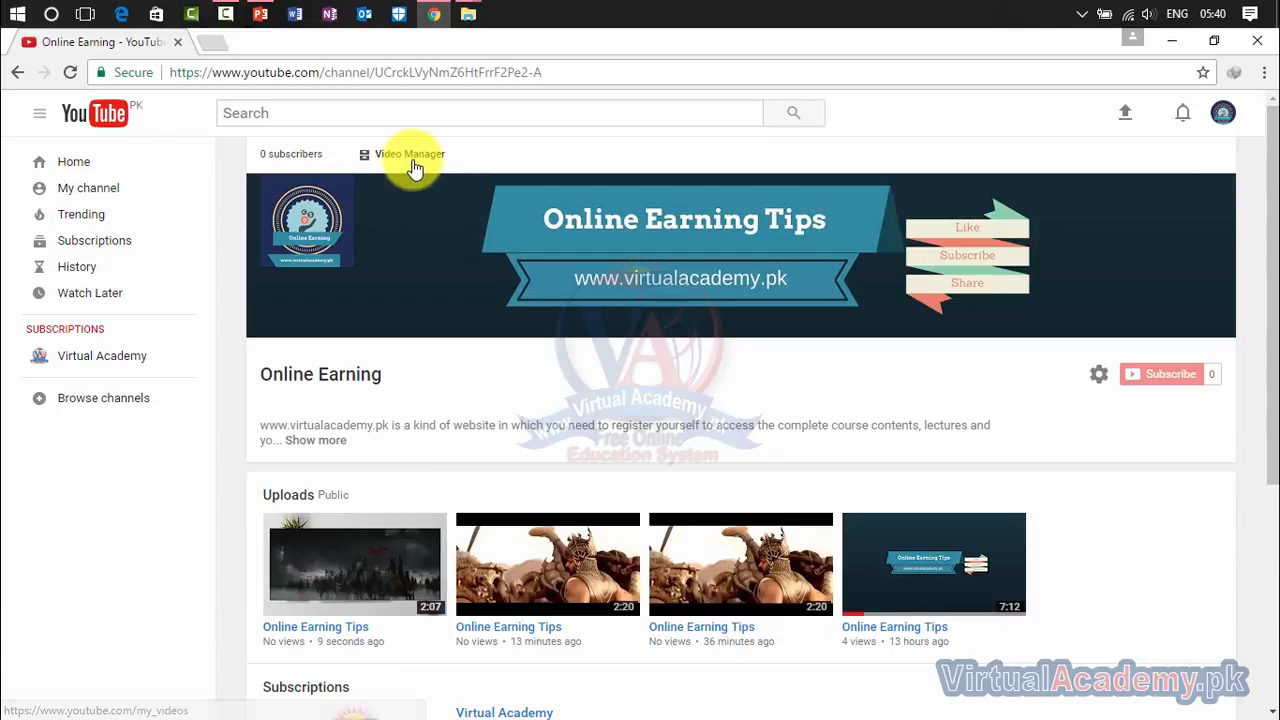
left_click(412, 160)
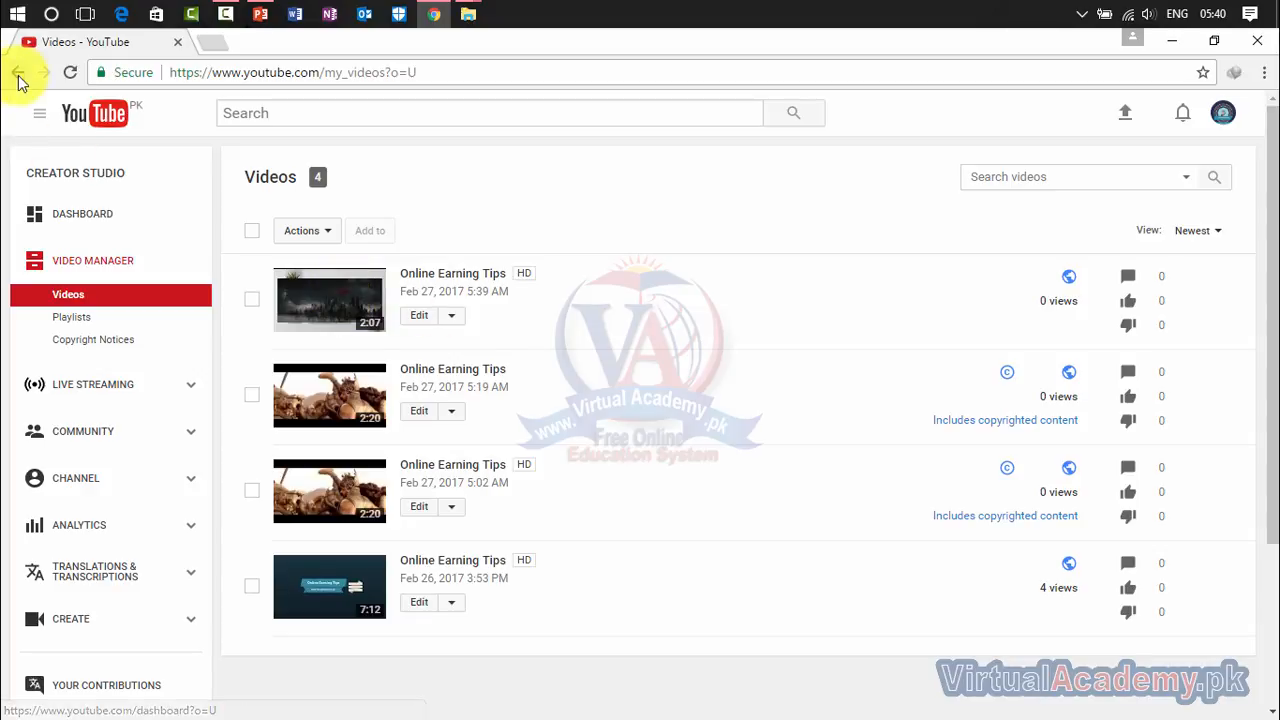
left_click(70, 72)
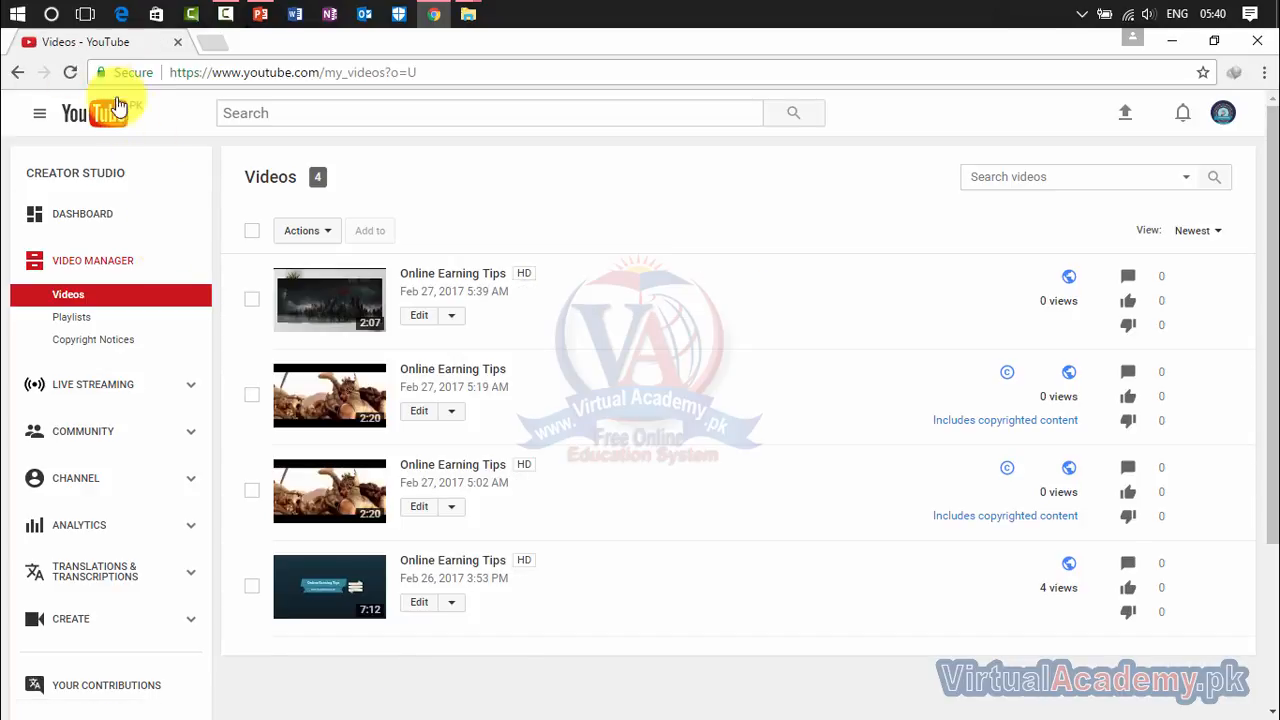
left_click(72, 72)
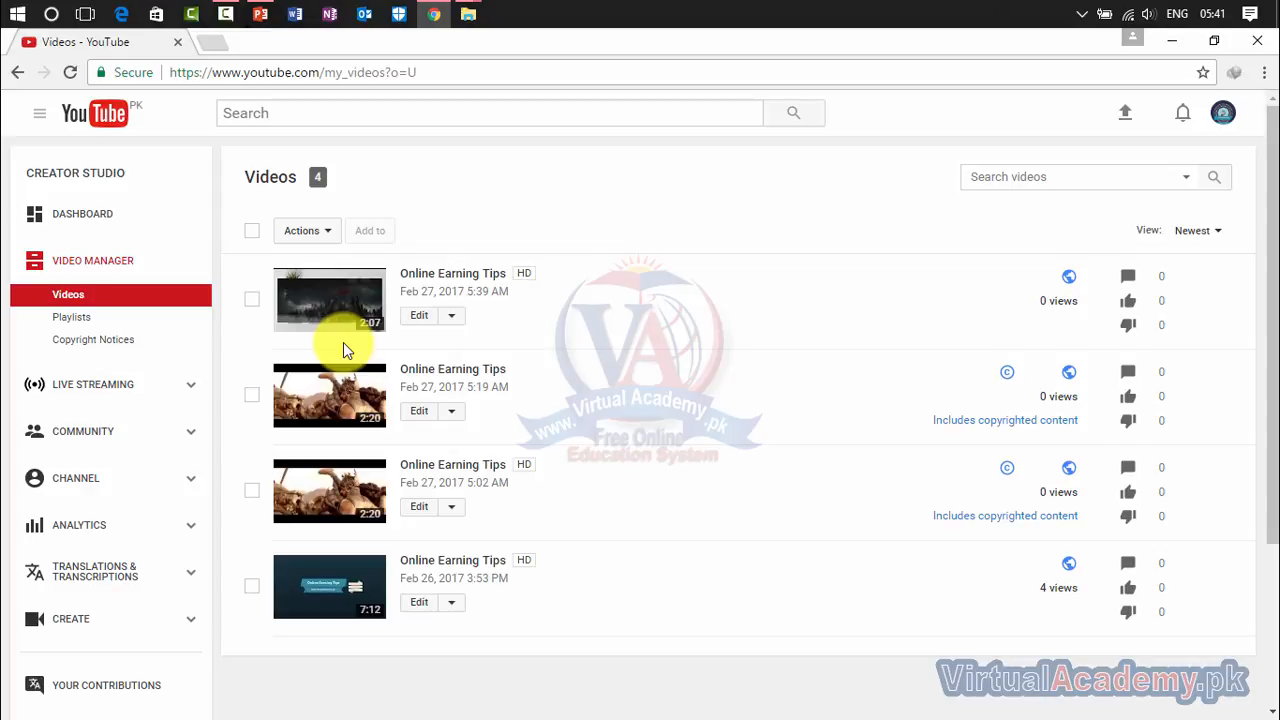
Step: Permanently delete the two Online Earning Tips videos marked as including copyrighted content
left_click(251, 395)
left_click(251, 490)
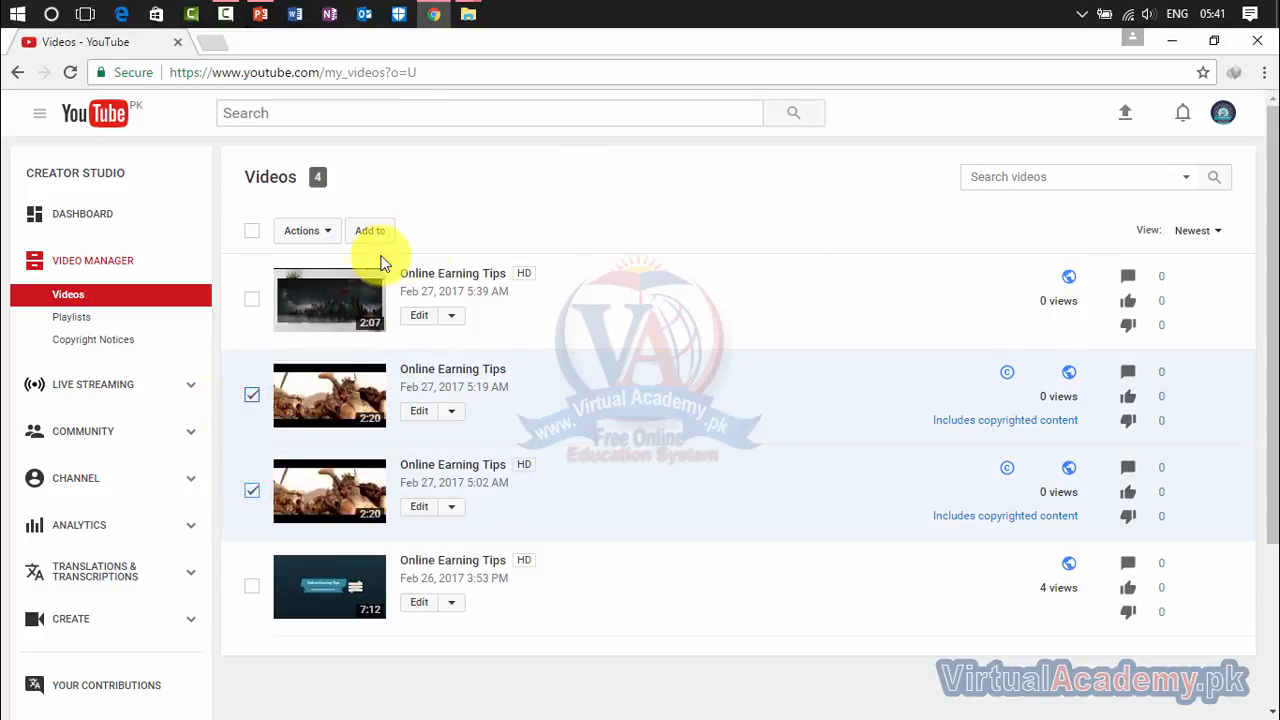
left_click(305, 232)
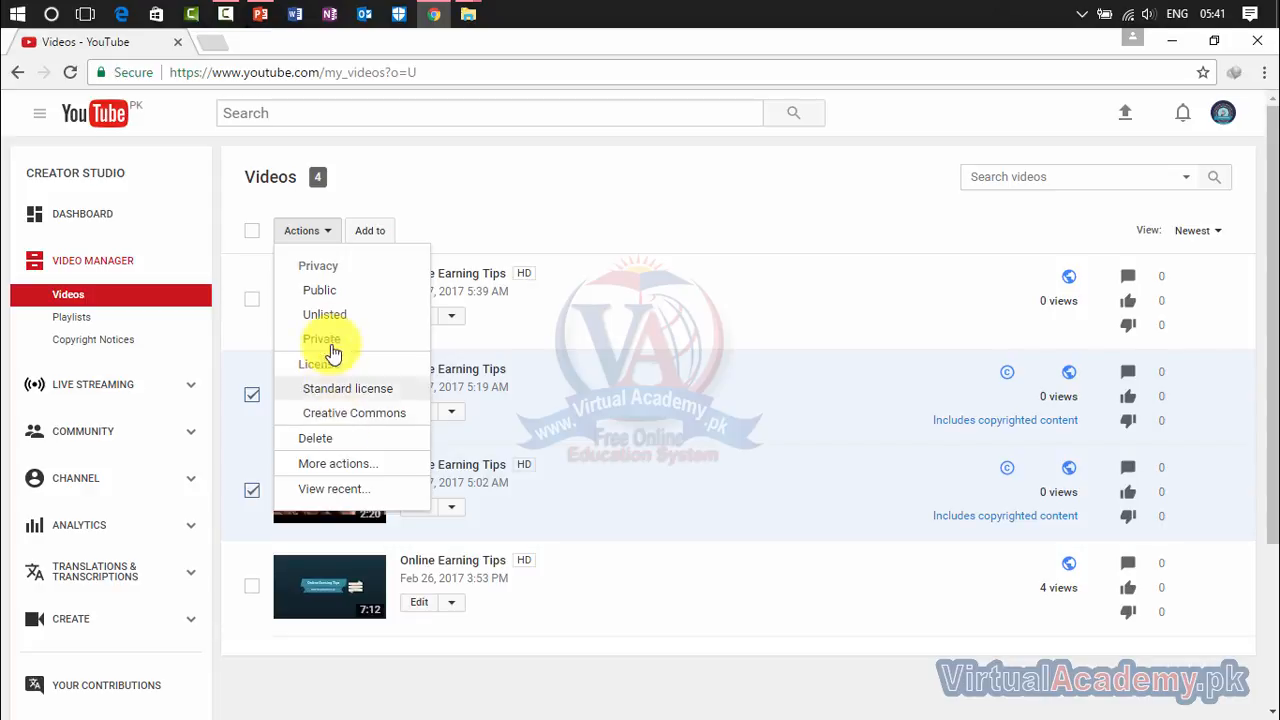
left_click(335, 437)
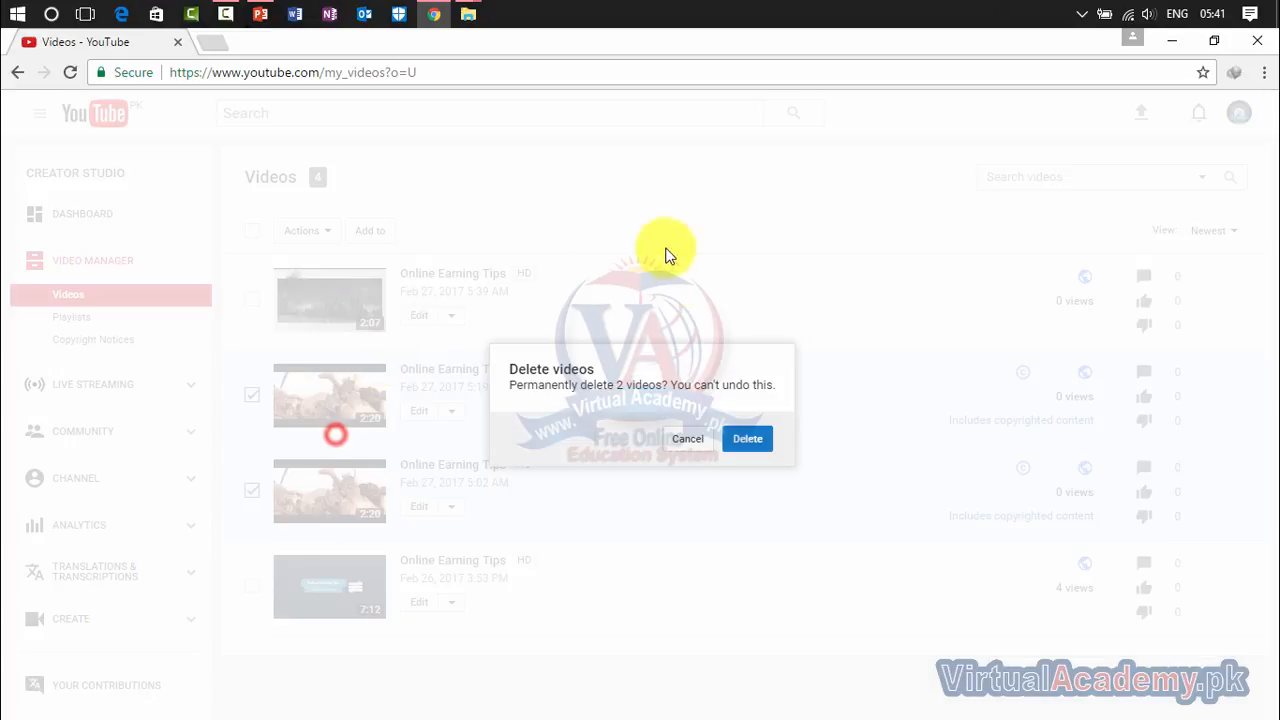
left_click(745, 440)
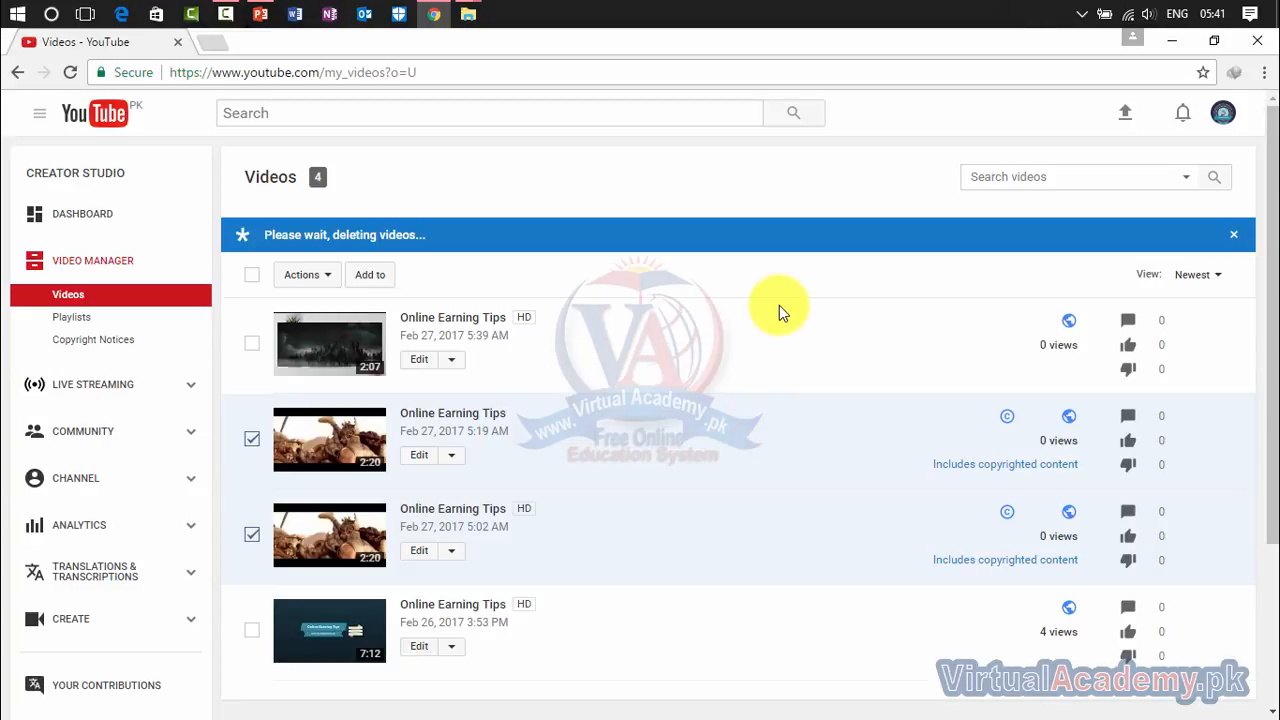